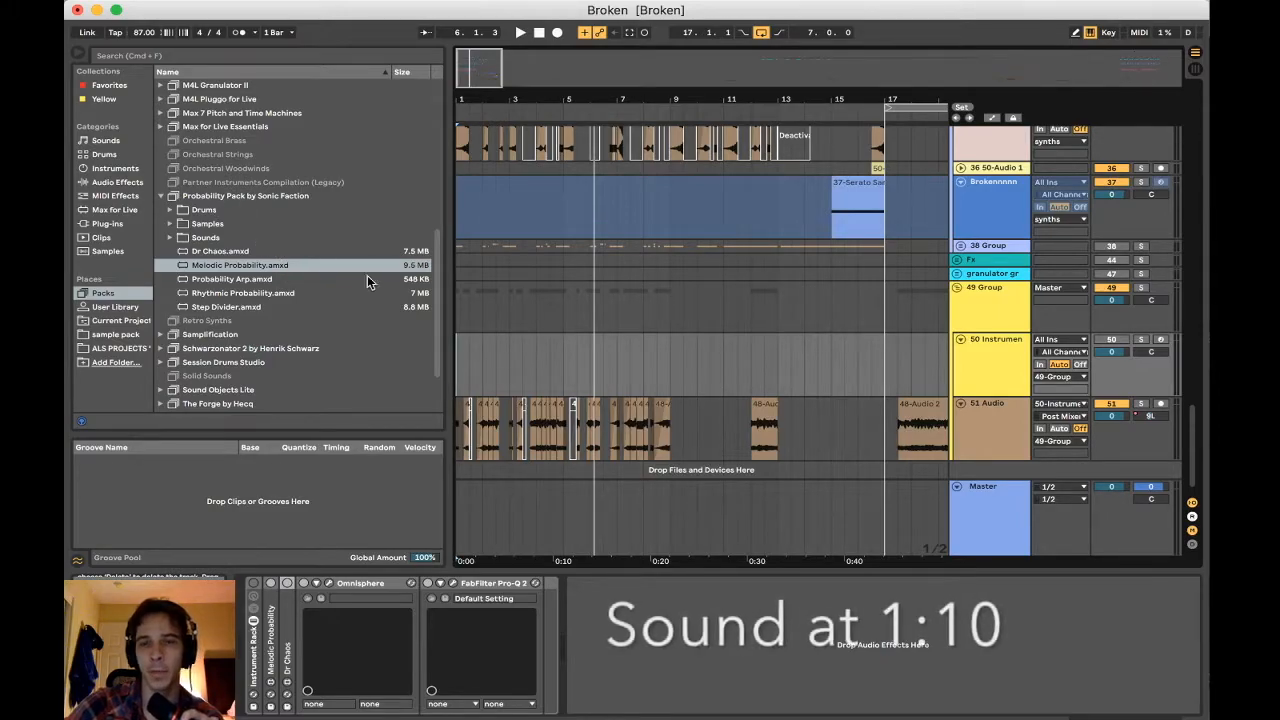
Look over the tracks around the 49 Group and the synths and bass groups above it in the arrangement
scroll(482, 359, up, 2)
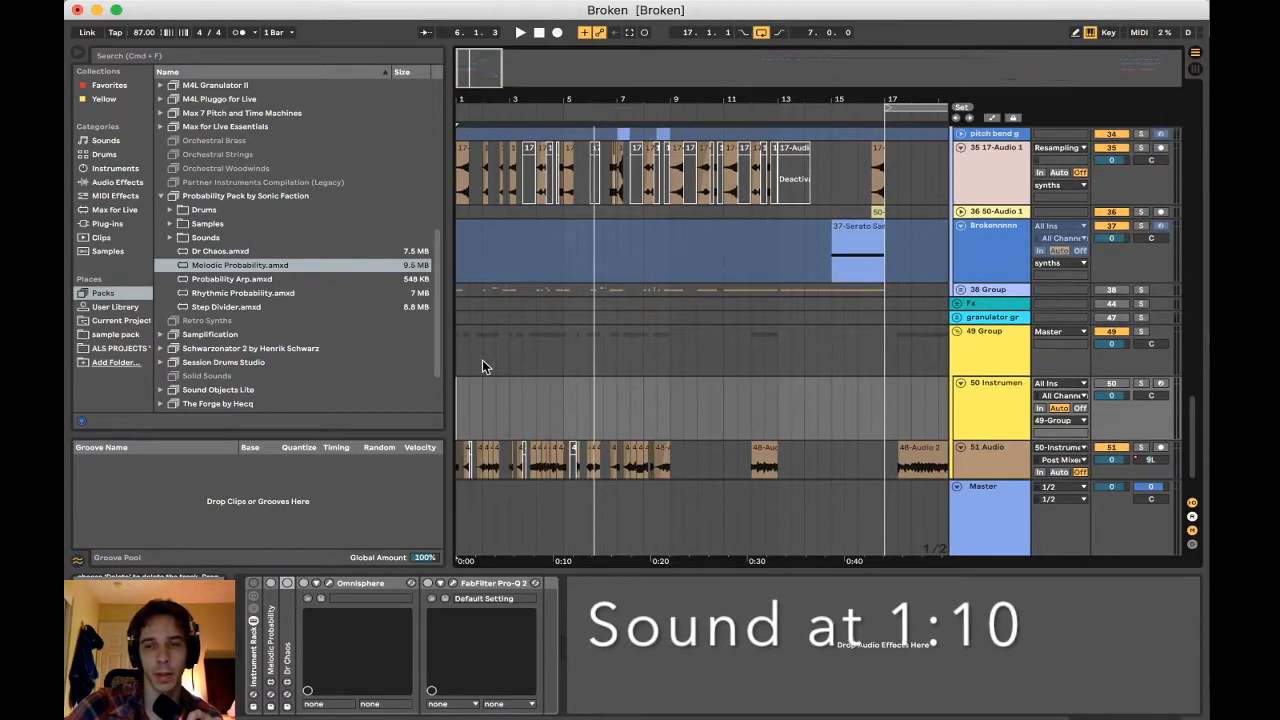
scroll(482, 359, down, 1)
scroll(461, 386, up, 1)
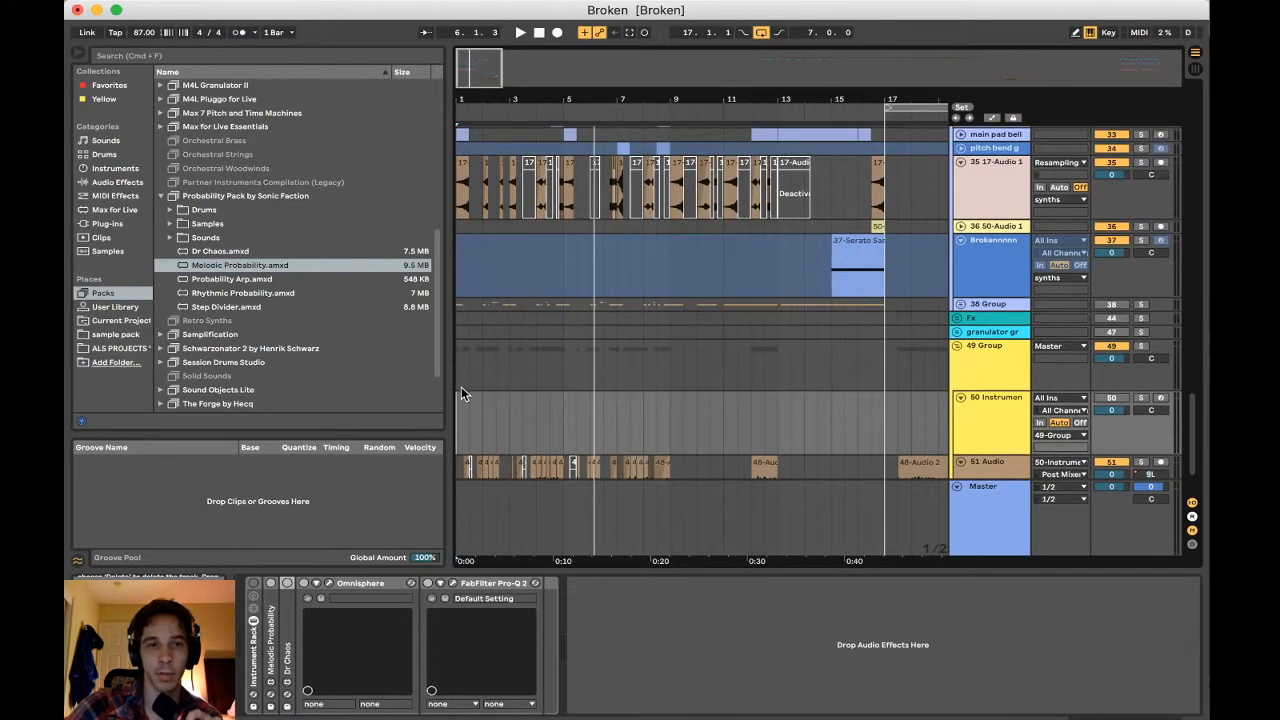
scroll(461, 386, down, 2)
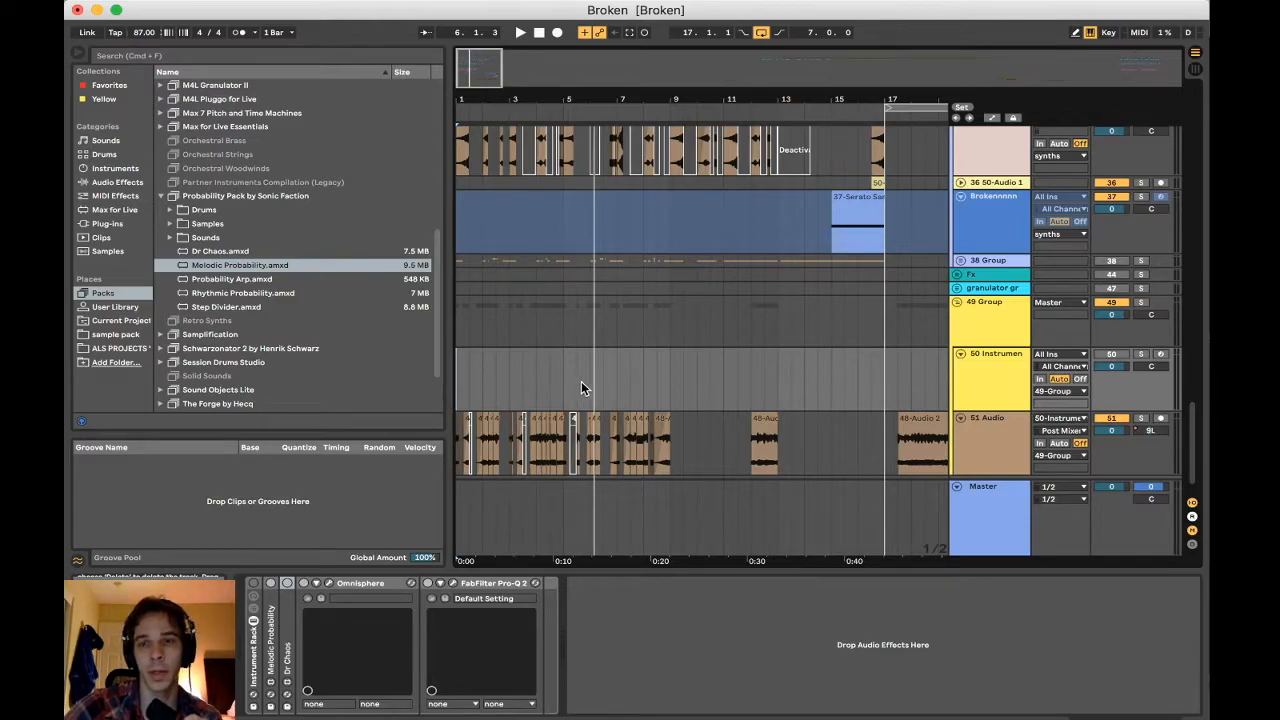
scroll(813, 362, down, 1)
scroll(813, 362, up, 1)
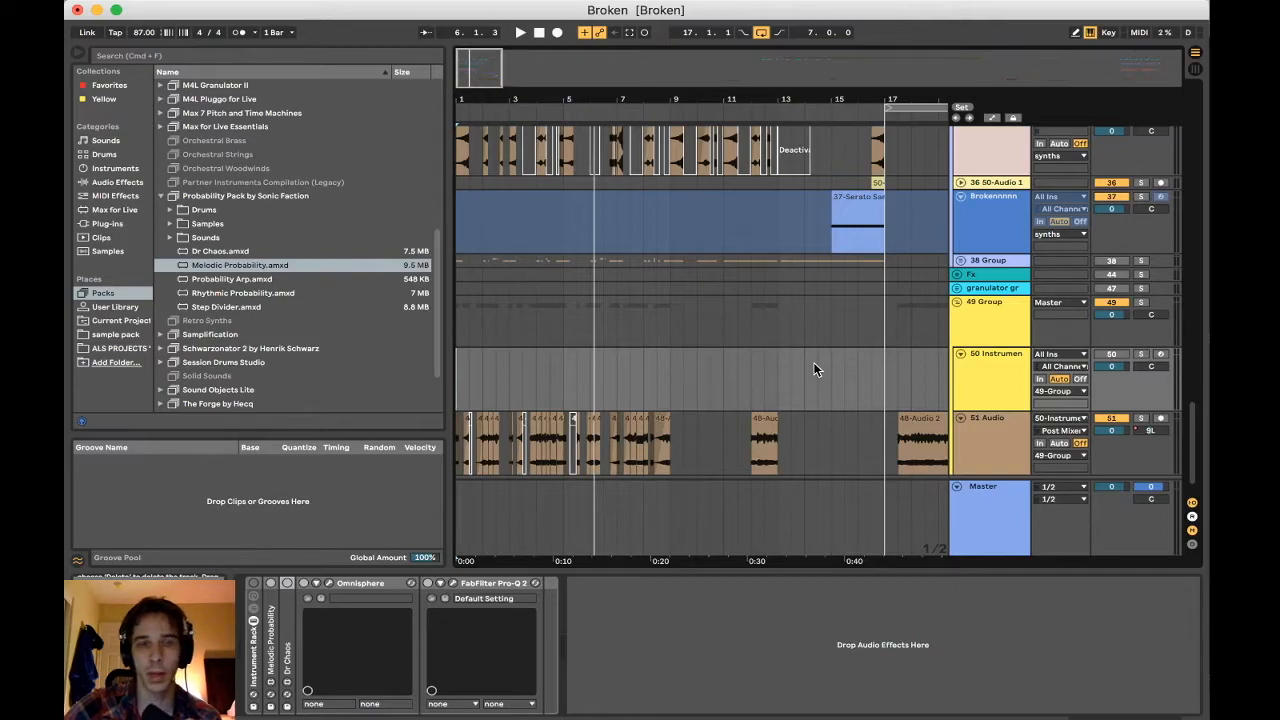
scroll(813, 364, down, 1)
scroll(813, 364, right, 5)
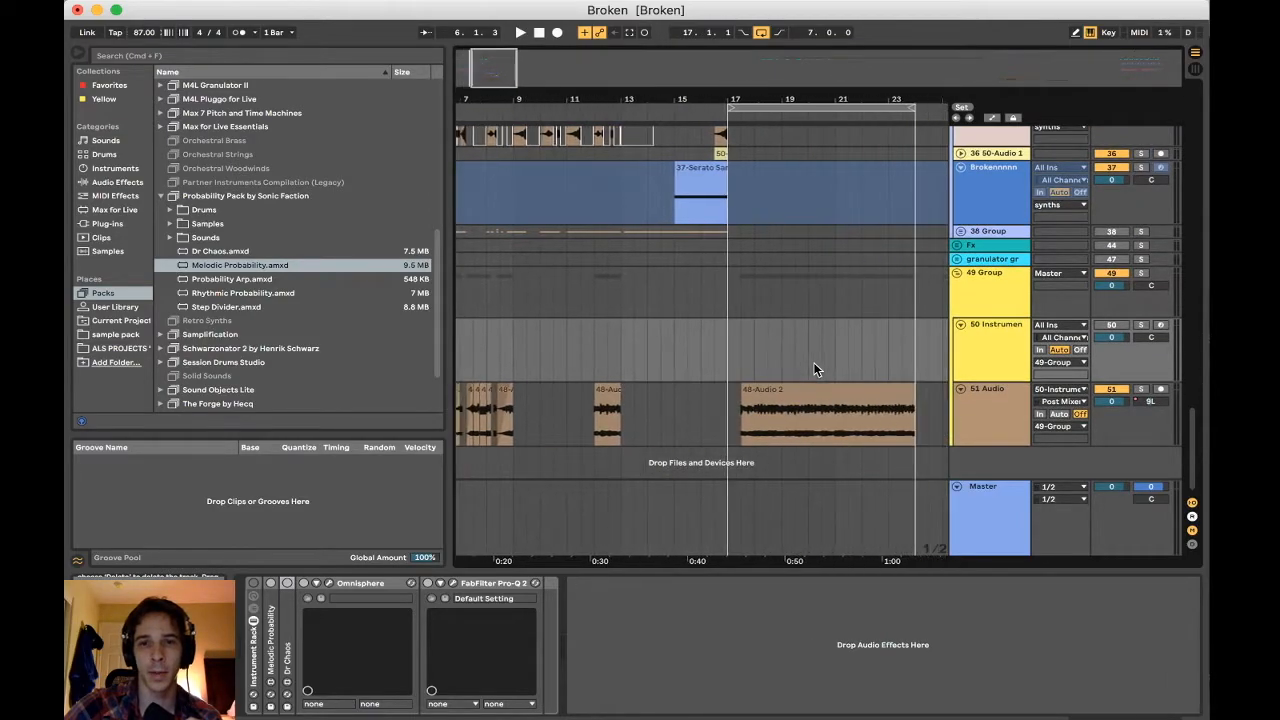
scroll(797, 401, left, 5)
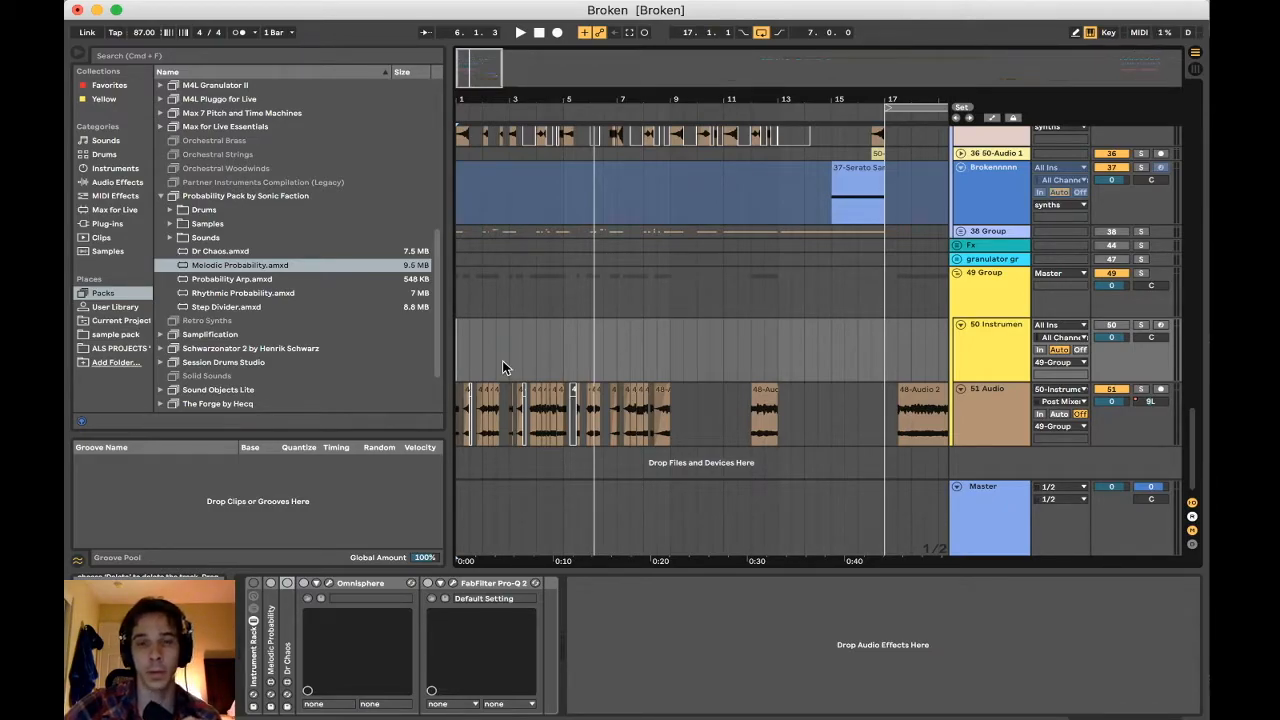
scroll(503, 367, up, 1)
scroll(503, 367, up, 4)
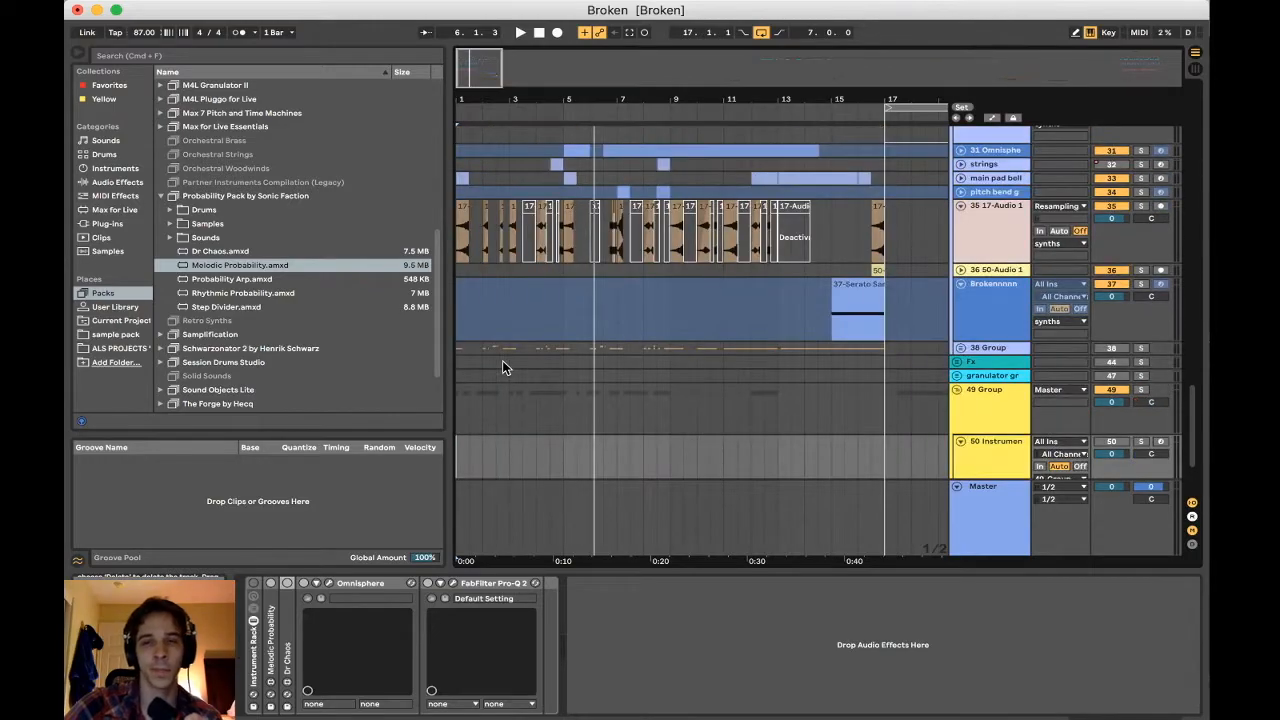
scroll(503, 365, up, 10)
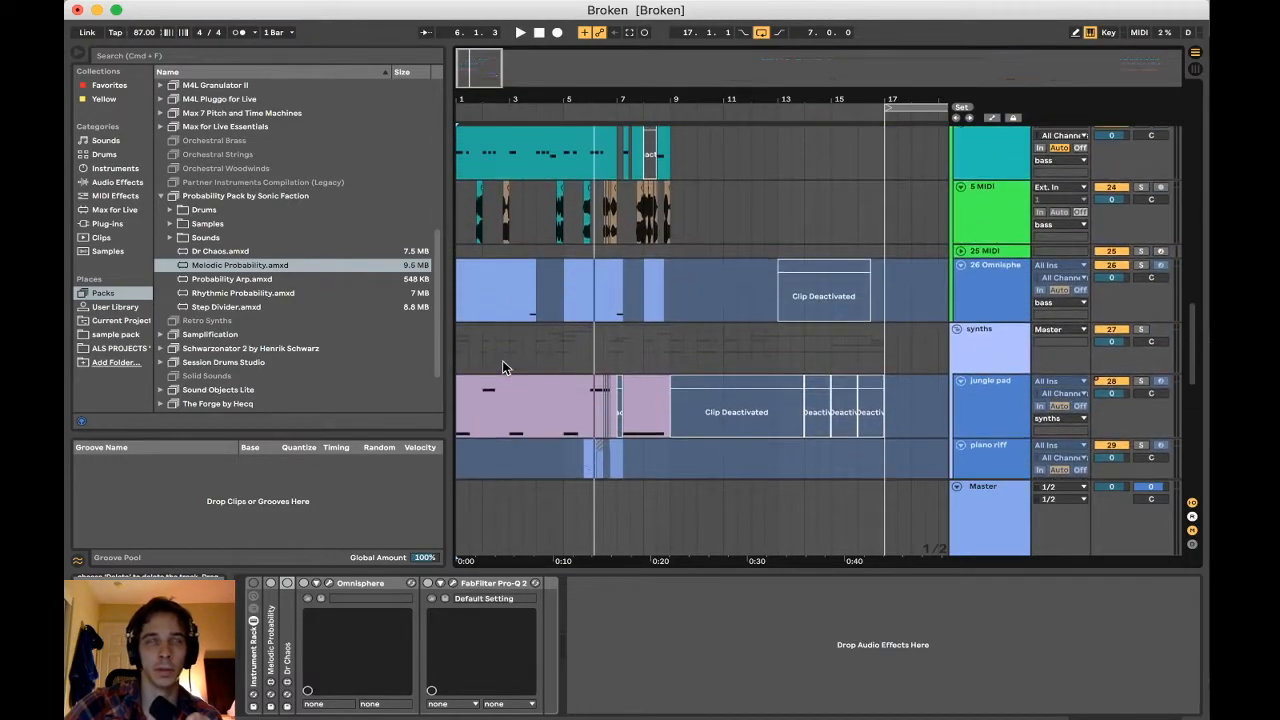
scroll(502, 367, down, 10)
Play the arrangement from bar 1 with the 49 Group tracks in view, and stop playback
click(459, 394)
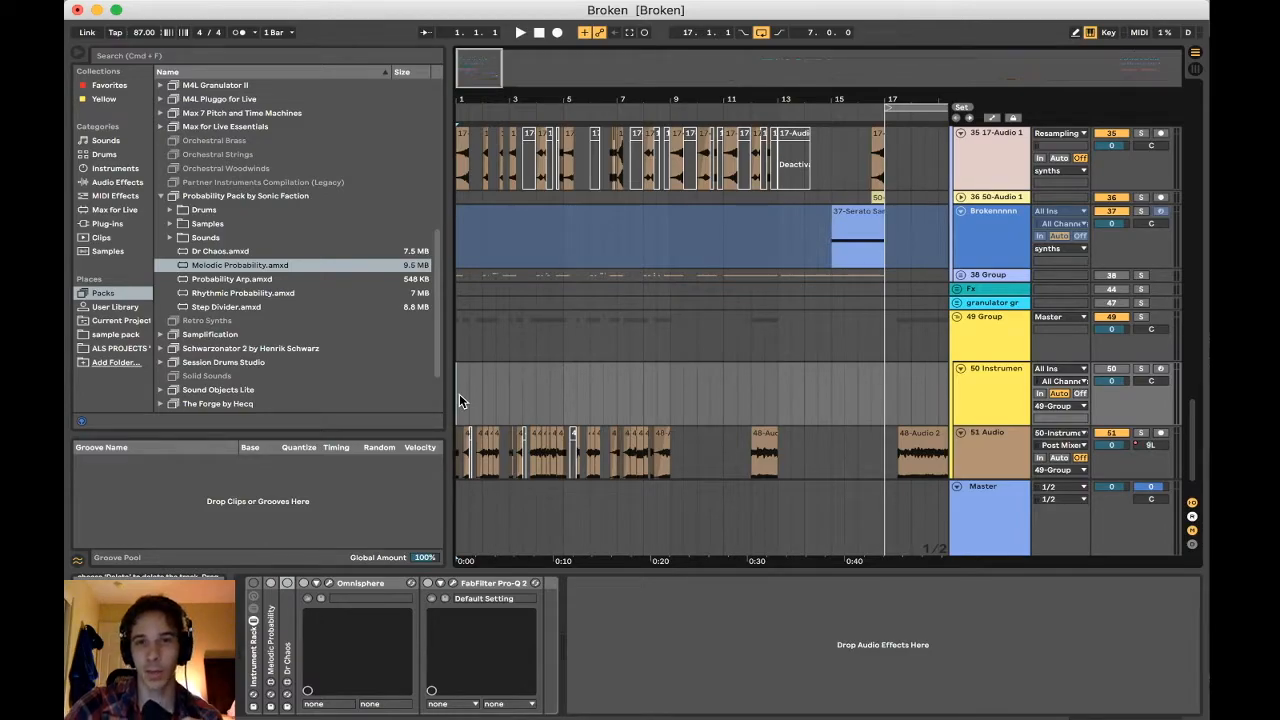
scroll(459, 394, down, 1)
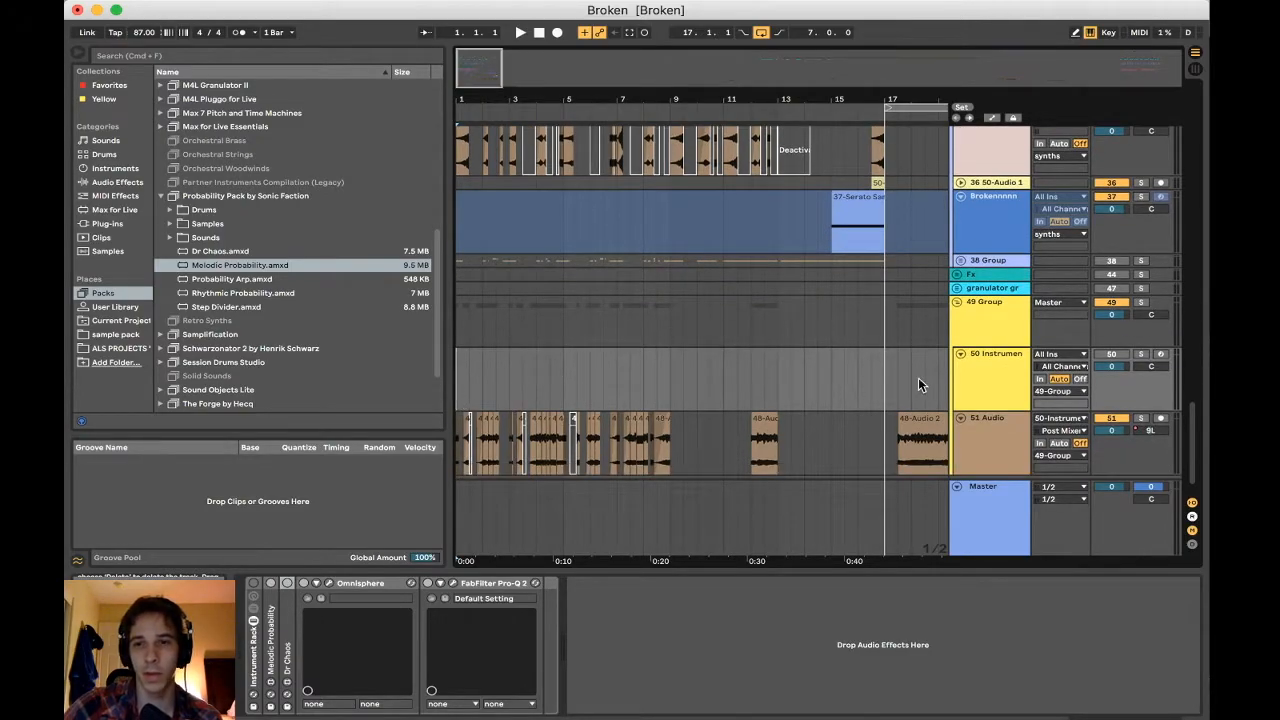
scroll(800, 394, down, 2)
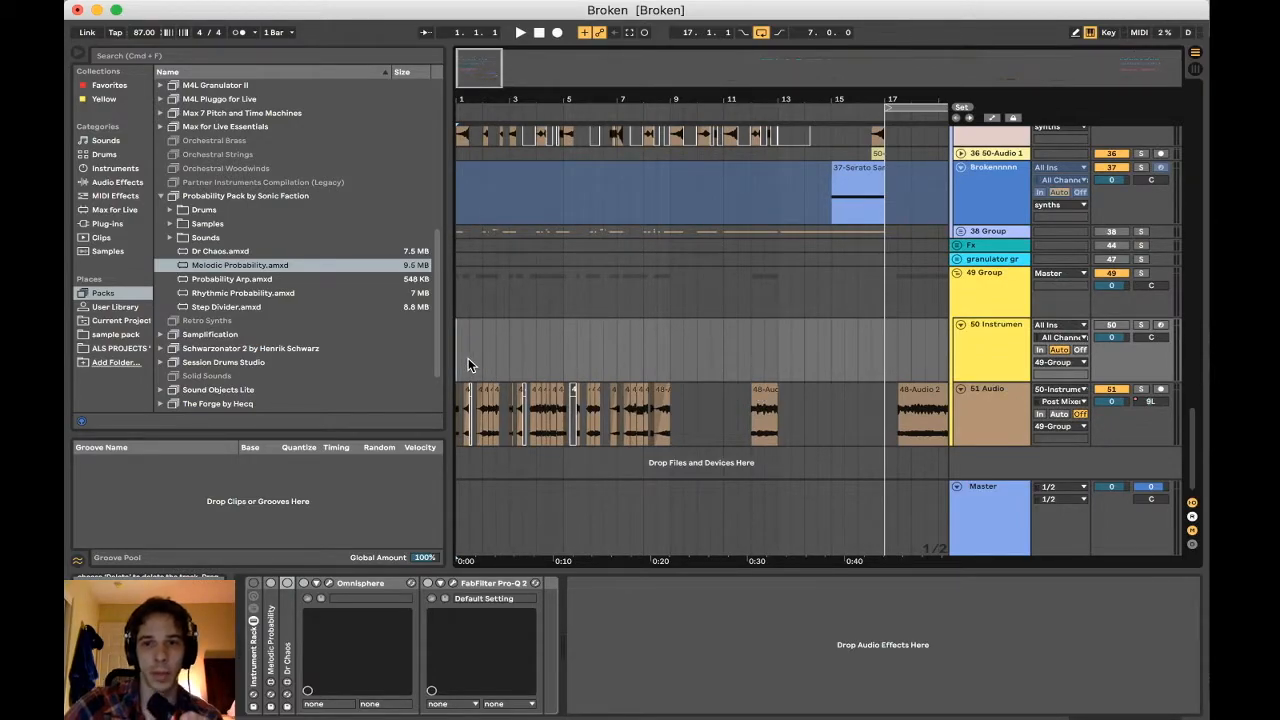
key(space)
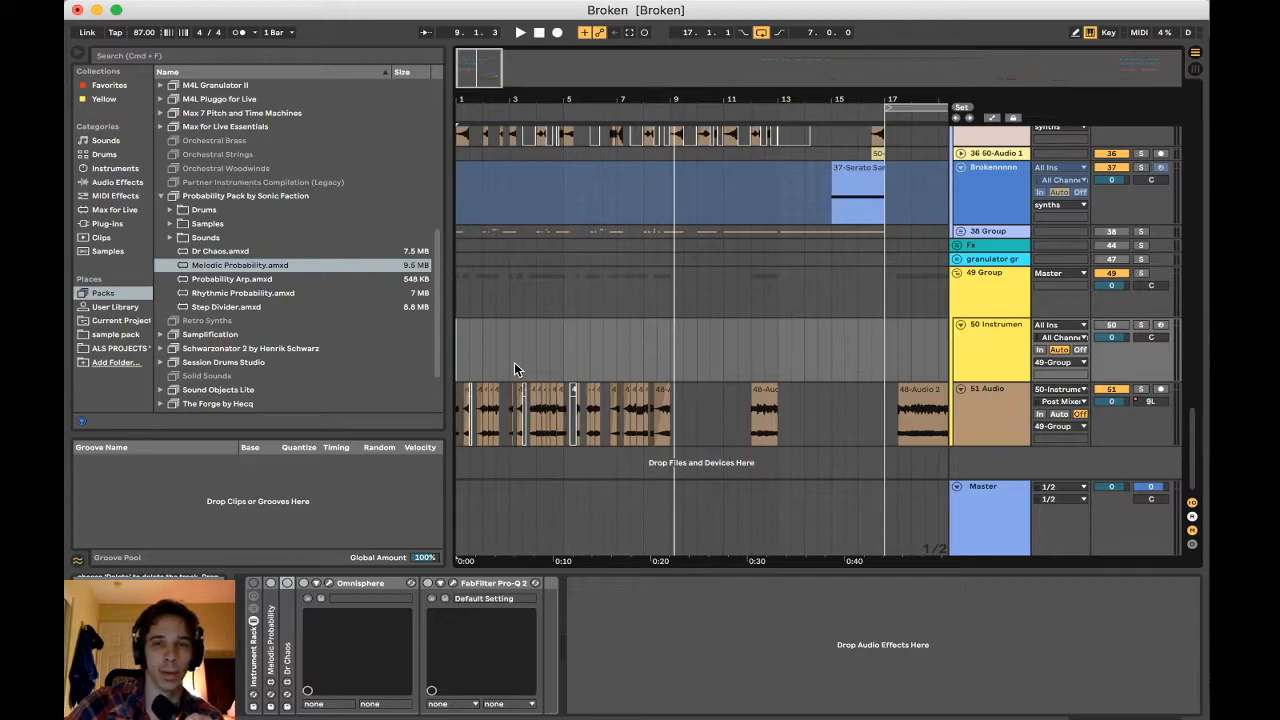
scroll(599, 347, up, 3)
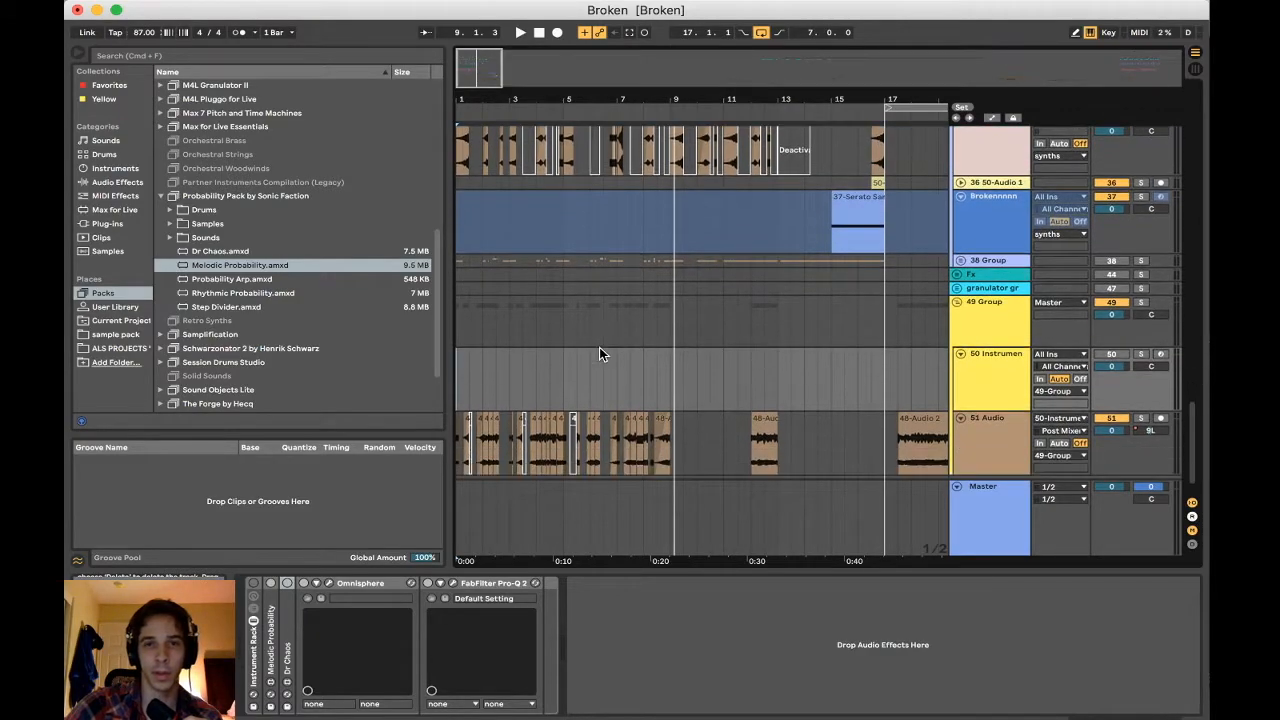
scroll(599, 347, down, 3)
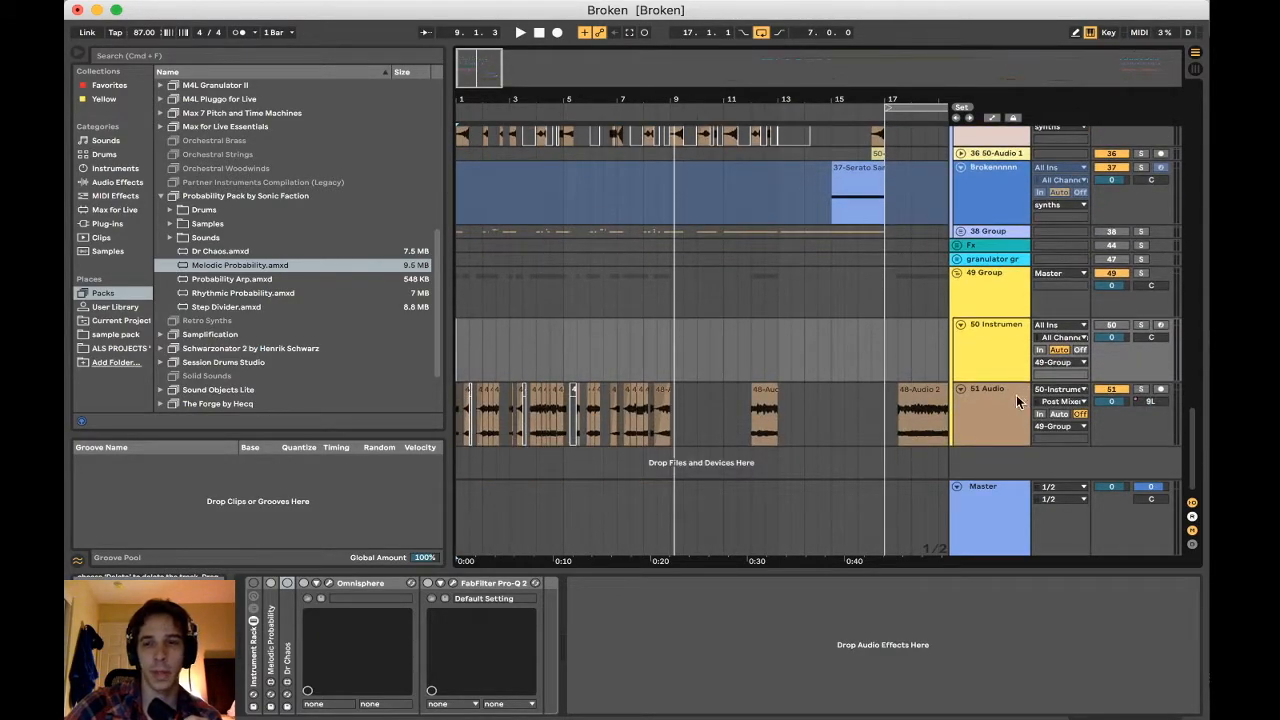
Show the 50 Instrument track's devices, close the Max window and unfold the Melodic Probability device
click(1016, 401)
click(915, 60)
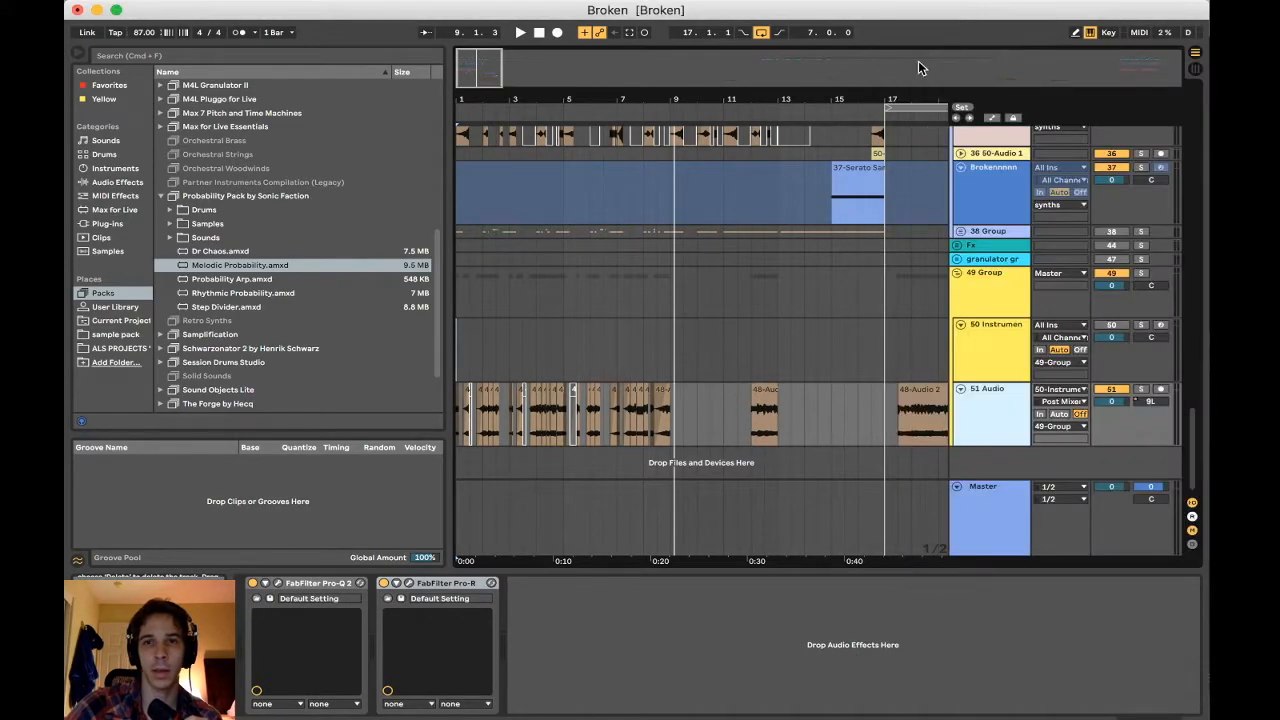
click(979, 354)
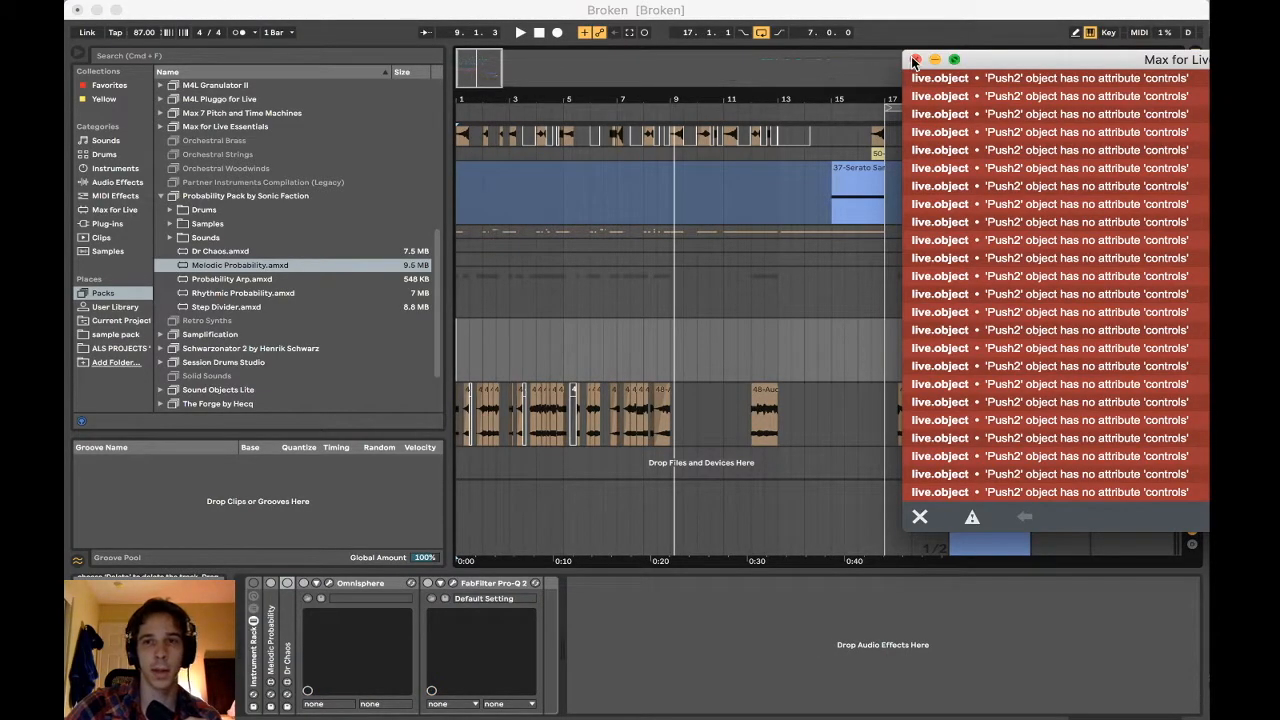
double_click(272, 604)
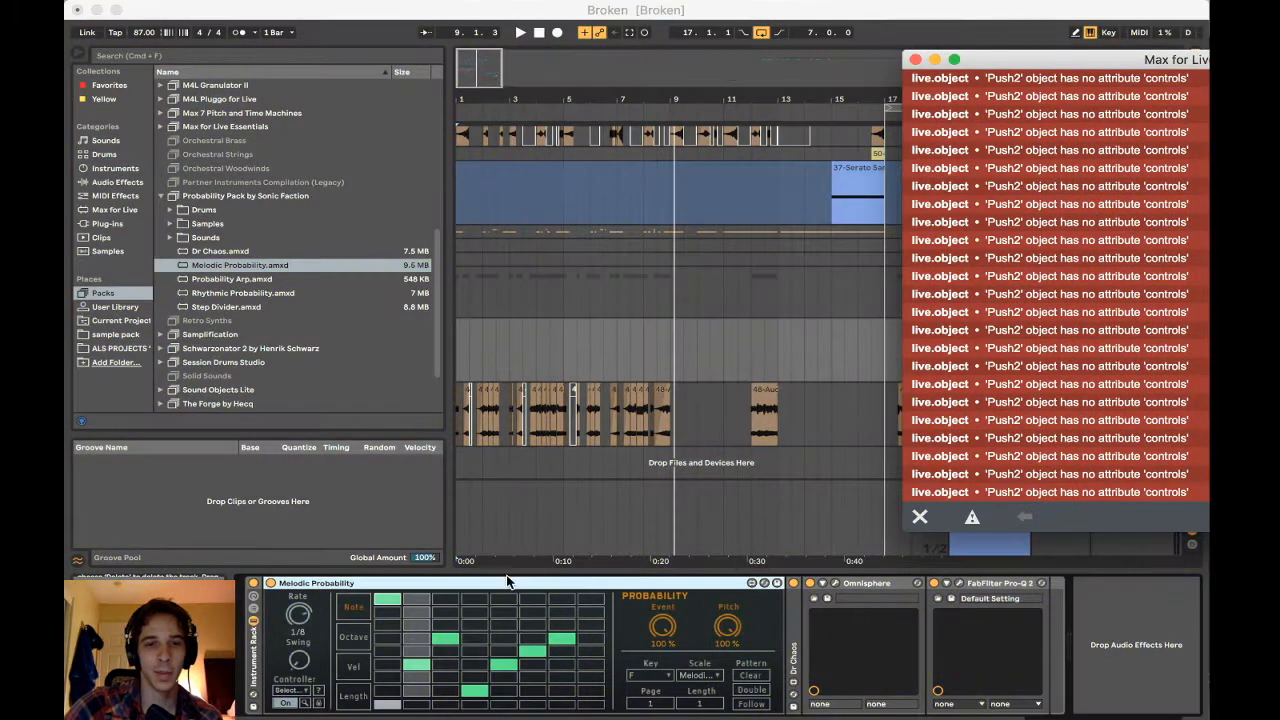
click(505, 585)
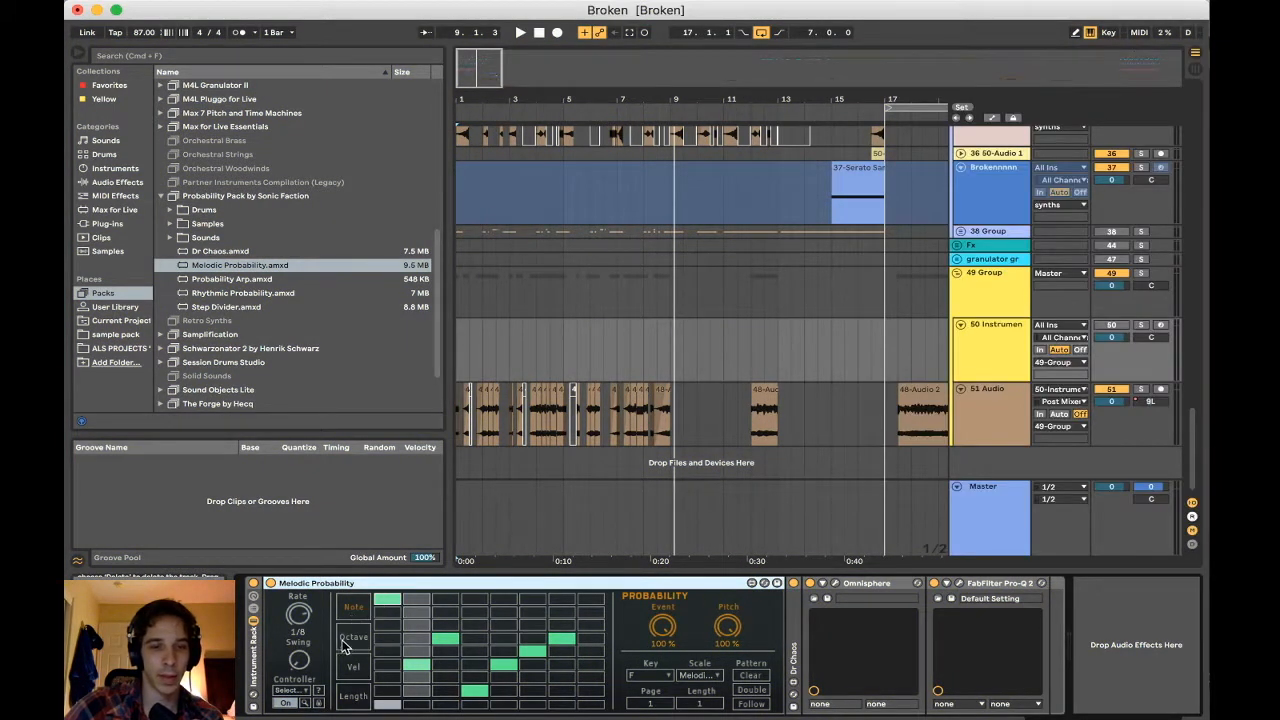
View Melodic Probability's velocity, length and octave lanes, and return to the note lane
click(360, 672)
click(355, 695)
click(355, 646)
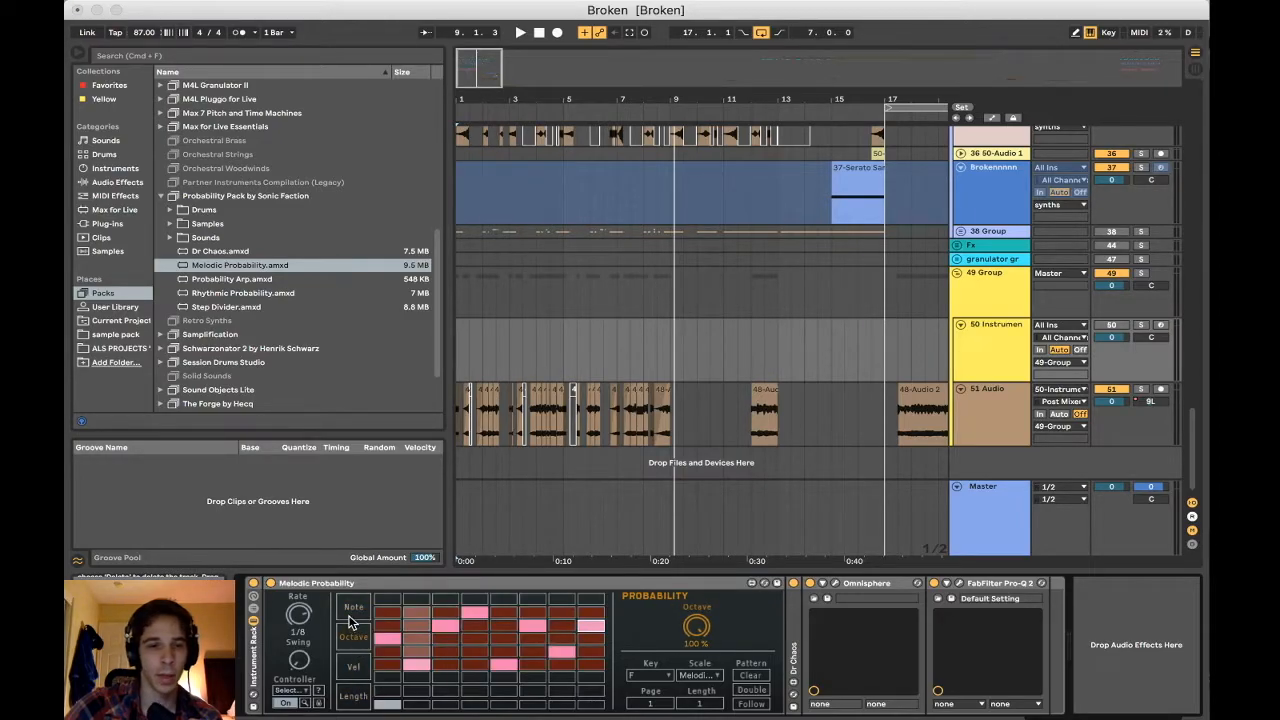
click(353, 612)
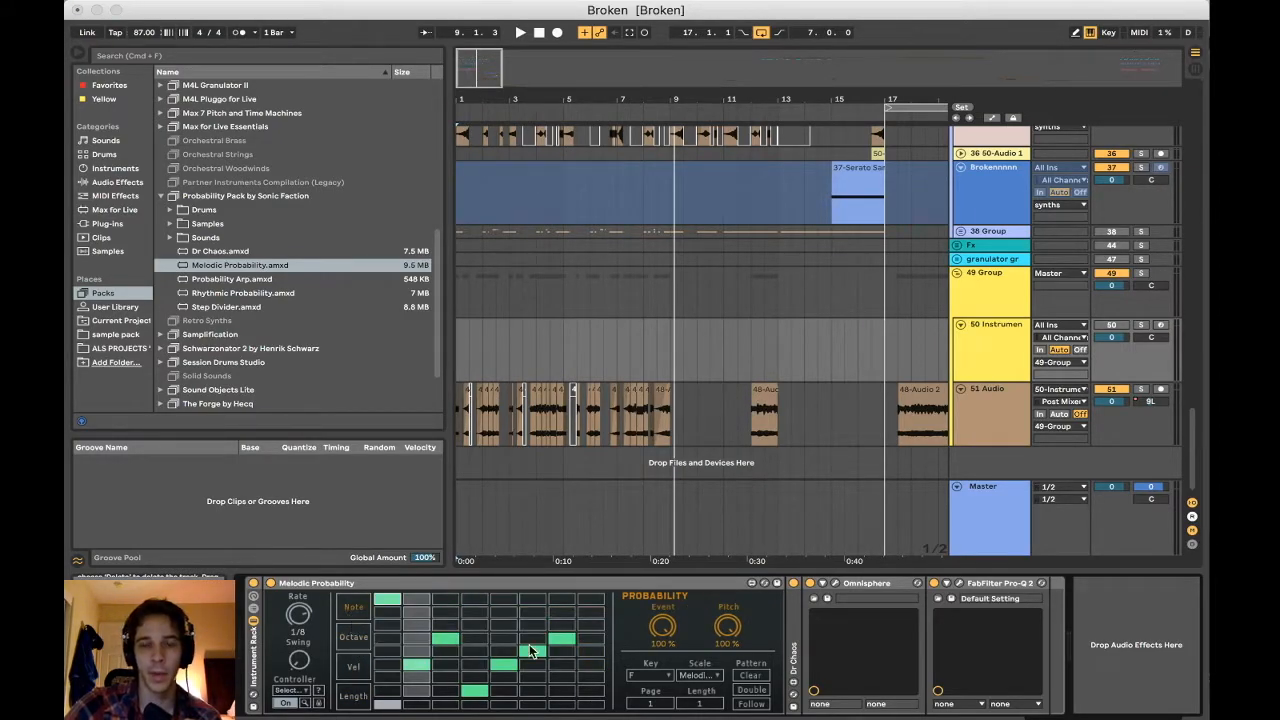
Review the key, scale and controller choices offered by Melodic Probability, keeping the current selections
click(660, 677)
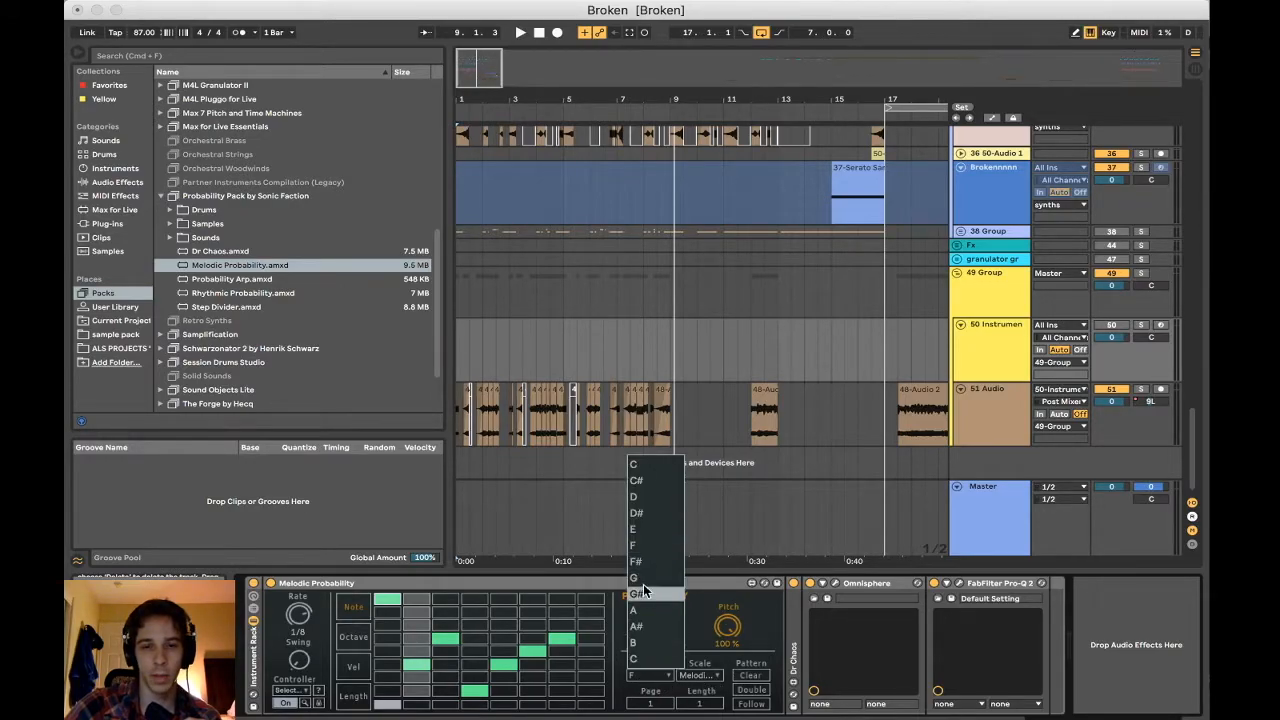
click(714, 690)
click(706, 679)
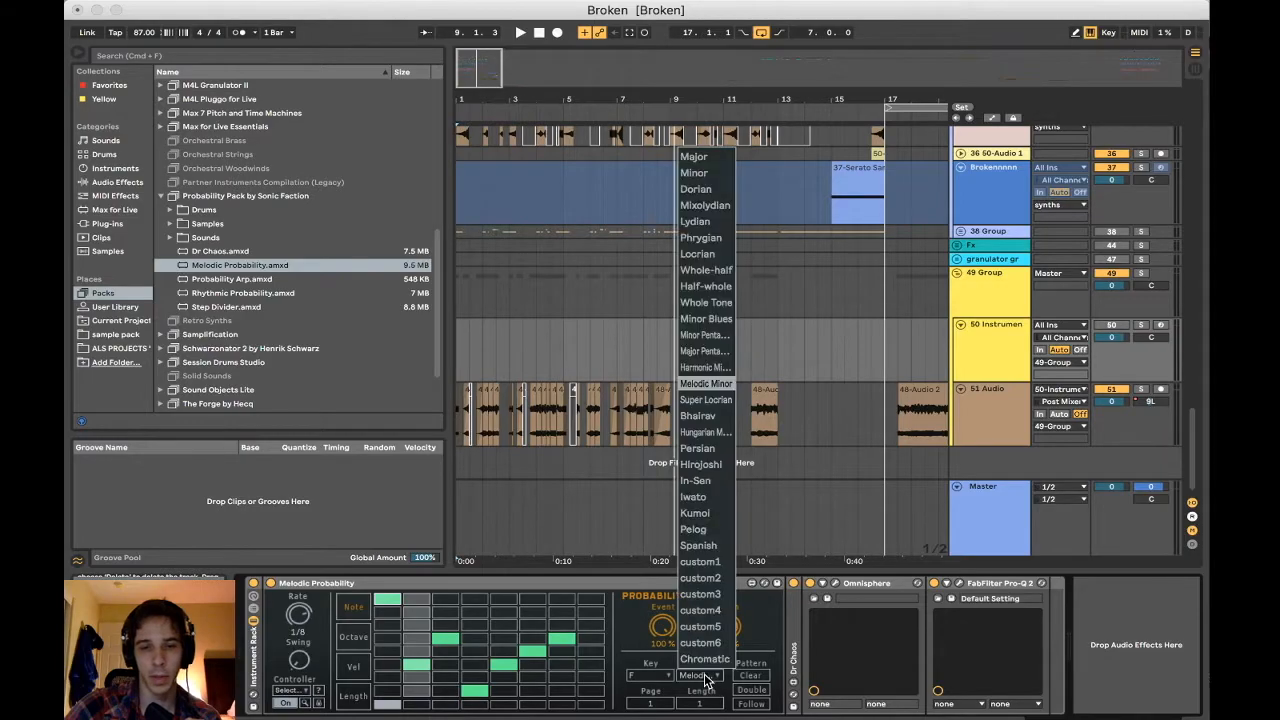
click(626, 621)
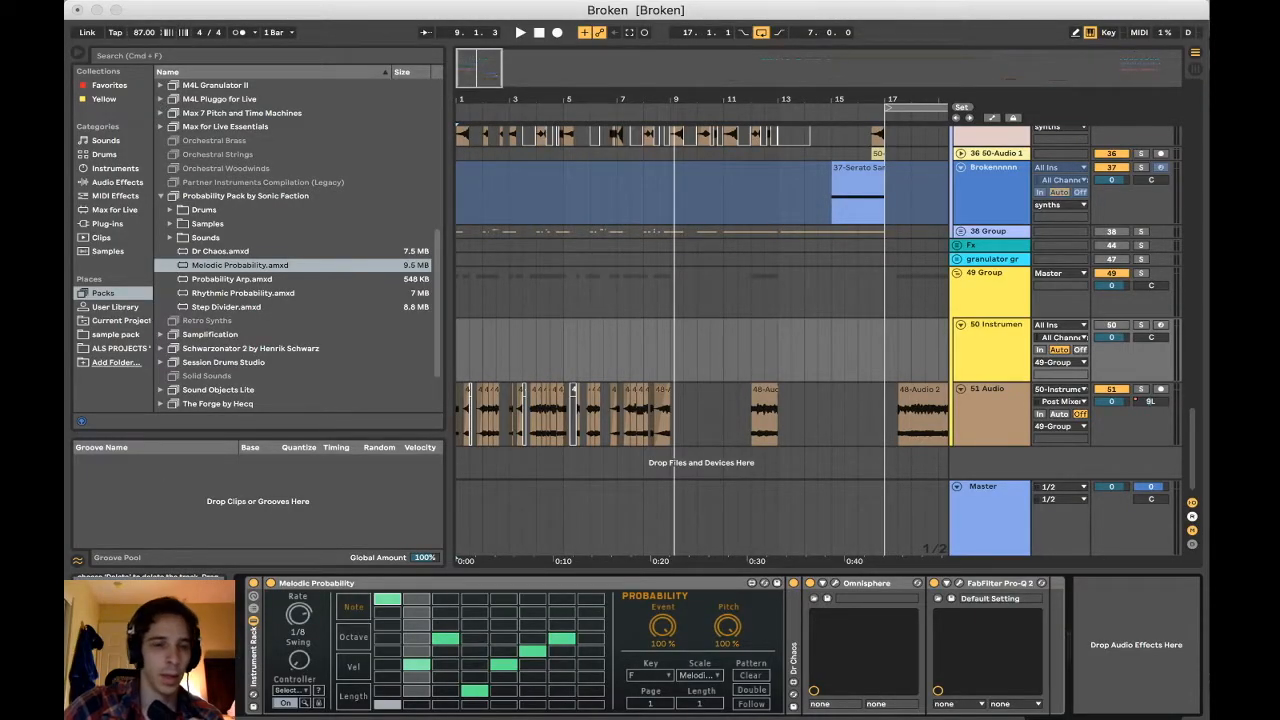
click(290, 690)
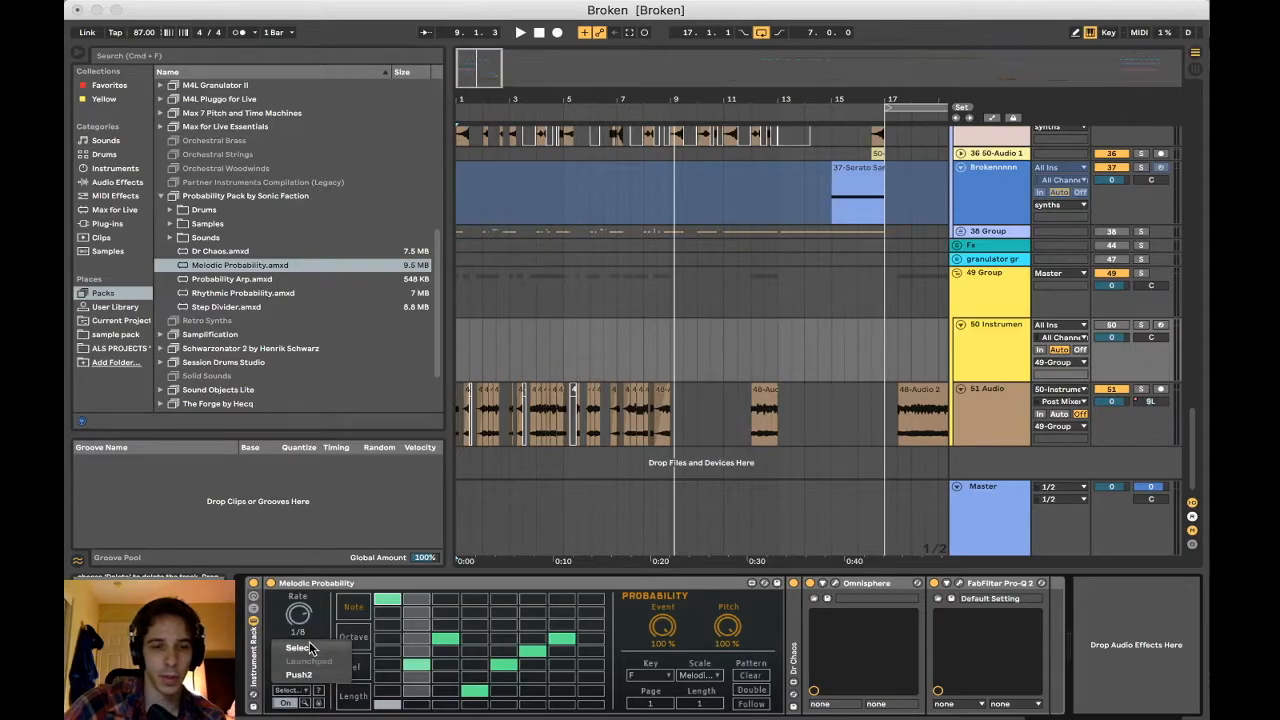
click(310, 648)
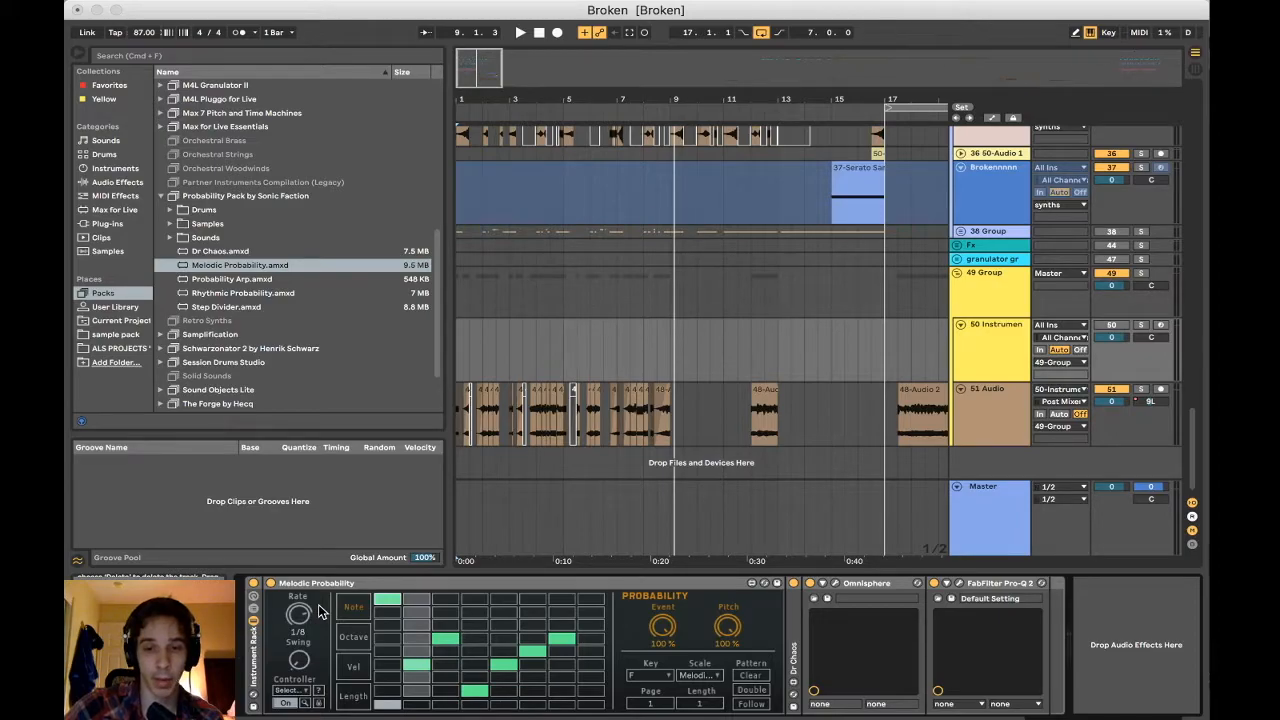
Solo the 50 Instrument track and play its Melodic Probability sequence with Dr Chaos switched off
click(1111, 326)
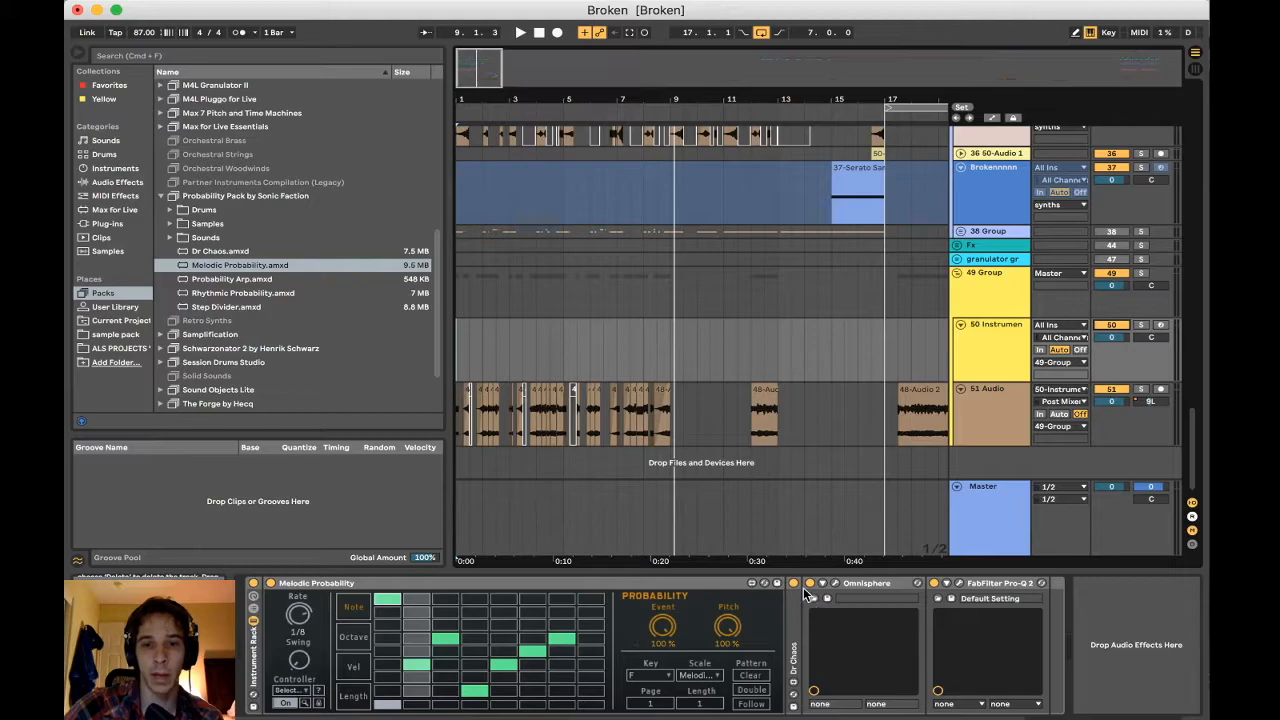
key(space)
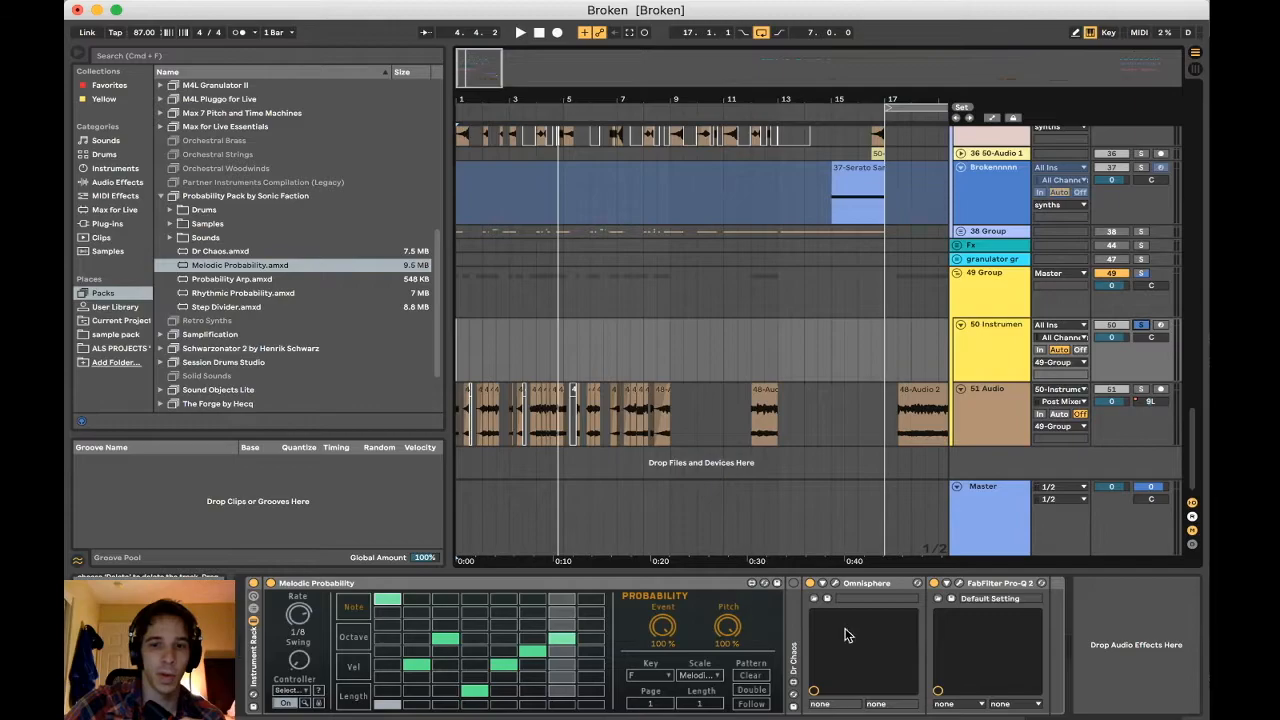
Unfold the Dr Chaos device after Melodic Probability and close the Max window
click(790, 598)
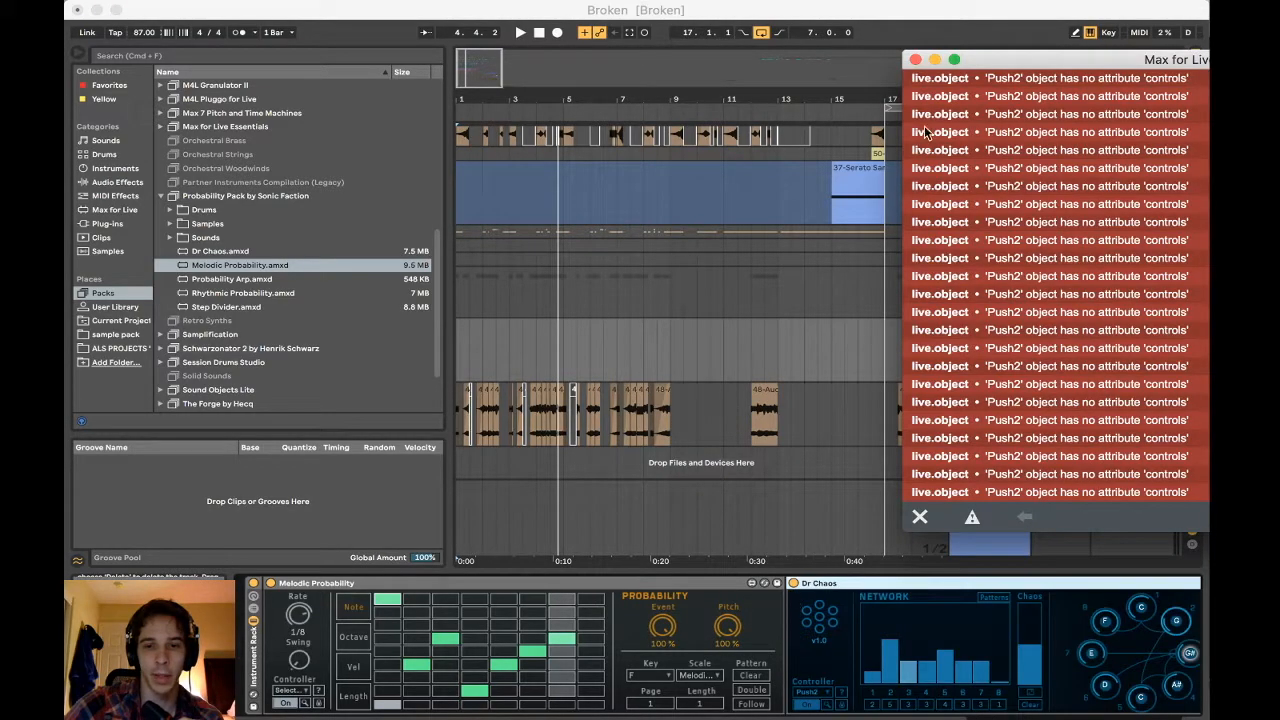
click(913, 55)
click(799, 625)
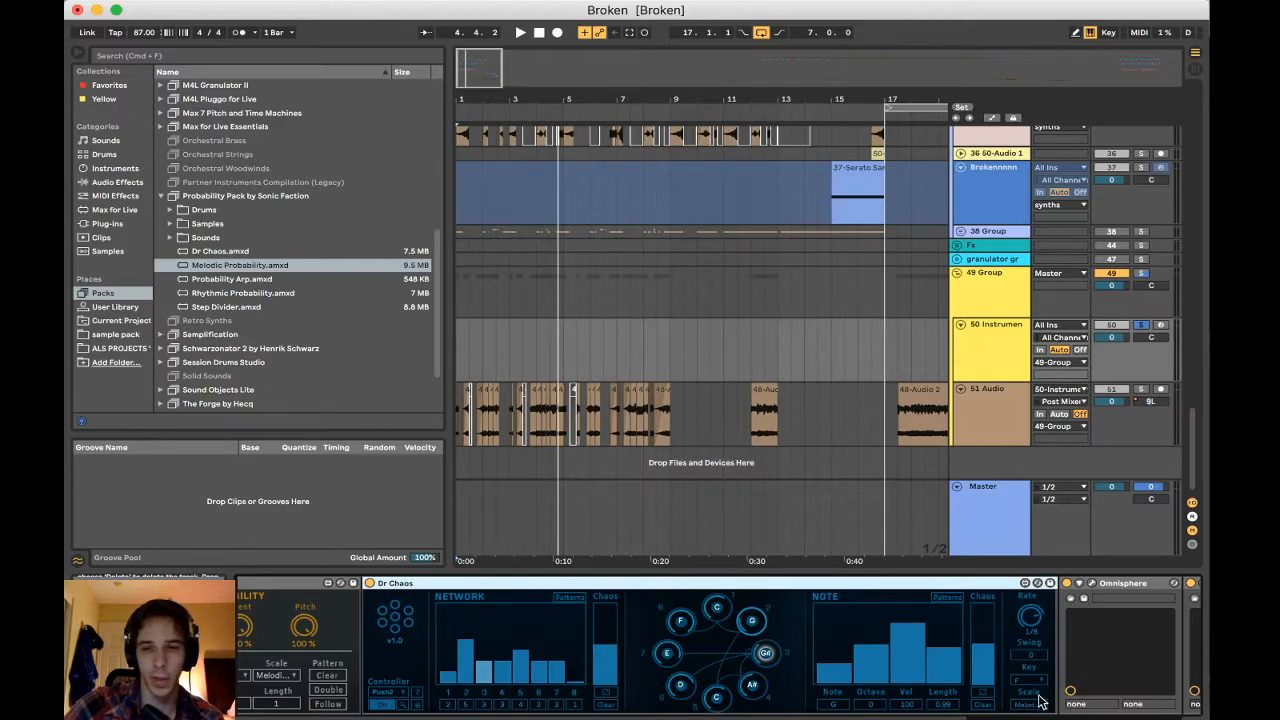
Play the soloed 50 Instrument track with Dr Chaos switched on, stop playback and dismiss the Max window
scroll(750, 652, left, 2)
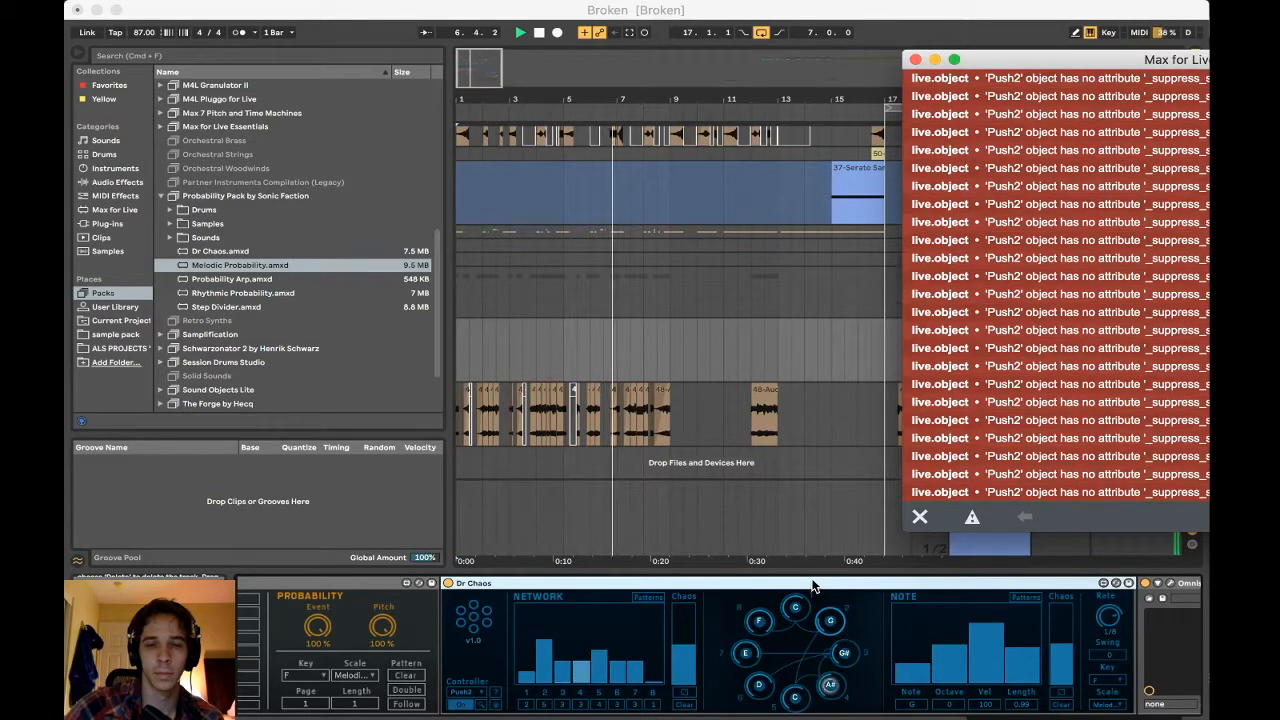
key(space)
click(812, 586)
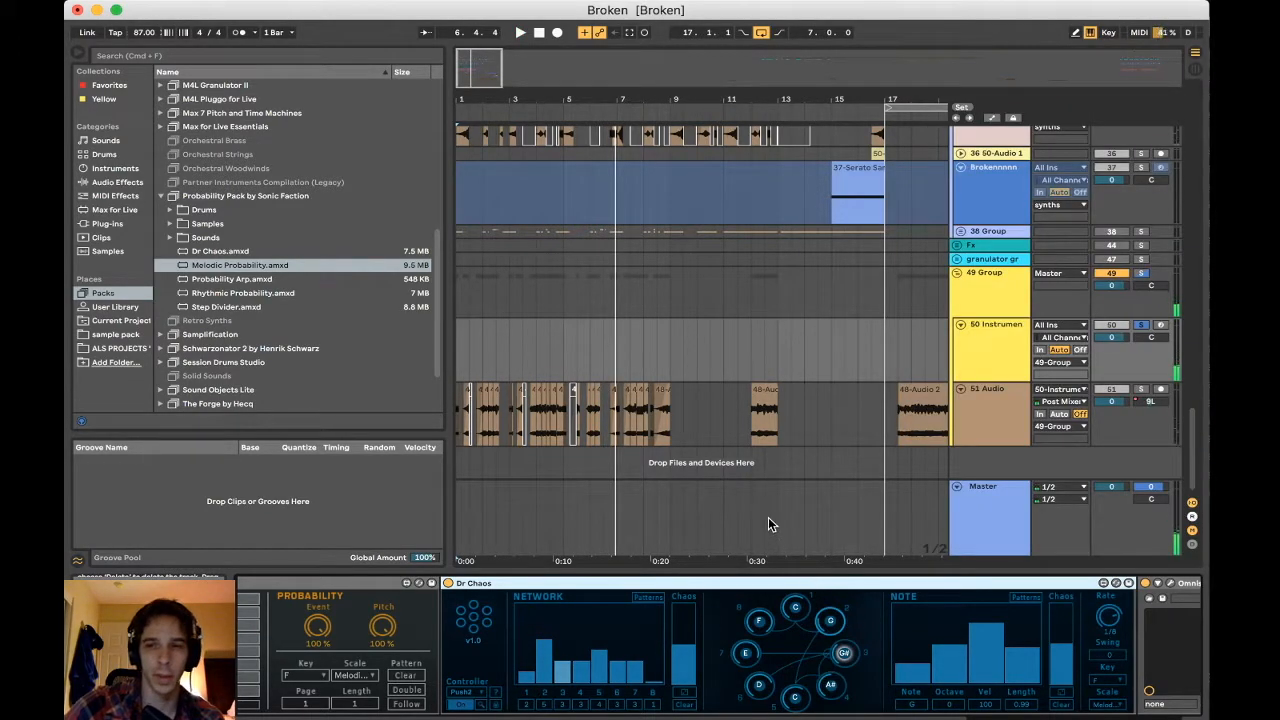
Examine Dr Chaos's Network bars, note circle and Note section alongside Melodic Probability
scroll(761, 501, right, 2)
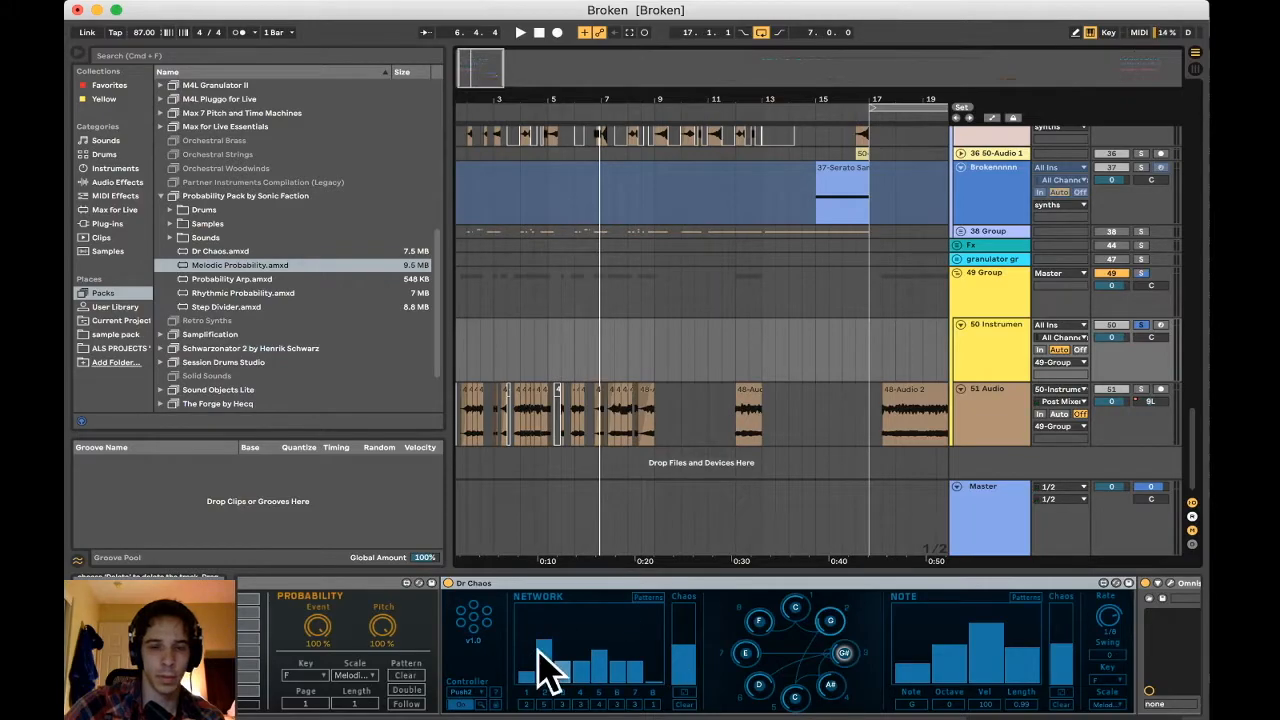
click(834, 621)
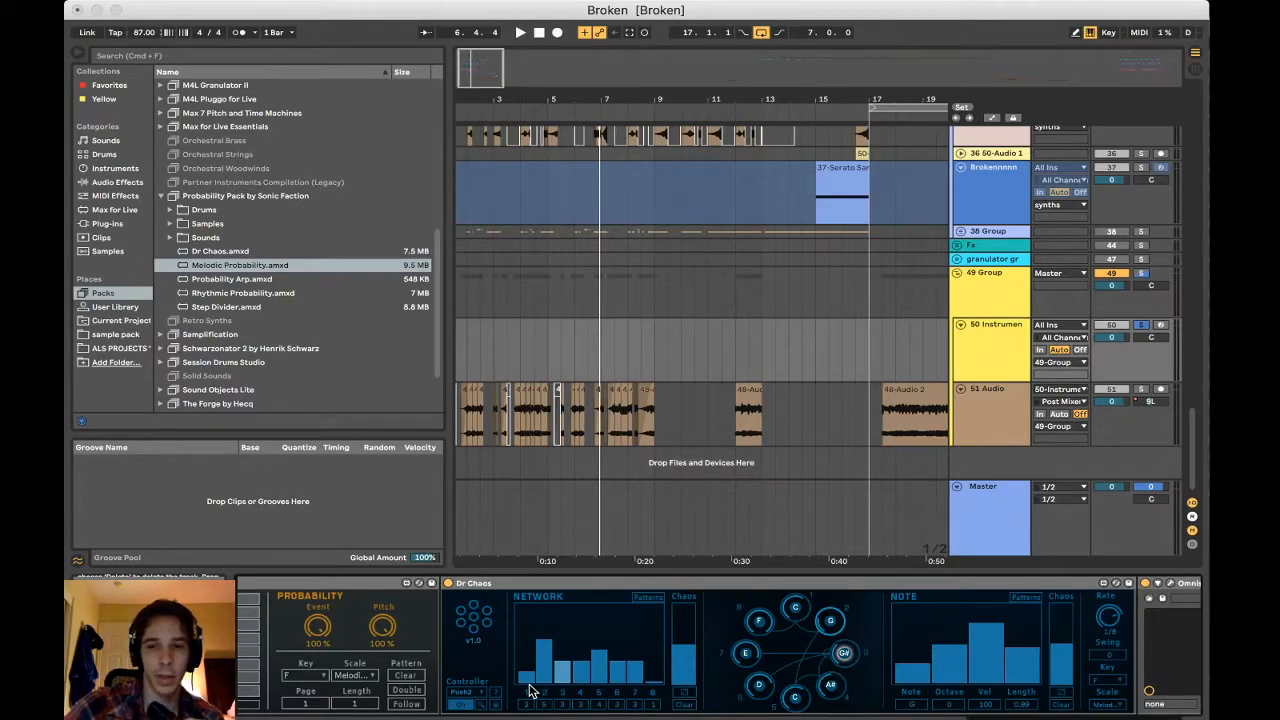
scroll(530, 690, left, 3)
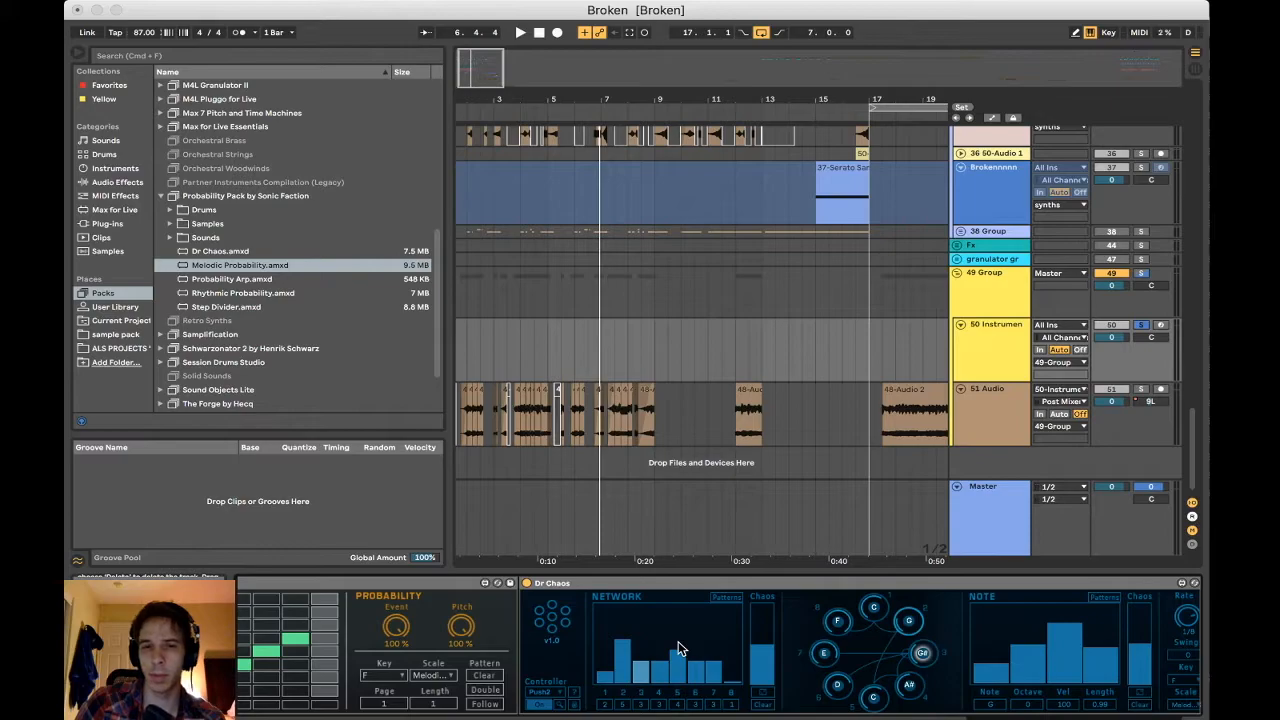
scroll(678, 641, right, 5)
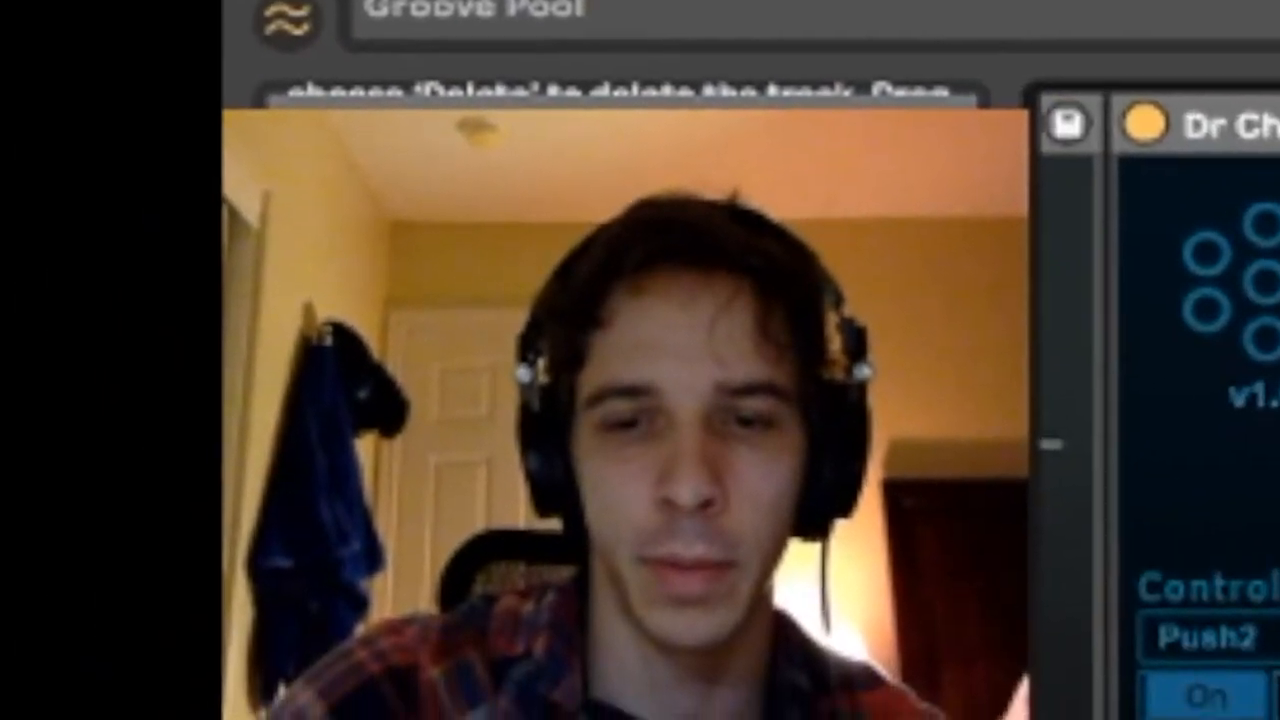
Fold the Dr Chaos device and select the long 48-Audio 2 clip after bar 17 on the 51 Audio track
scroll(548, 586, left, 3)
double_click(548, 586)
double_click(548, 586)
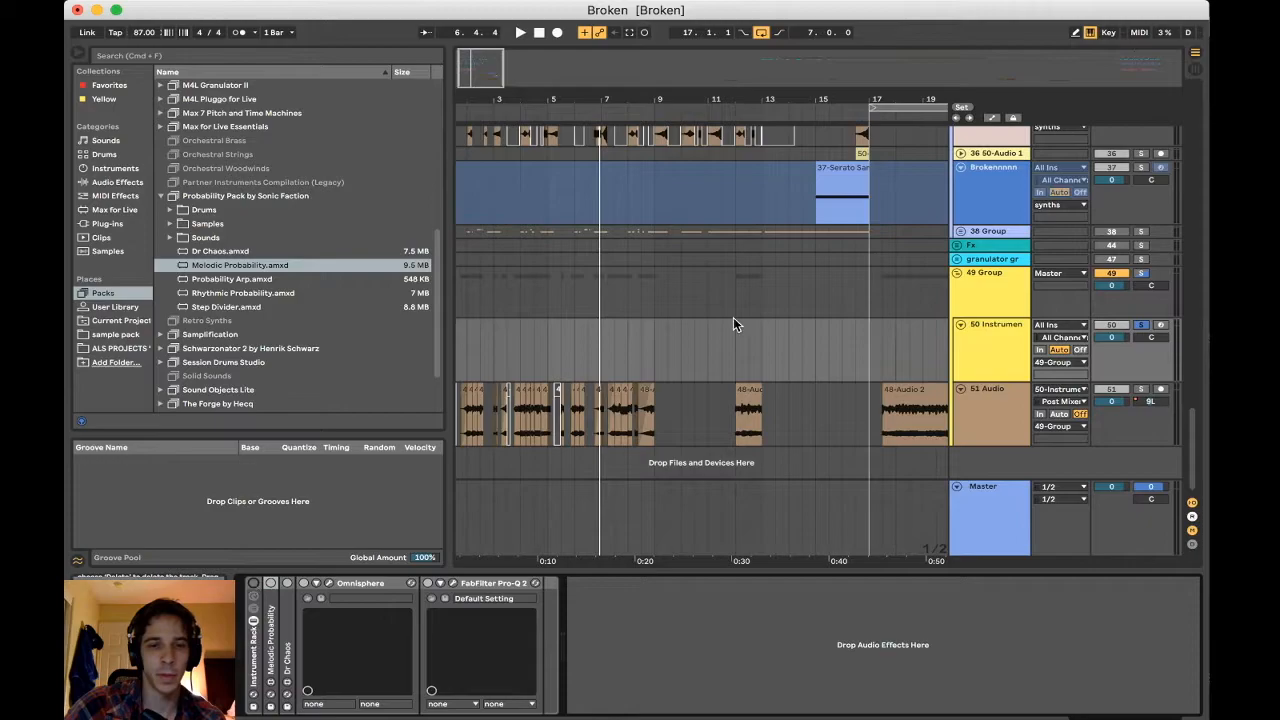
scroll(750, 312, right, 5)
click(713, 430)
click(708, 428)
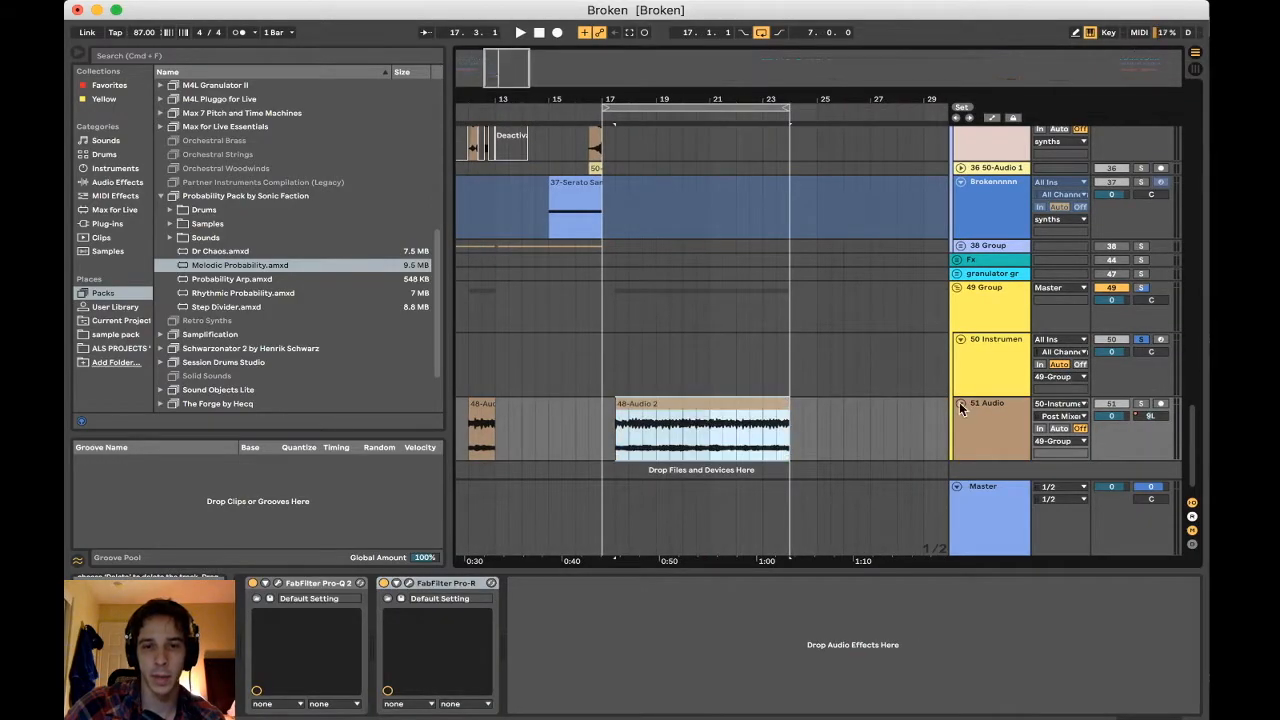
Solo the 51 Audio track, play its long recorded clip after bar 17 and stop playback
click(1141, 404)
key(space)
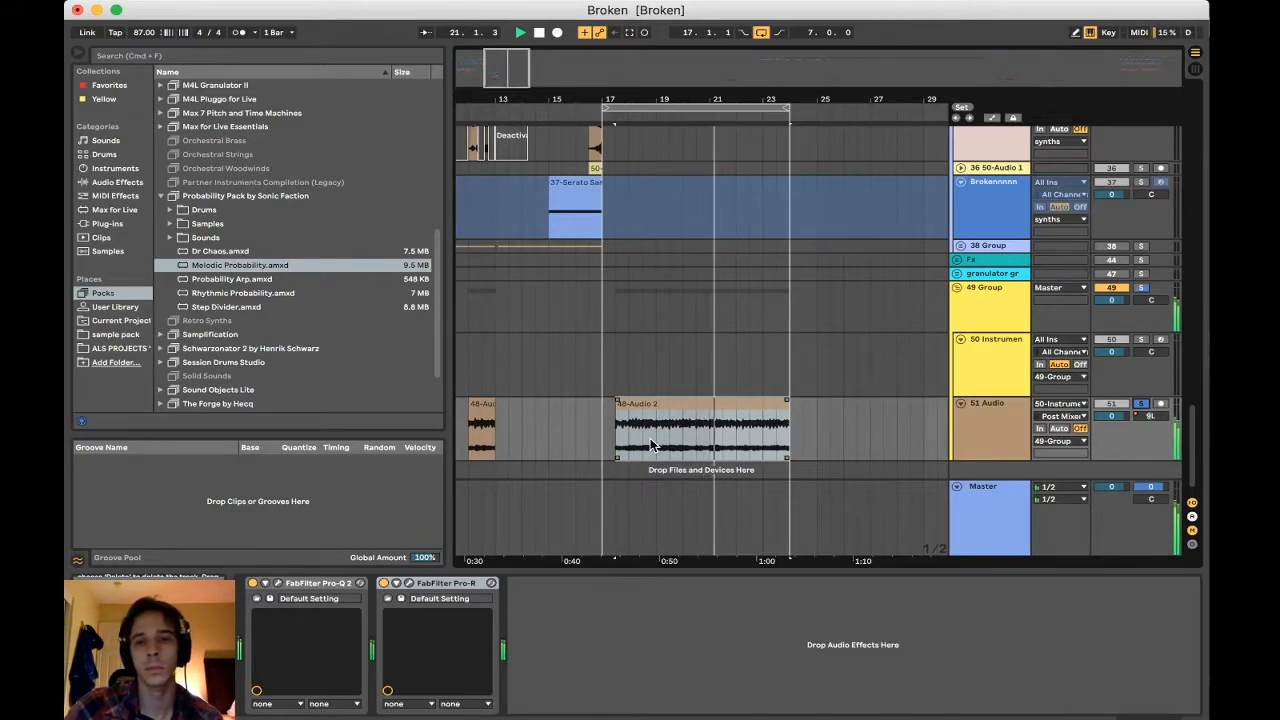
scroll(604, 415, left, 6)
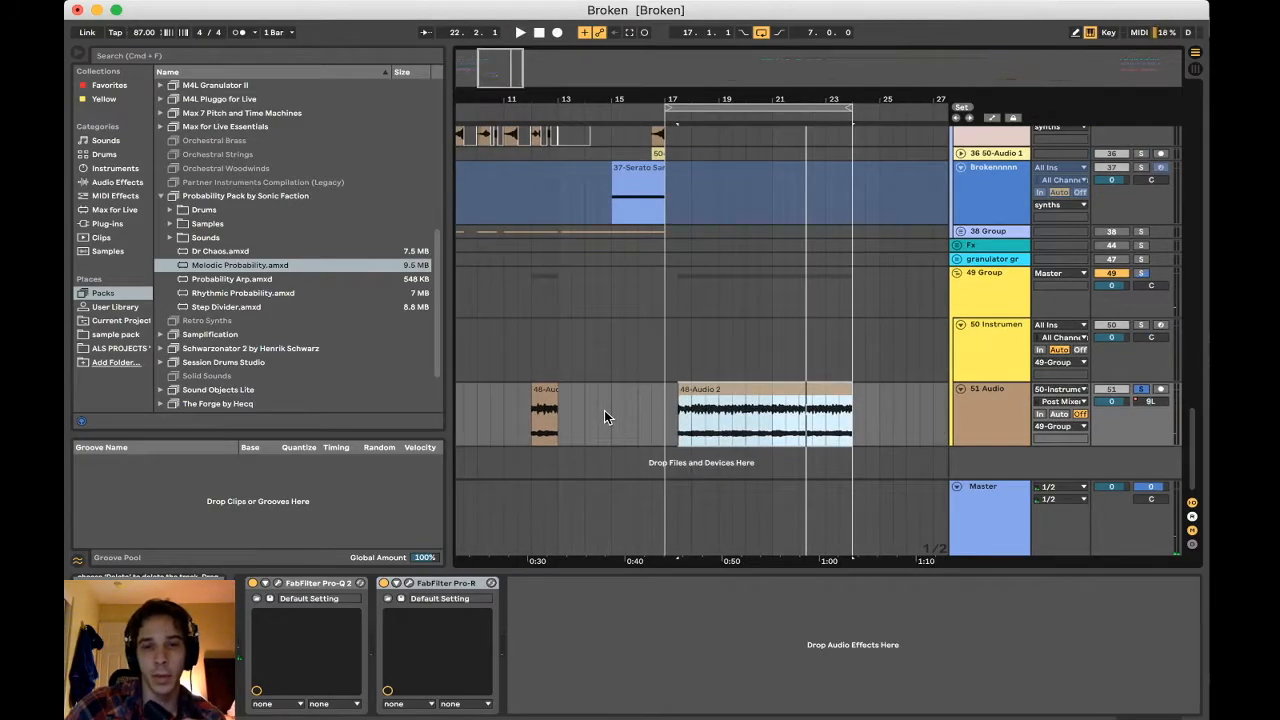
Play the short chopped clips at the start of bar 1 on the 51 Audio track
drag(516, 103, 530, 150)
scroll(589, 421, left, 1)
scroll(589, 421, up, 1)
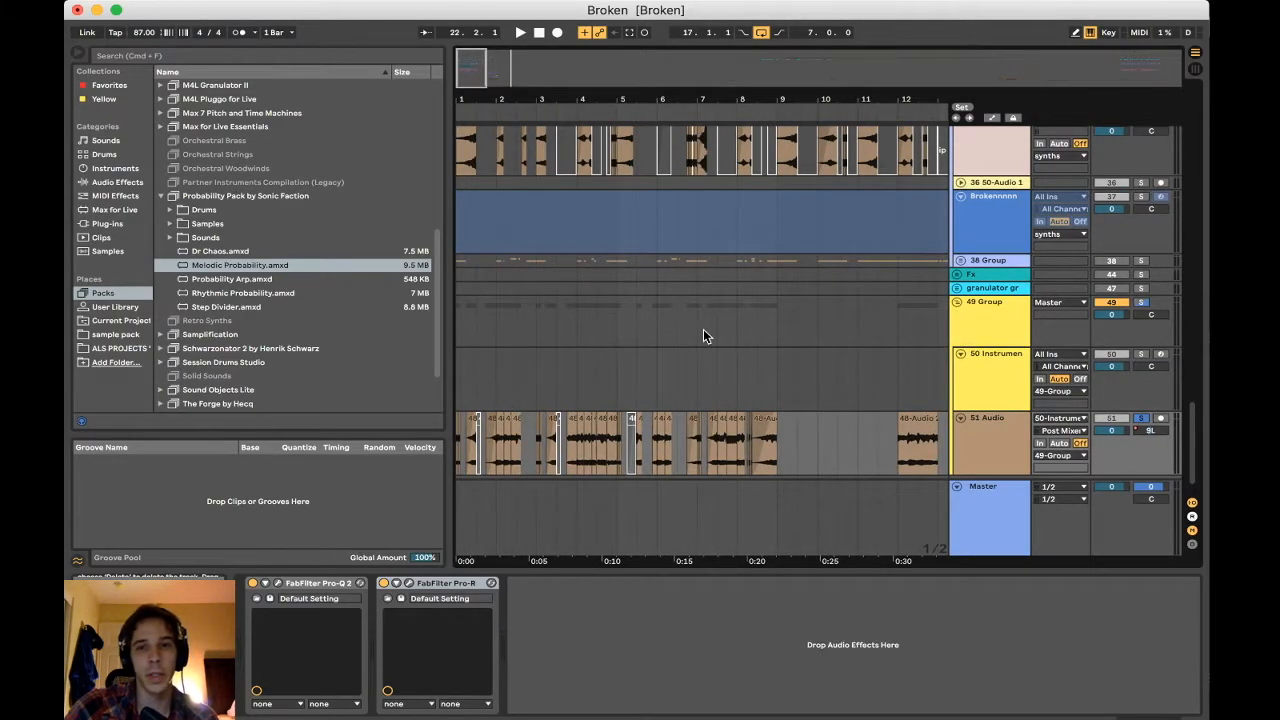
scroll(704, 336, down, 2)
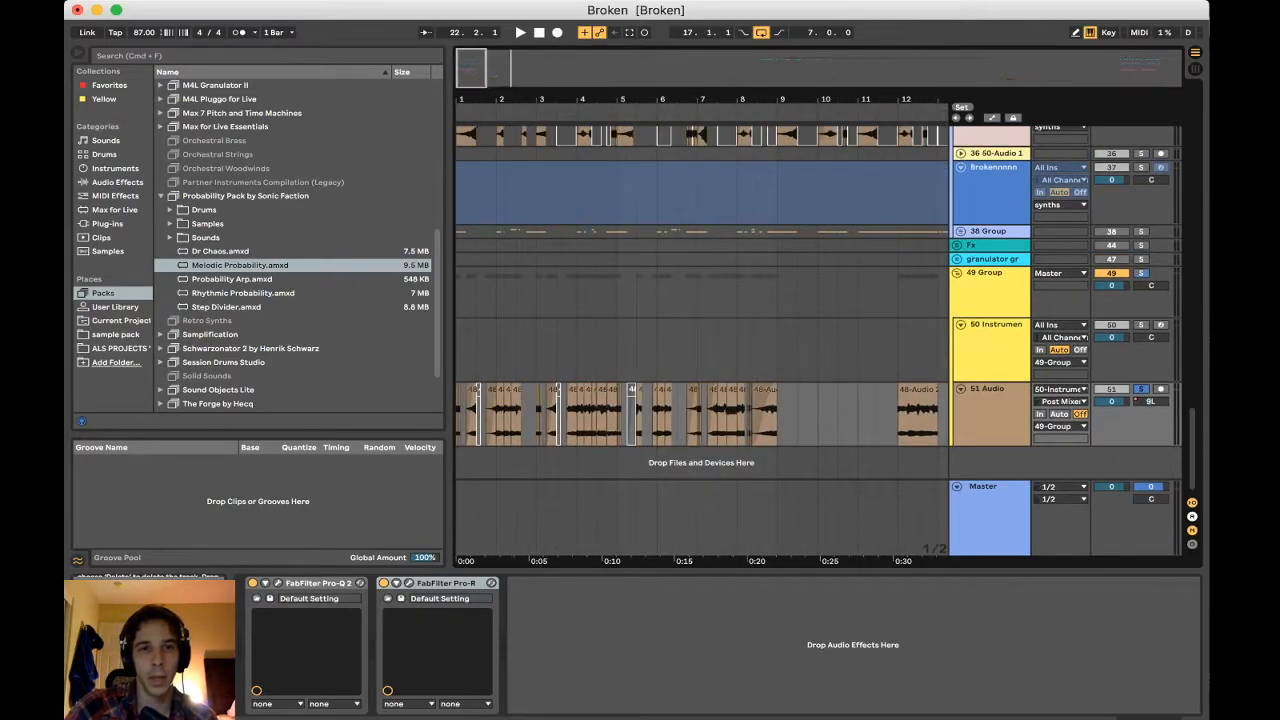
key(plus)
key(plus)
drag(465, 89, 479, 417)
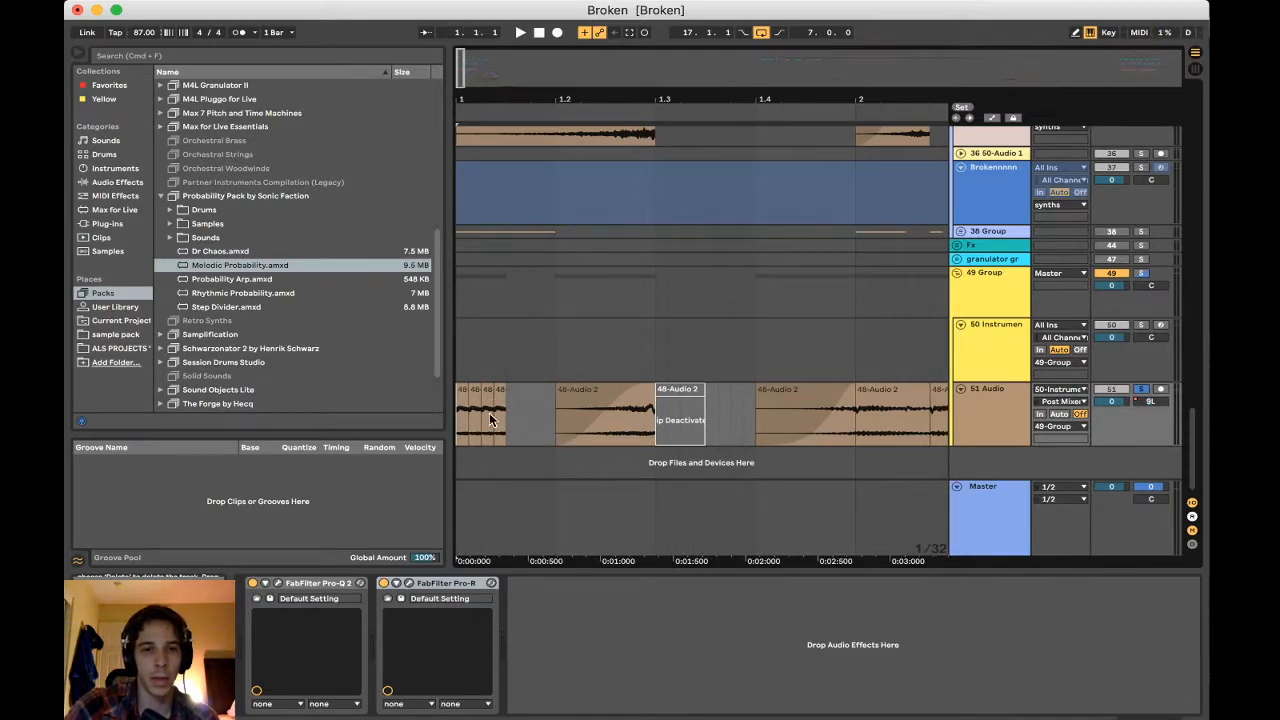
key(space)
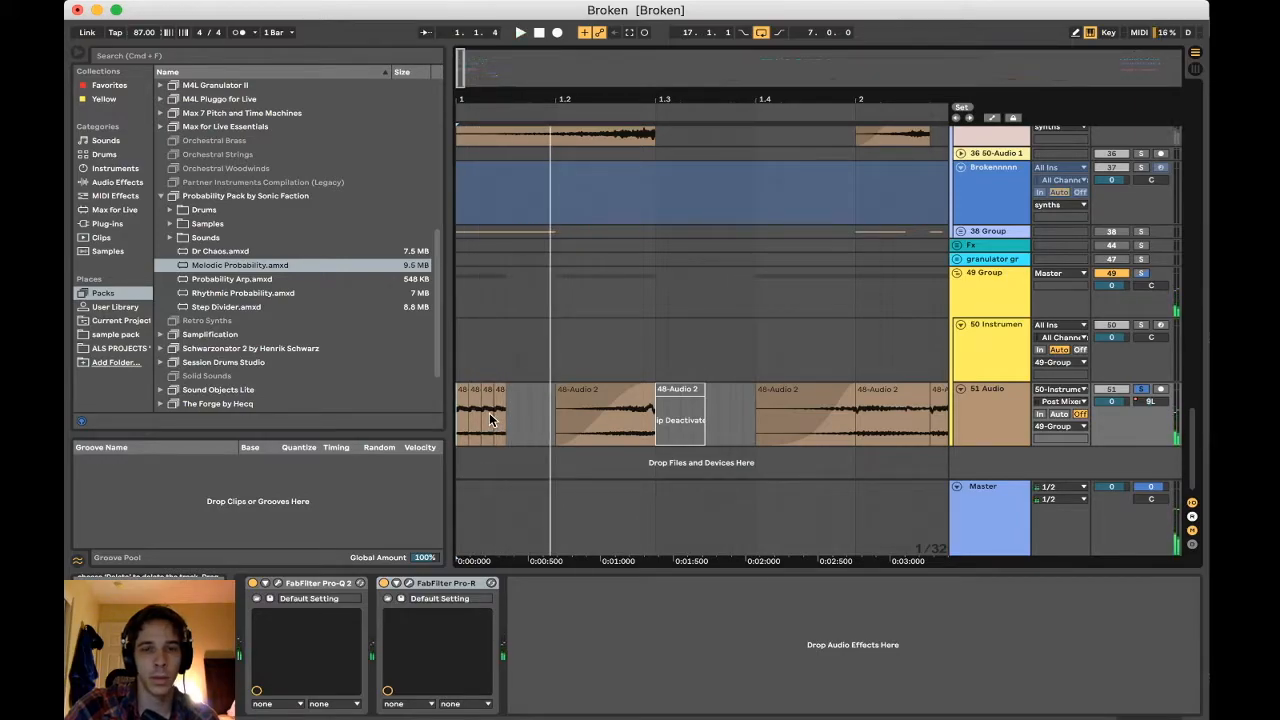
Play the faded clip at 1.2 on the 51 Audio track and open its clip properties
click(577, 396)
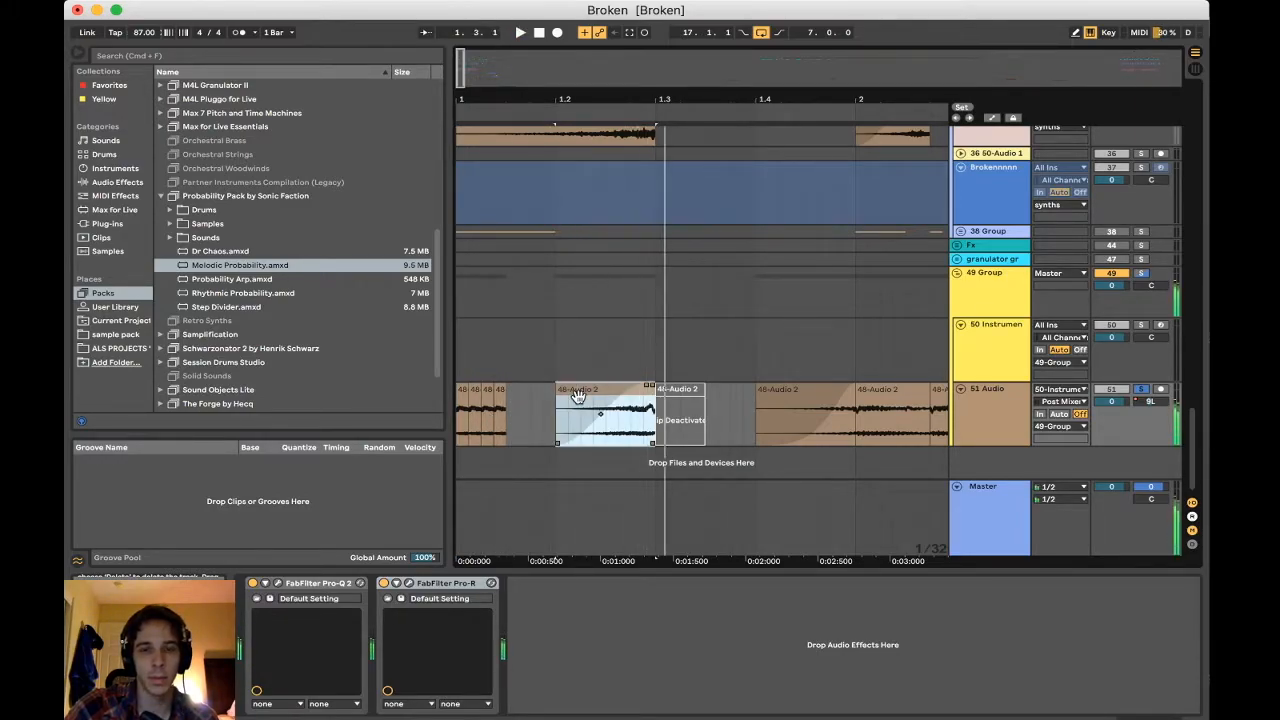
double_click(577, 396)
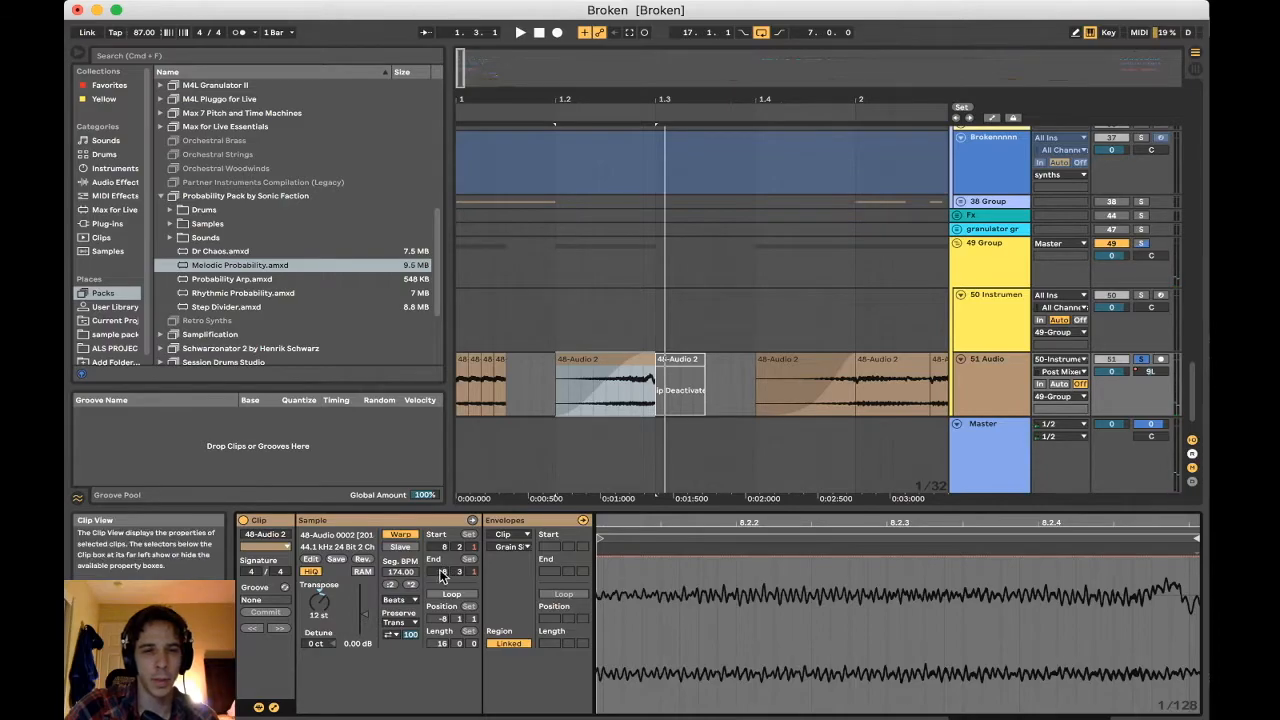
scroll(564, 373, right, 3)
scroll(564, 373, down, 1)
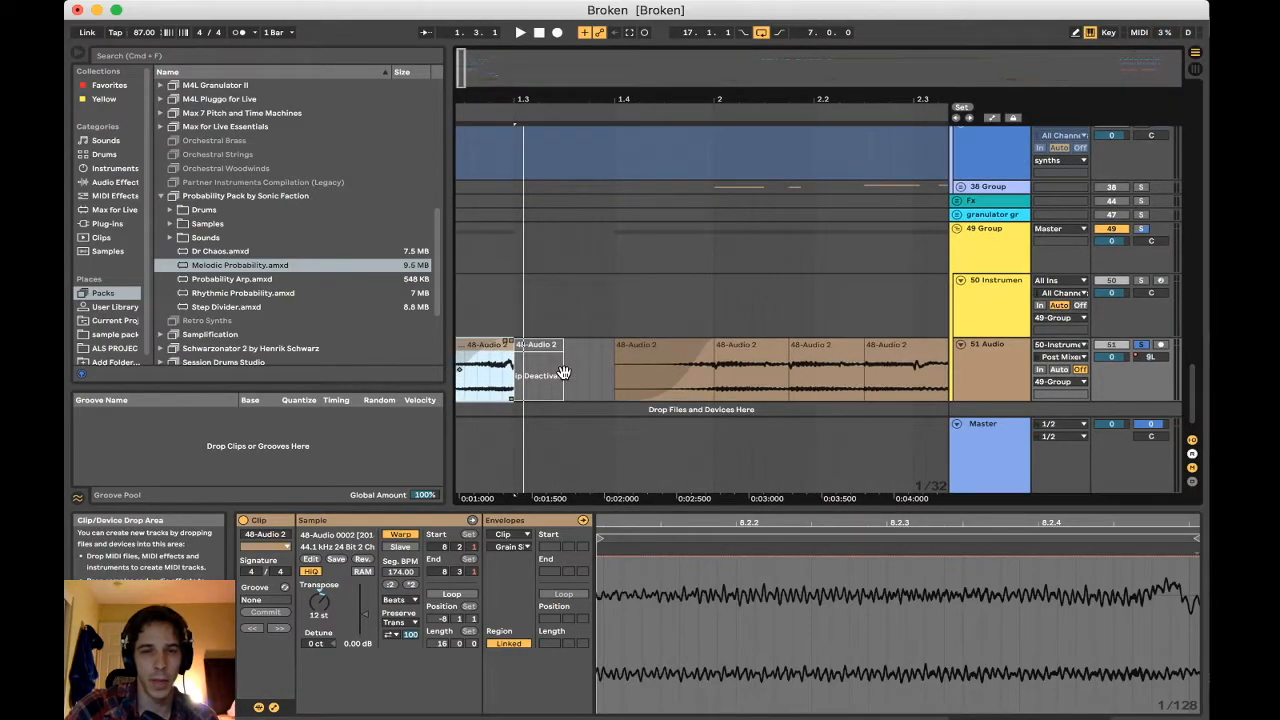
Play the clips at 1.4 and bar 2 on the 51 Audio track, and take the track out of solo
click(686, 368)
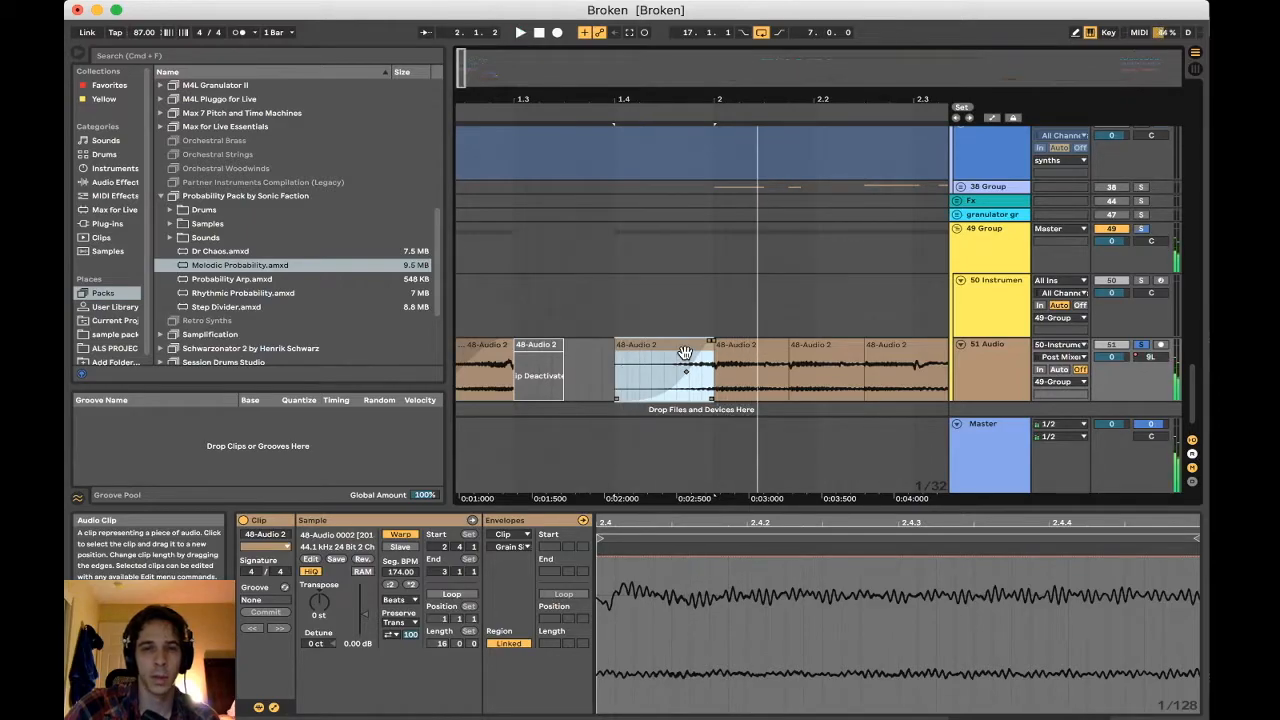
click(749, 348)
scroll(749, 348, down, 1)
scroll(749, 348, right, 3)
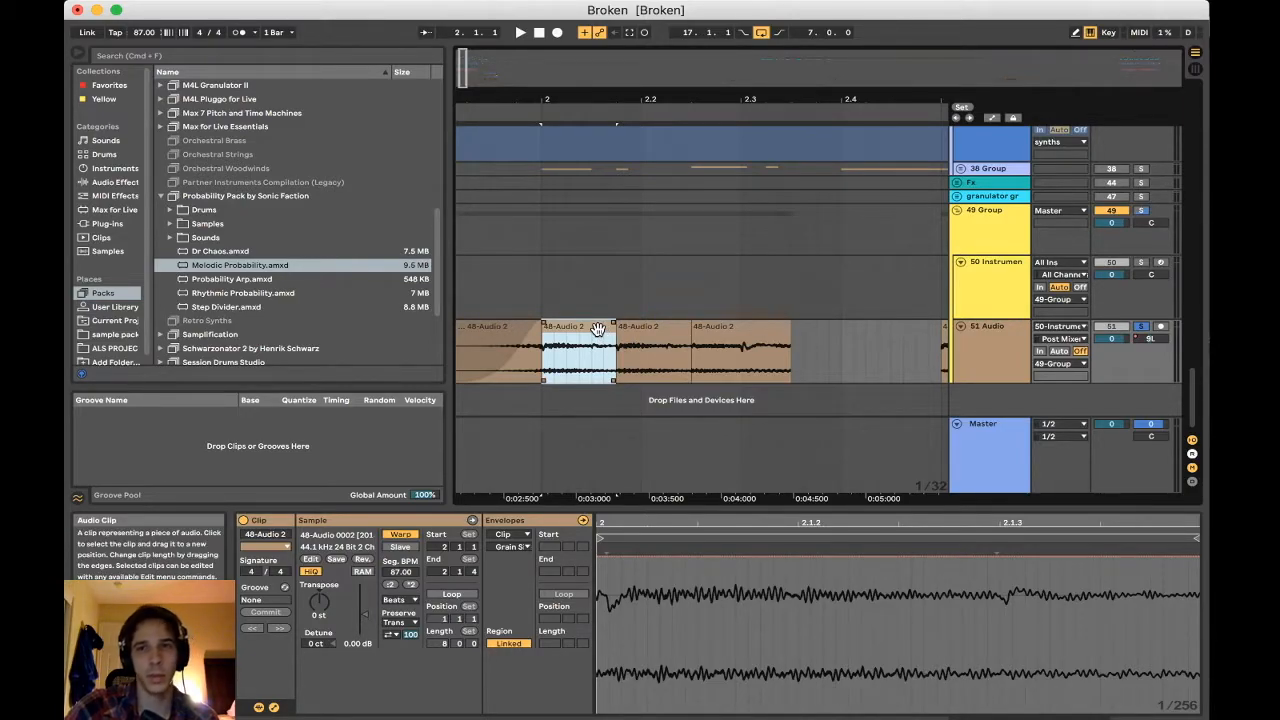
key(space)
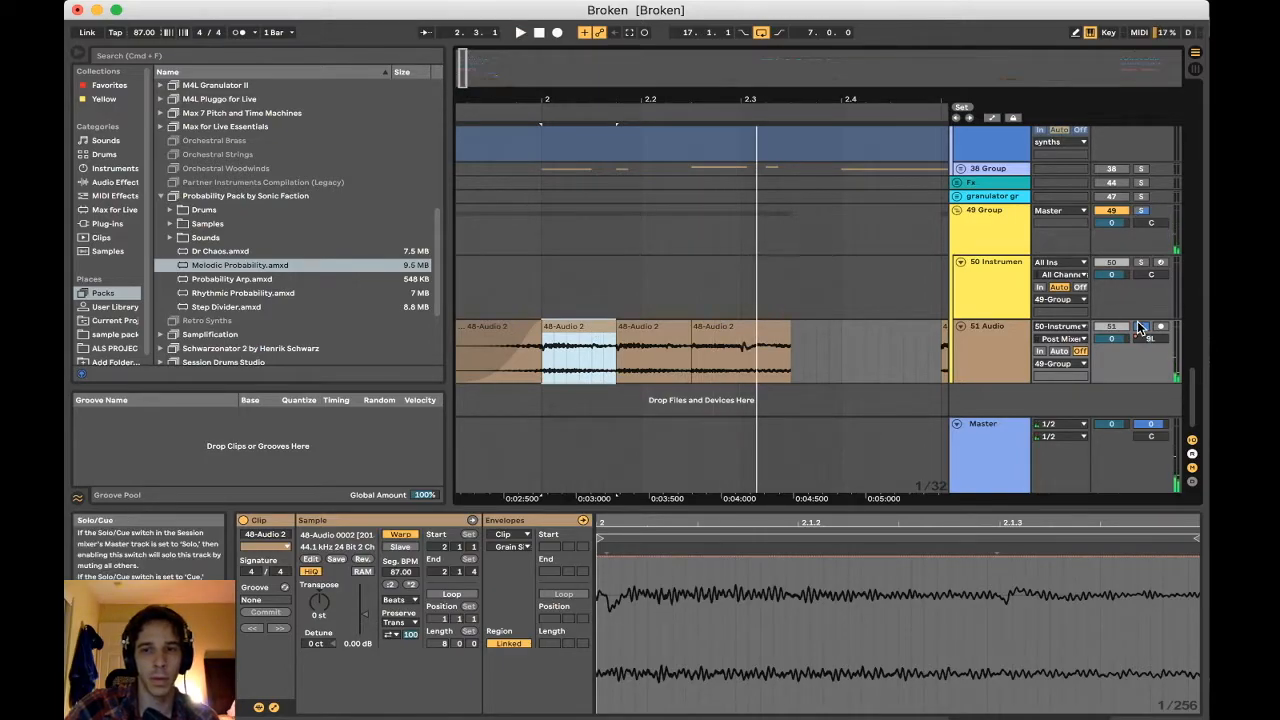
click(592, 346)
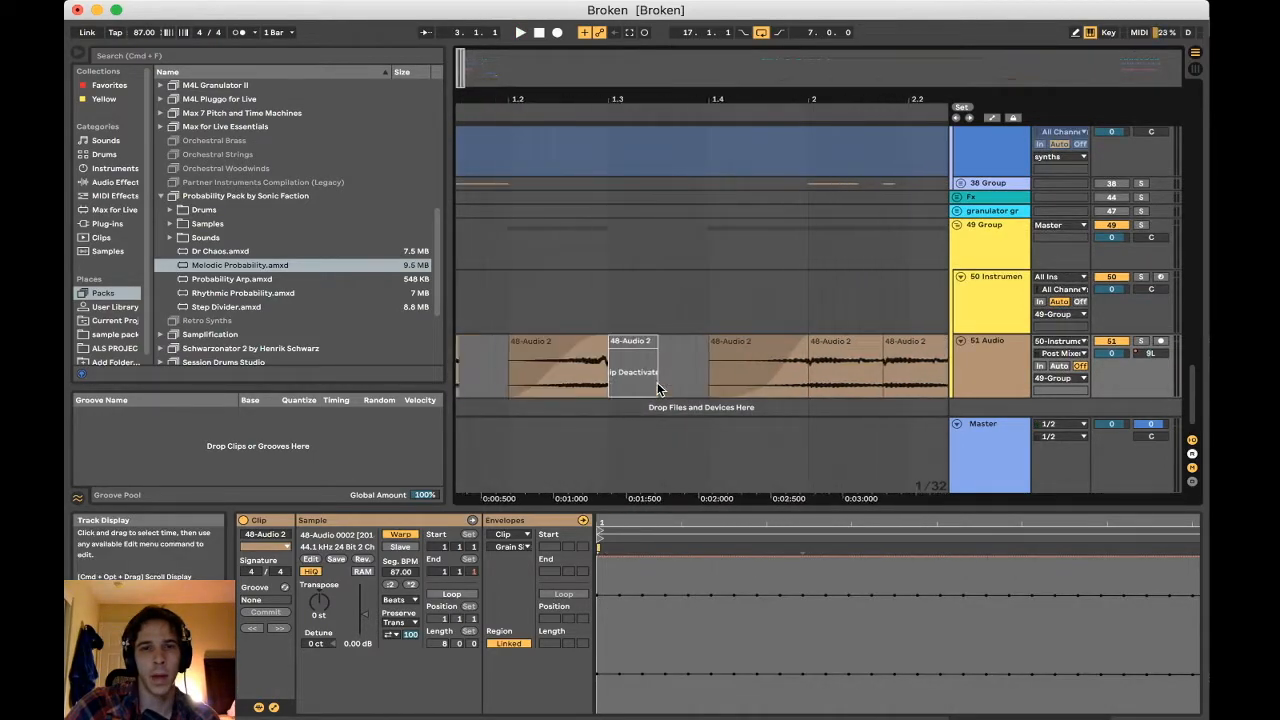
Select bar 4 across the 50 Instrument and 51 Audio tracks, and play the chopped clips from bar 4 into bar 5
scroll(650, 390, left, 2)
scroll(873, 360, right, 10)
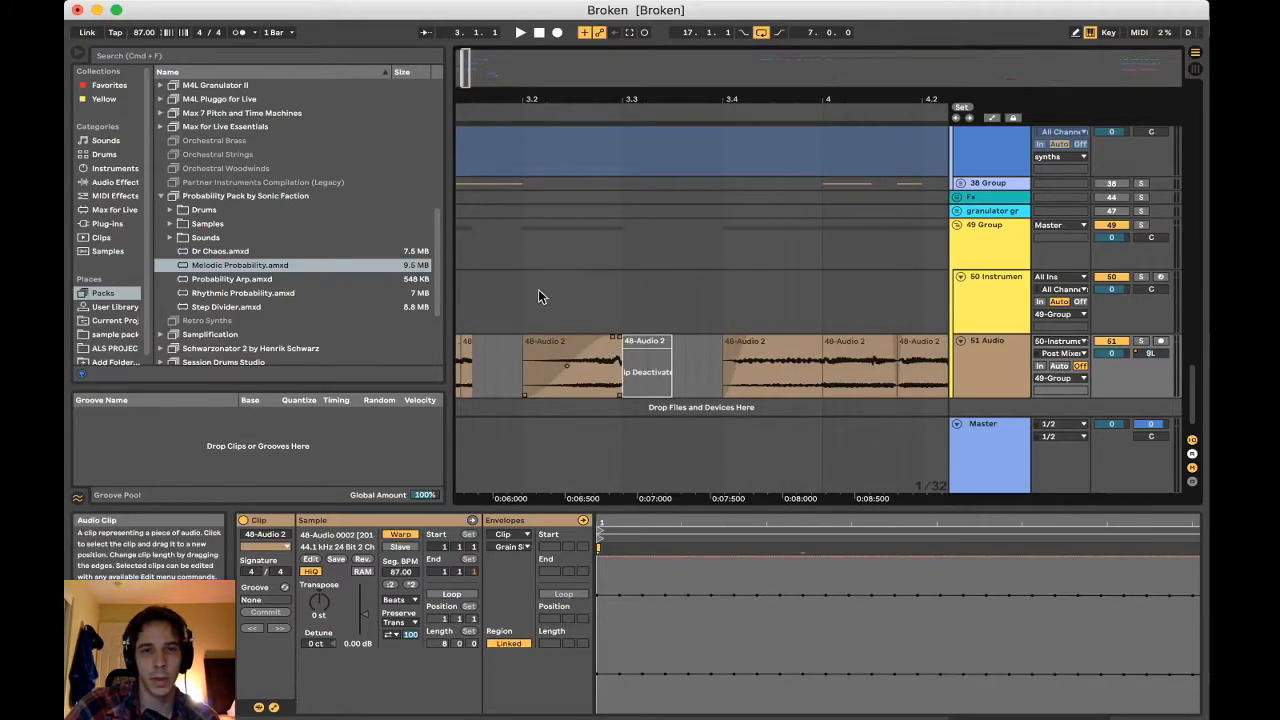
drag(522, 104, 521, 66)
drag(491, 373, 588, 374)
drag(594, 323, 680, 365)
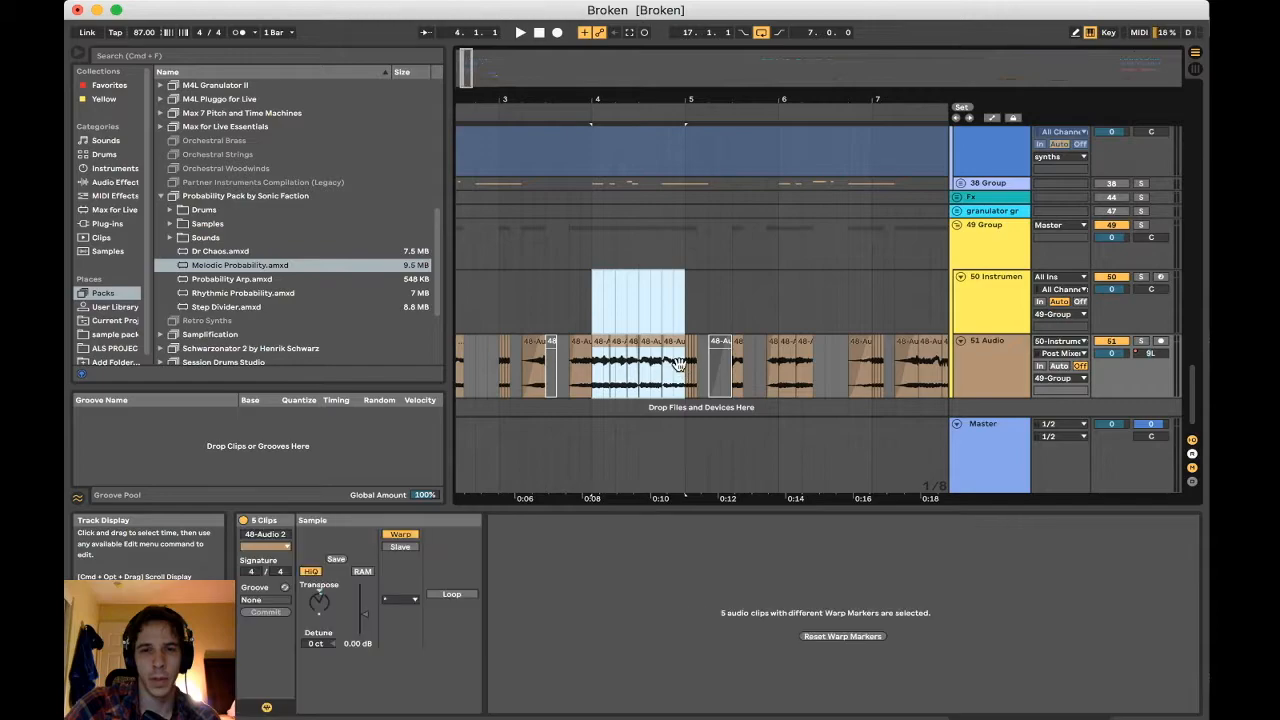
drag(590, 102, 594, 146)
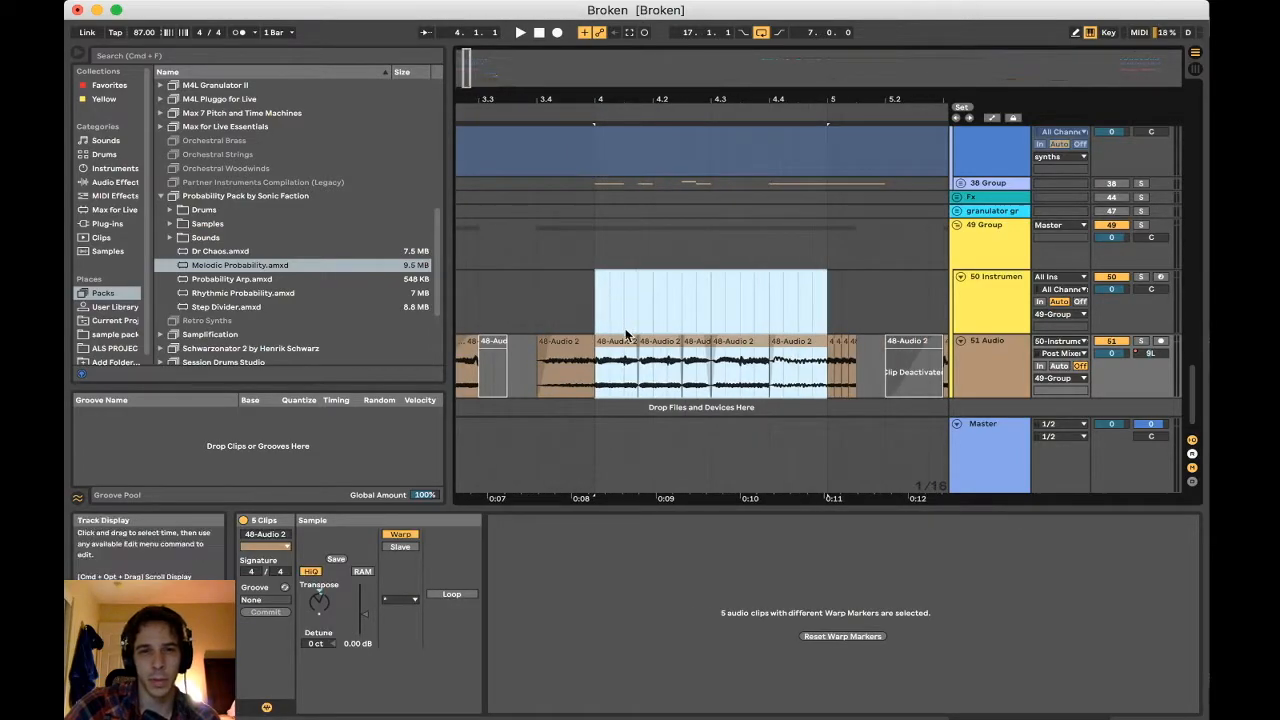
click(617, 350)
key(space)
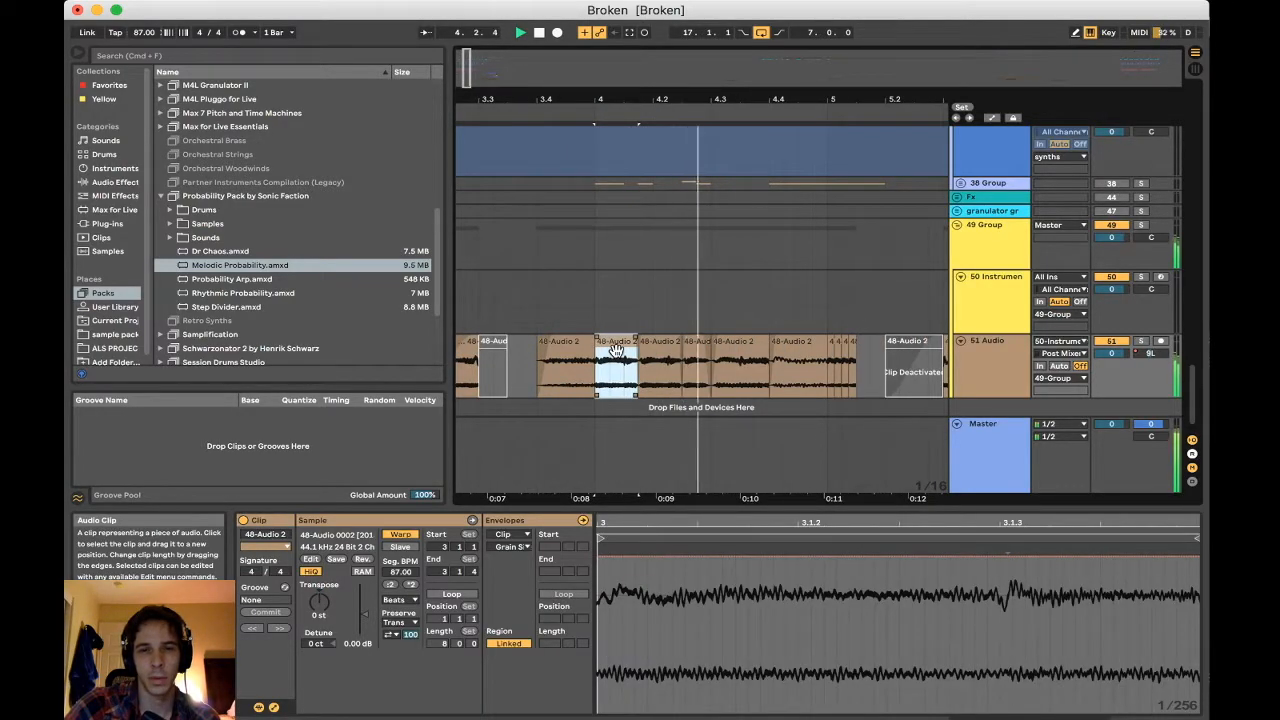
scroll(616, 350, right, 2)
scroll(616, 350, up, 1)
scroll(616, 350, right, 3)
scroll(616, 350, down, 1)
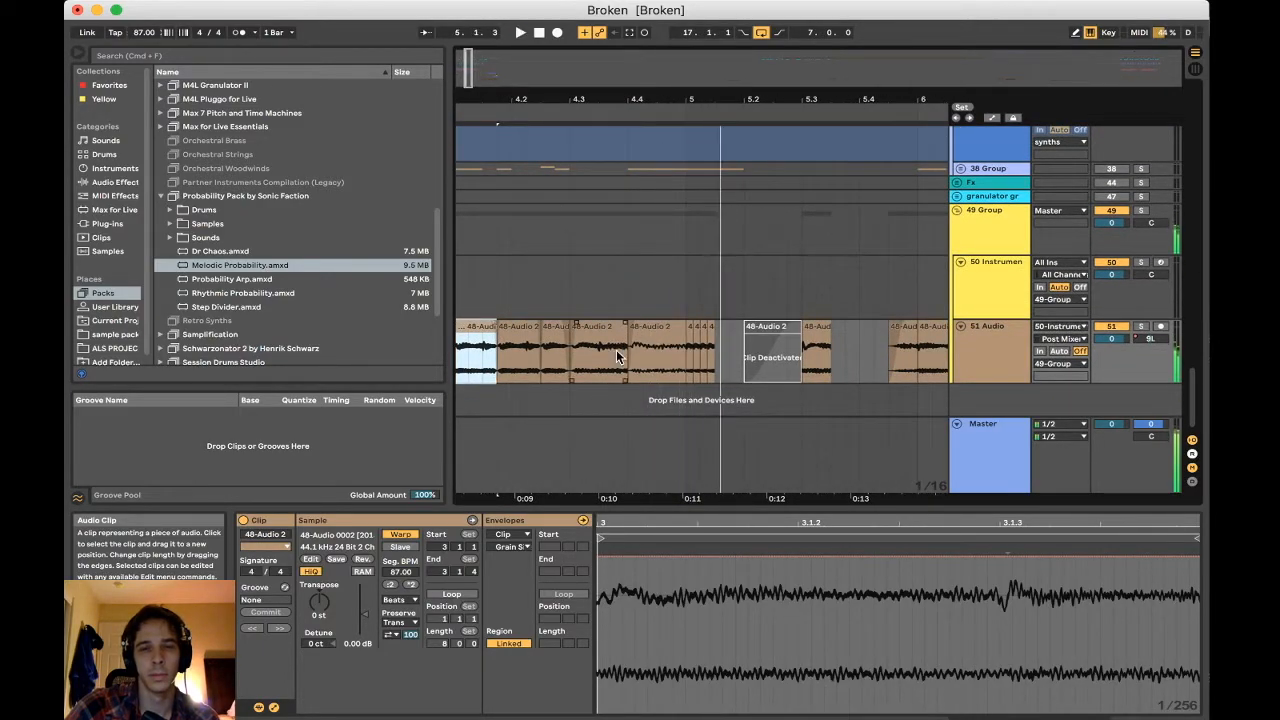
Examine the chopped 48-Audio 2 clips up to bar 9 and the 17-Audio 1 track's clips in the opening bars
scroll(690, 355, right, 4)
scroll(815, 382, right, 10)
scroll(815, 382, up, 1)
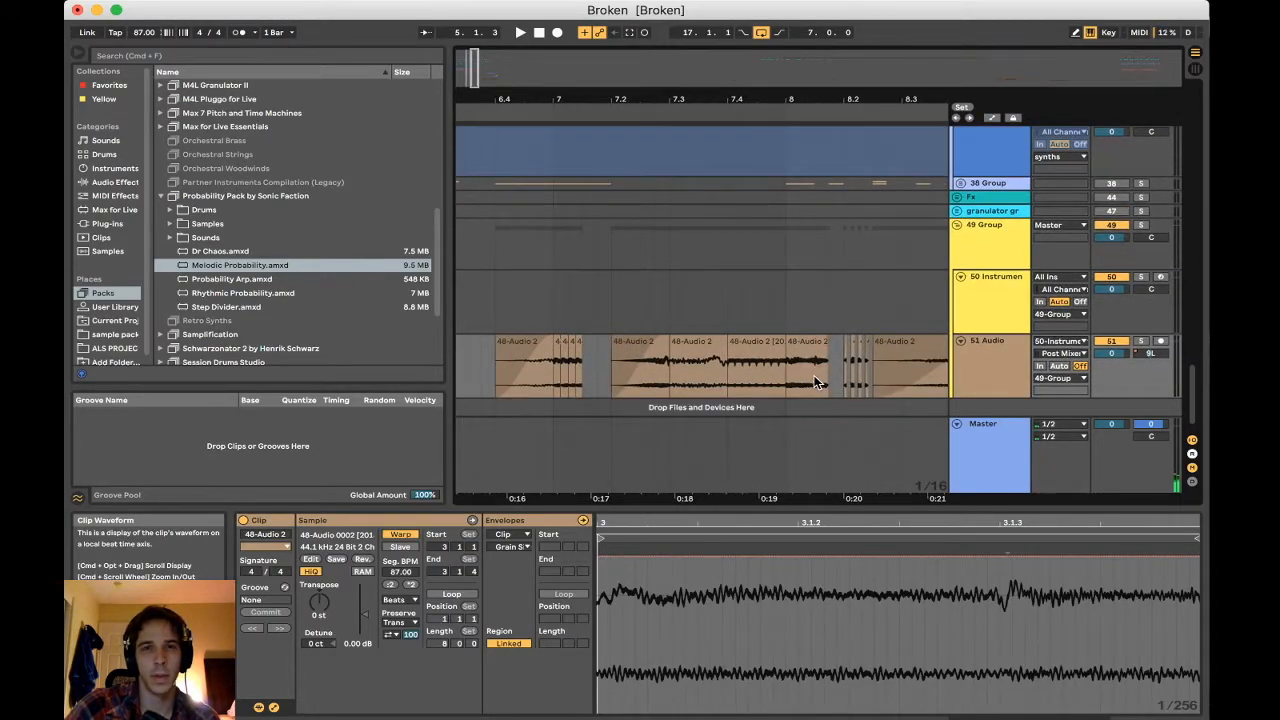
scroll(768, 366, left, 5)
scroll(772, 364, up, 1)
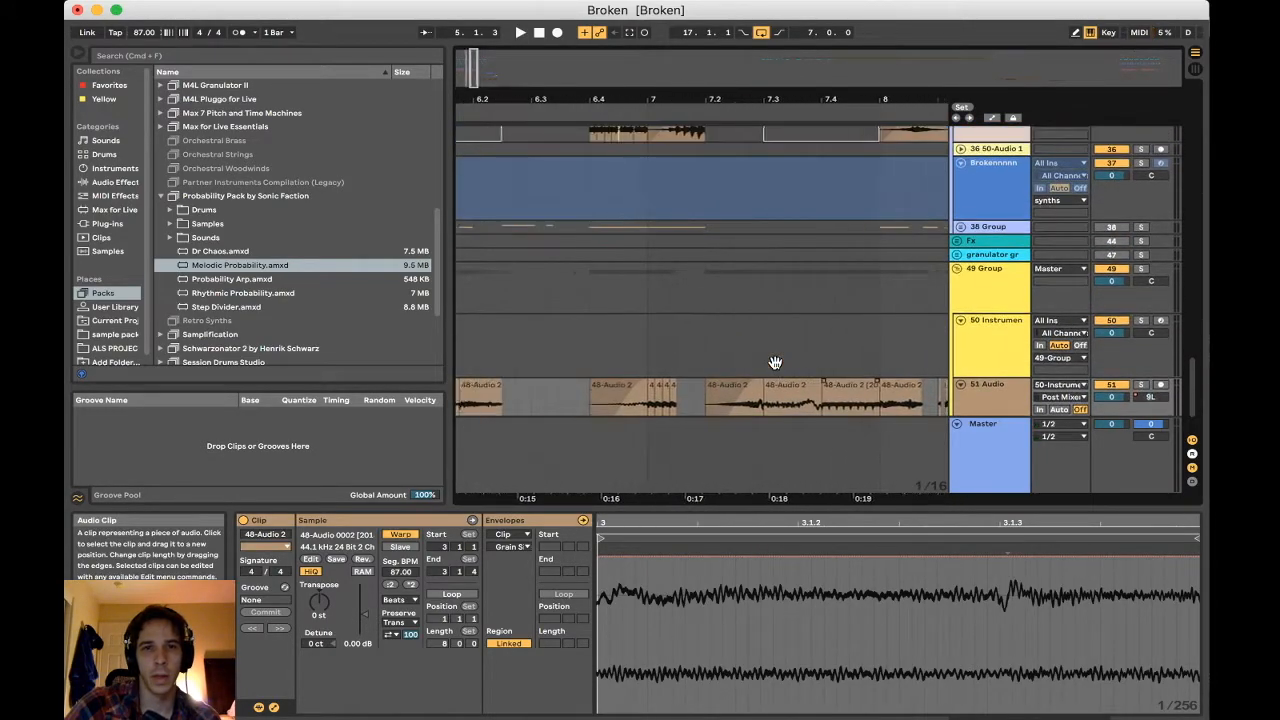
scroll(775, 362, left, 1)
scroll(760, 362, down, 2)
scroll(720, 360, right, 3)
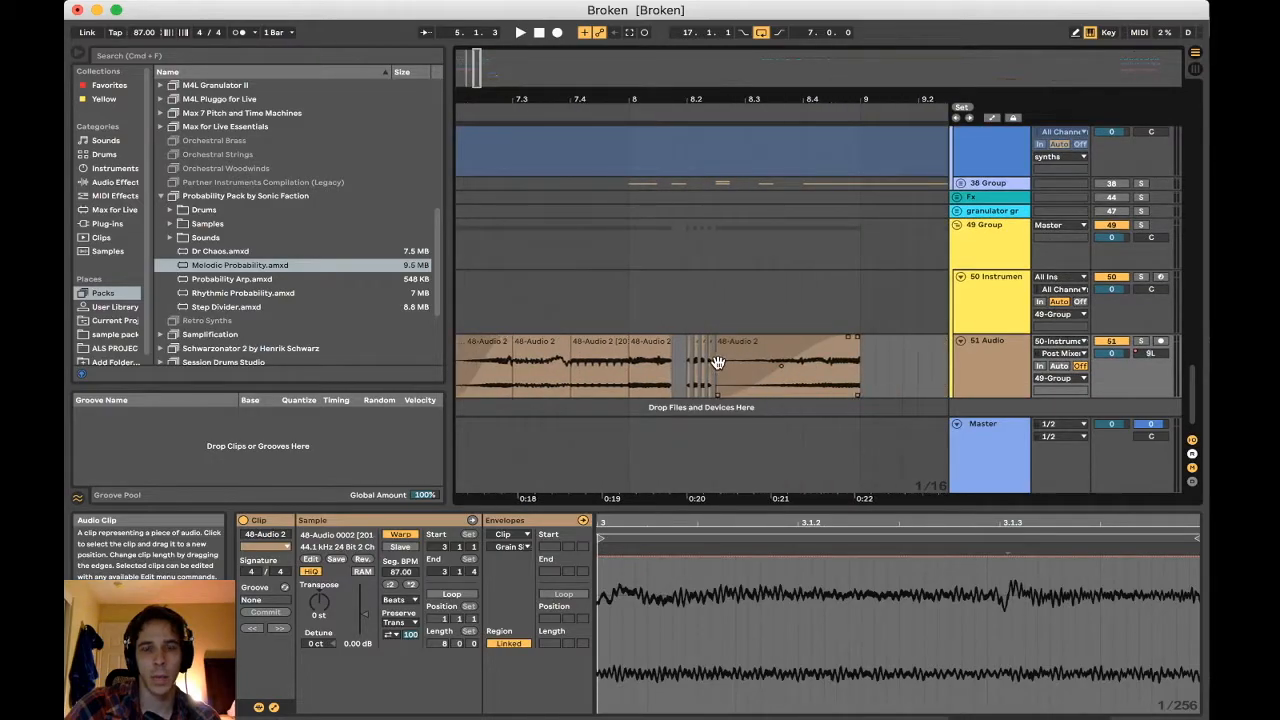
scroll(717, 362, left, 20)
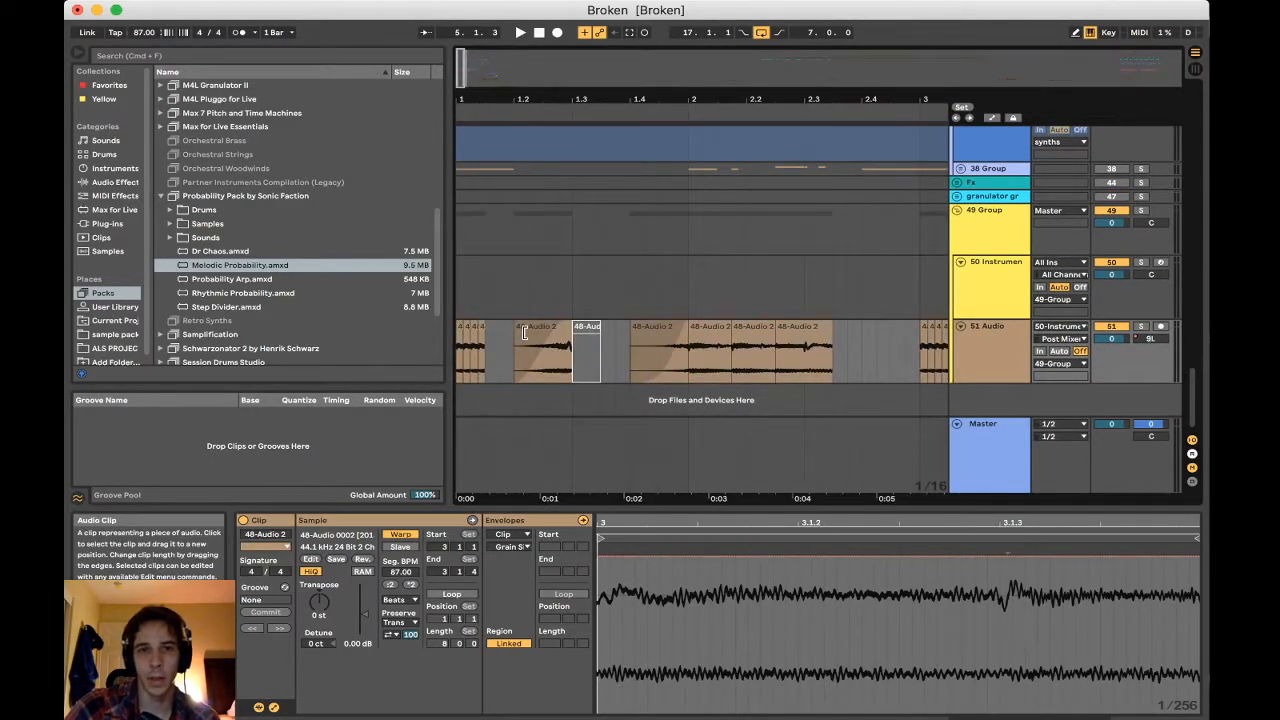
scroll(678, 358, up, 10)
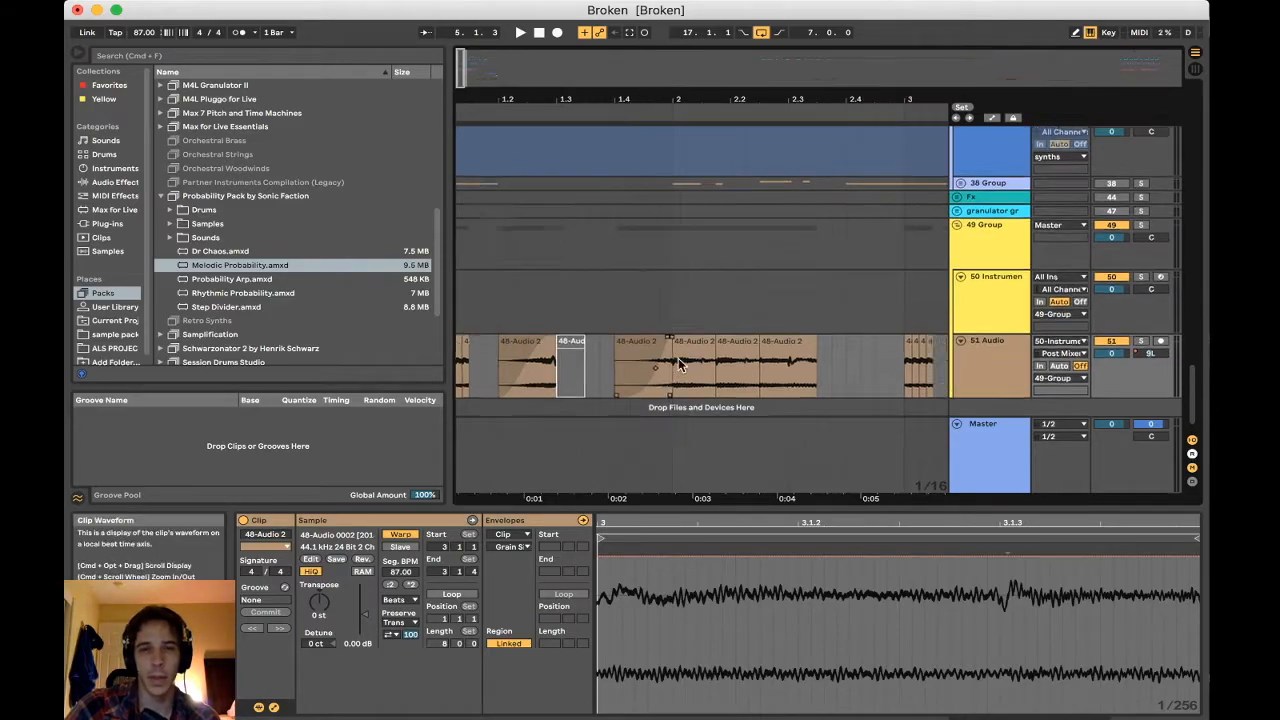
scroll(678, 358, up, 9)
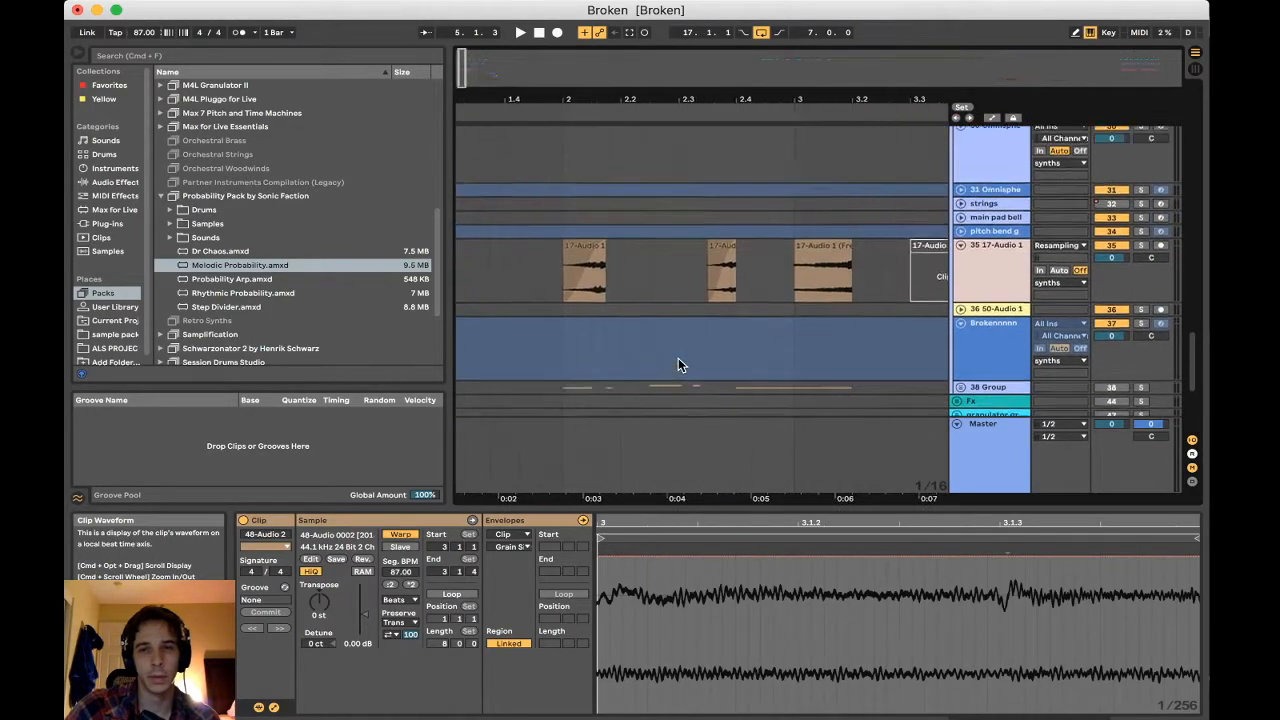
click(606, 108)
drag(605, 100, 527, 100)
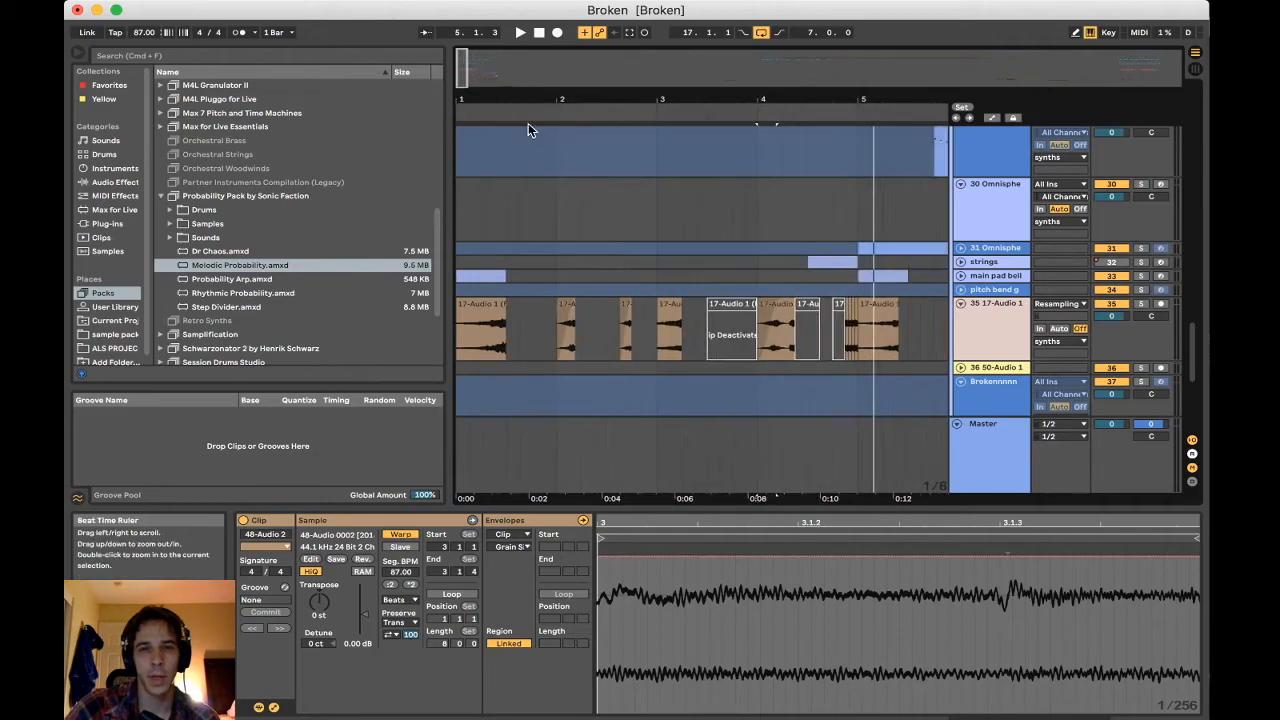
scroll(530, 137, down, 18)
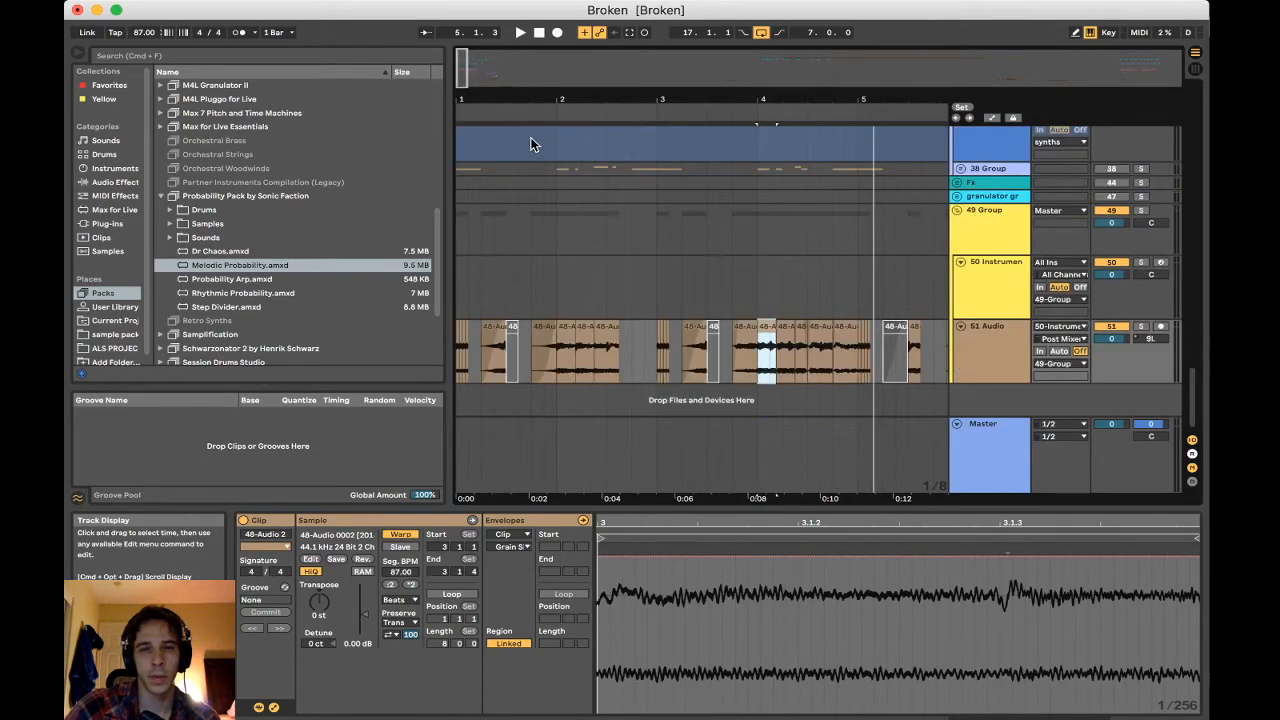
Solo the 51 Audio track again and play its clip at 4.4
click(543, 335)
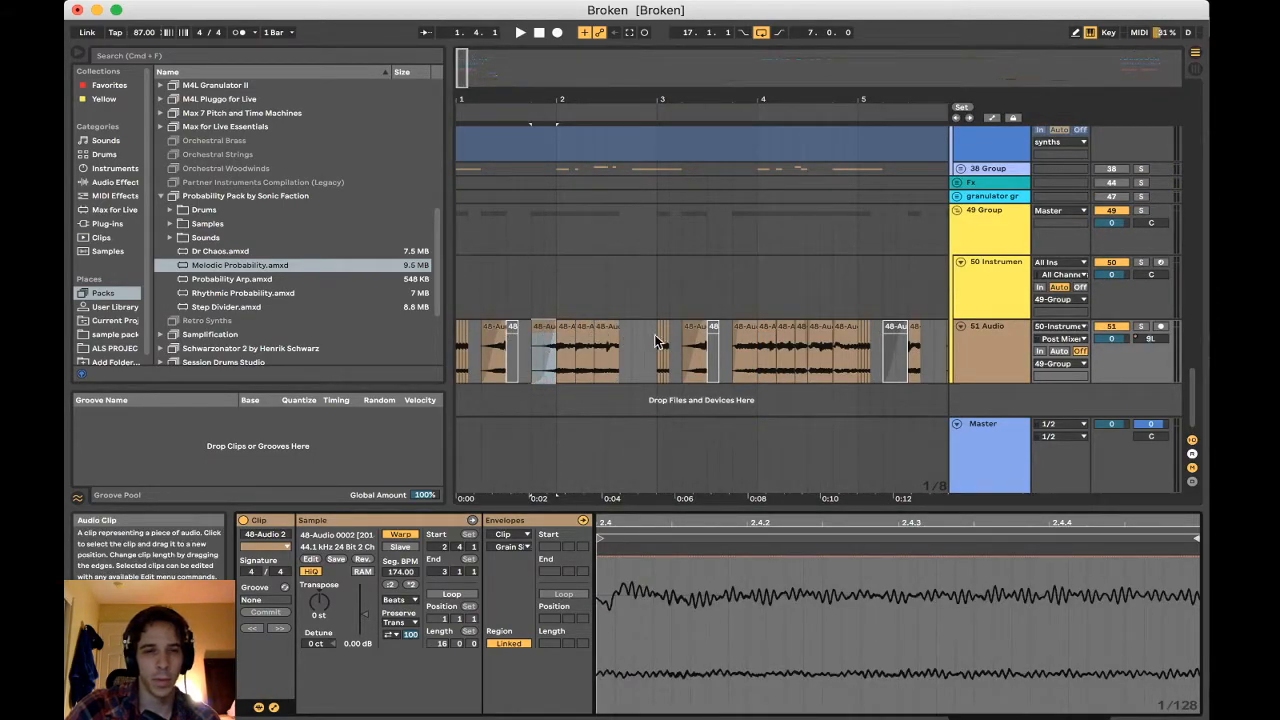
click(689, 337)
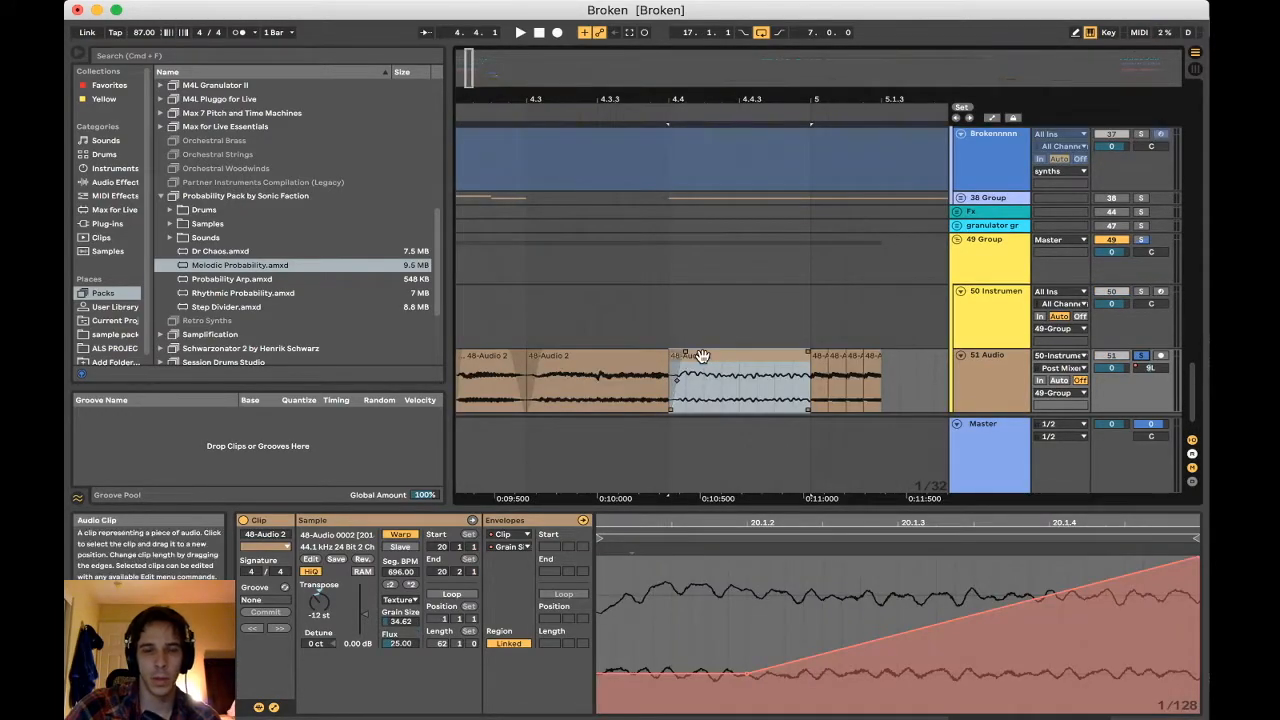
key(space)
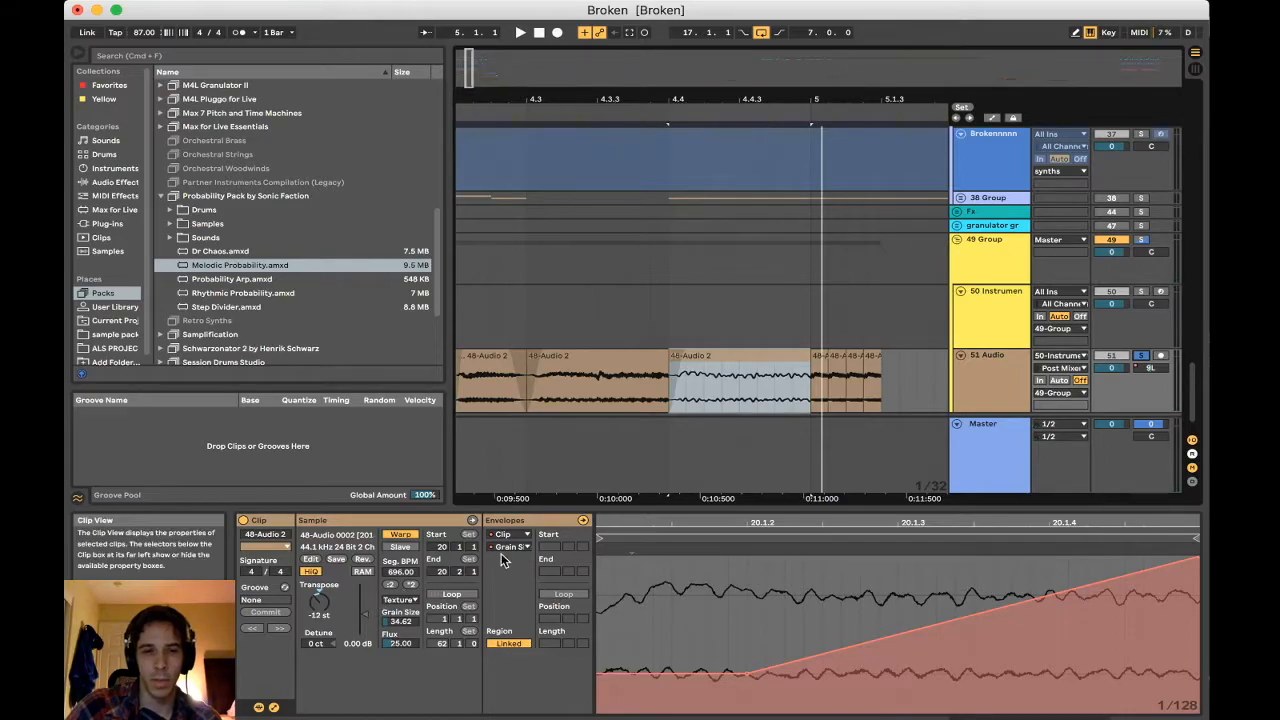
Display the transposition envelope of the clip at 4.4 and play the clip to hear its pitch rise
click(525, 548)
click(523, 568)
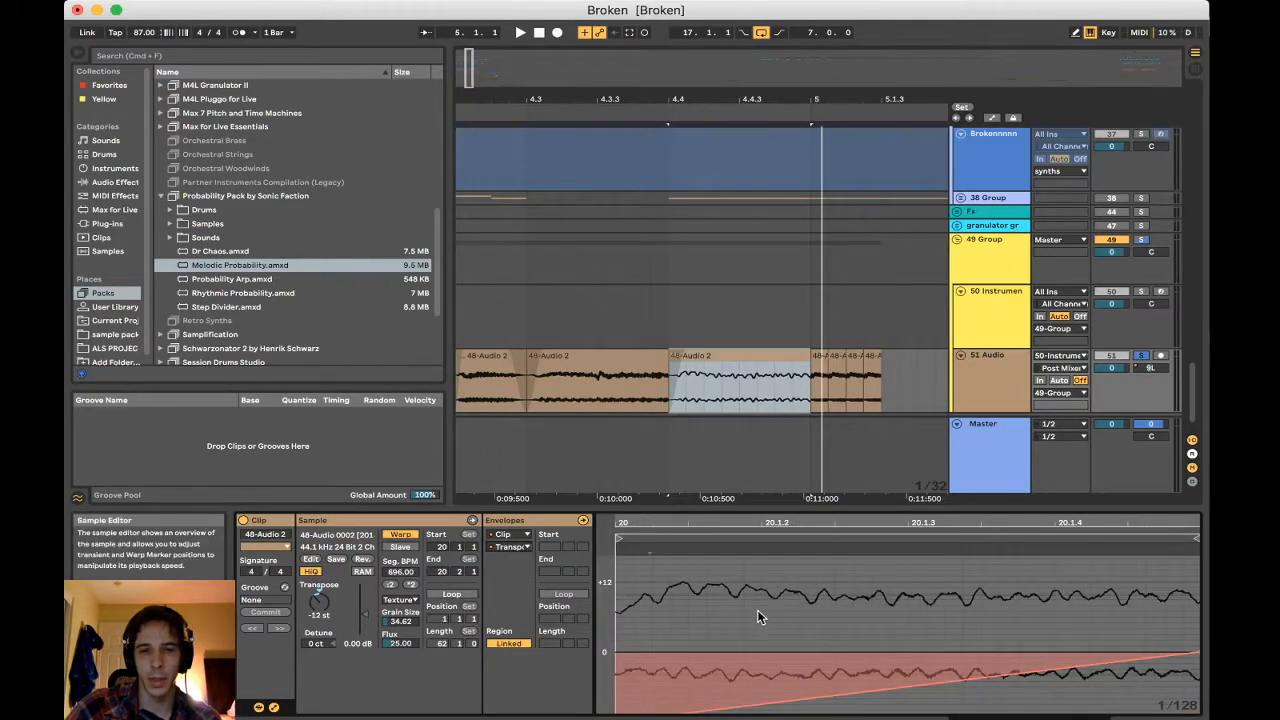
key(space)
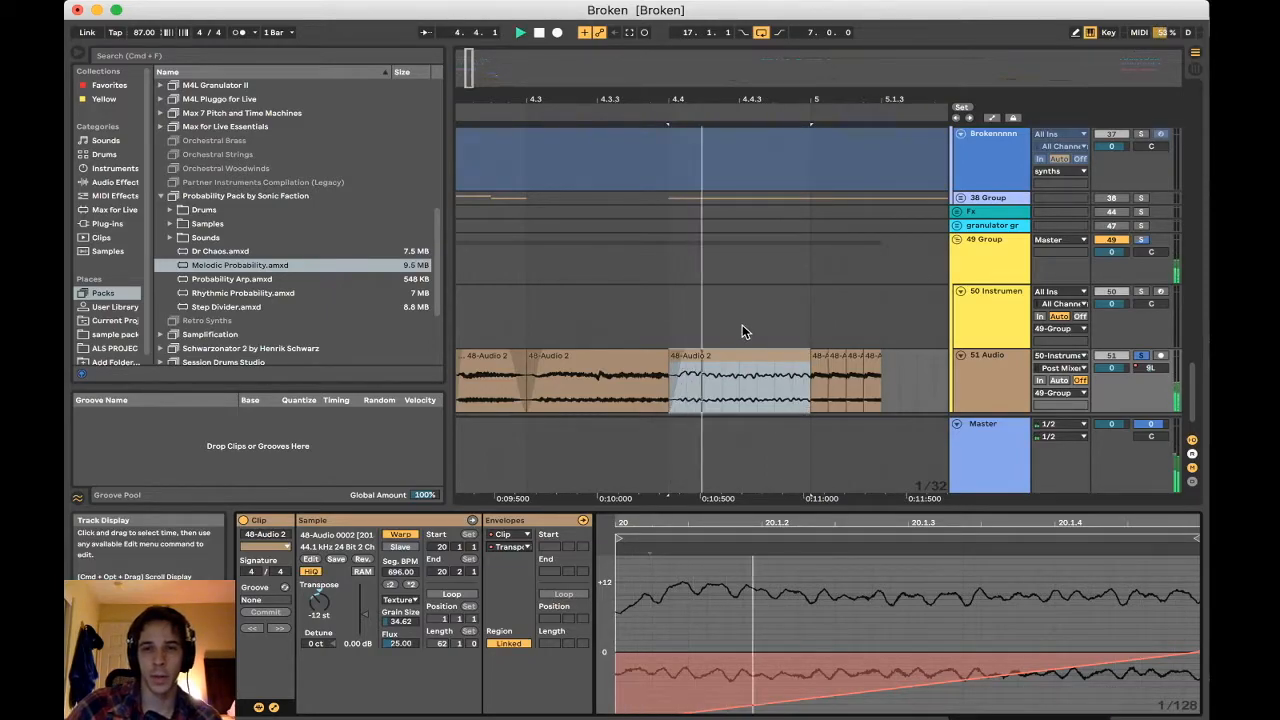
key(space)
Examine the chopped 48-Audio 2 clips along the 51 Audio track from bar 1 to about bar 13
drag(700, 105, 700, 40)
scroll(610, 390, left, 5)
scroll(610, 390, down, 2)
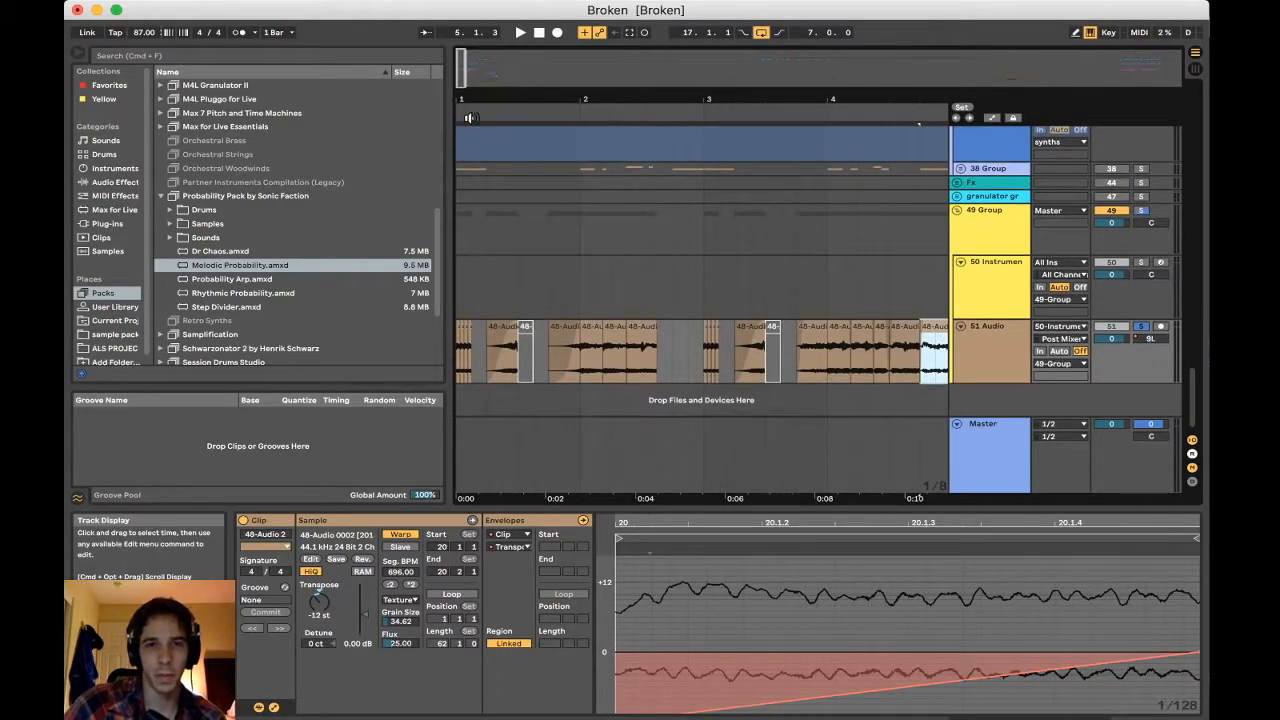
drag(470, 97, 470, 122)
scroll(532, 334, left, 1)
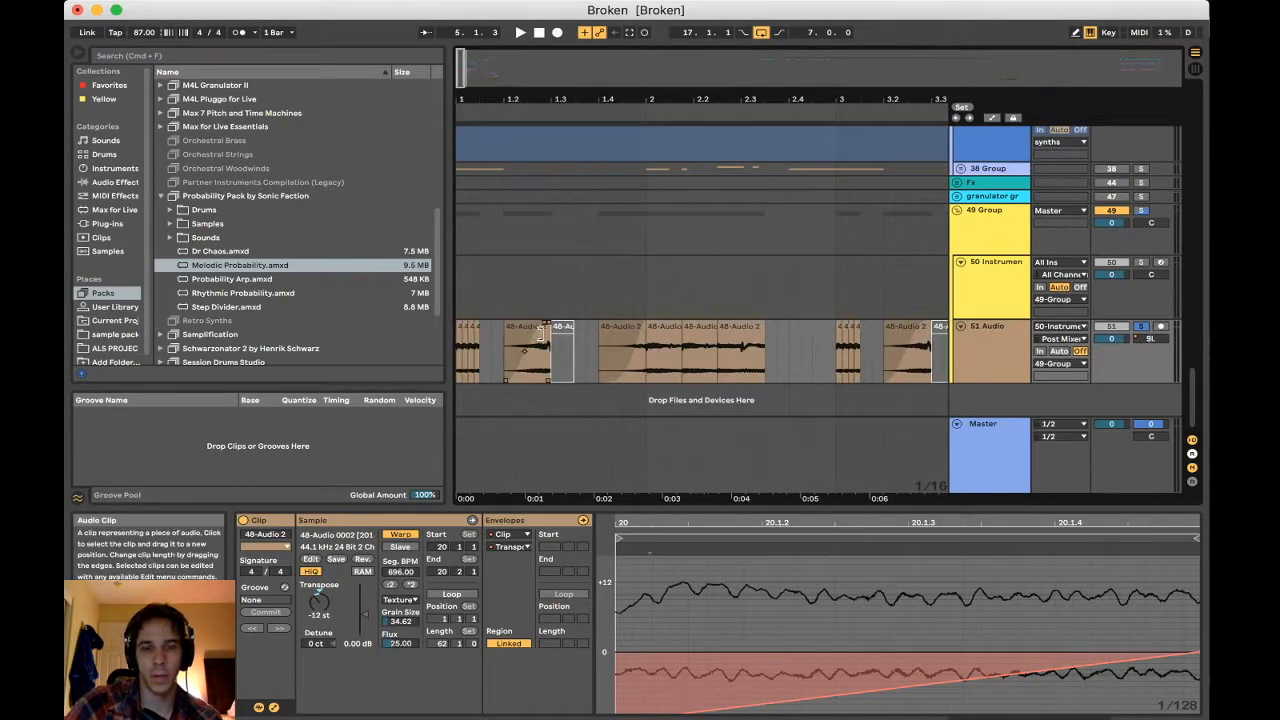
scroll(630, 339, right, 4)
scroll(630, 339, right, 5)
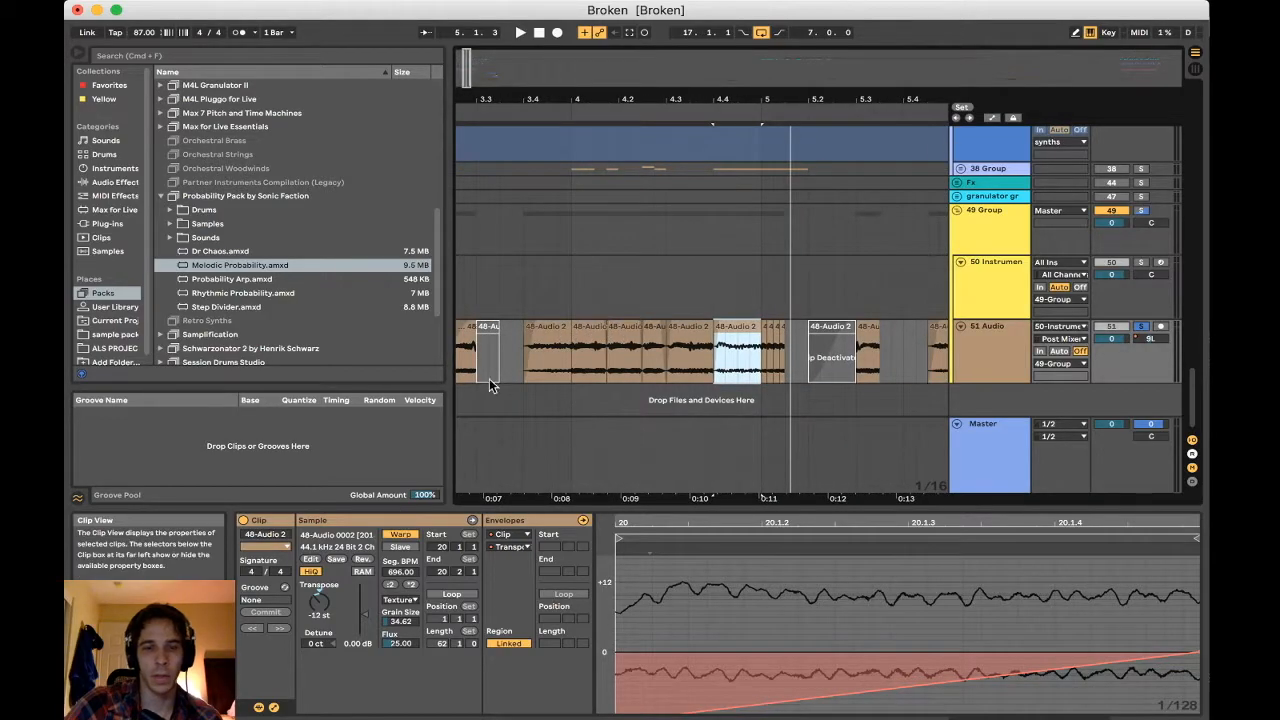
scroll(567, 324, right, 8)
drag(609, 101, 610, 85)
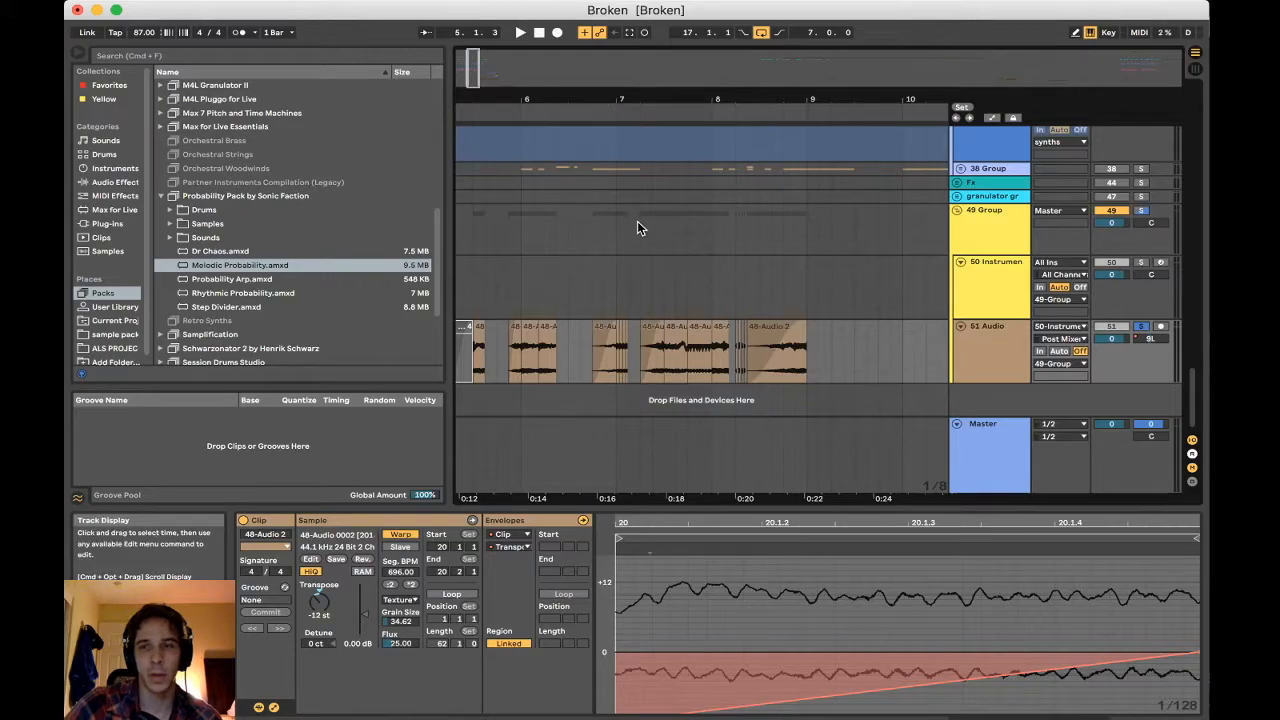
scroll(633, 360, right, 2)
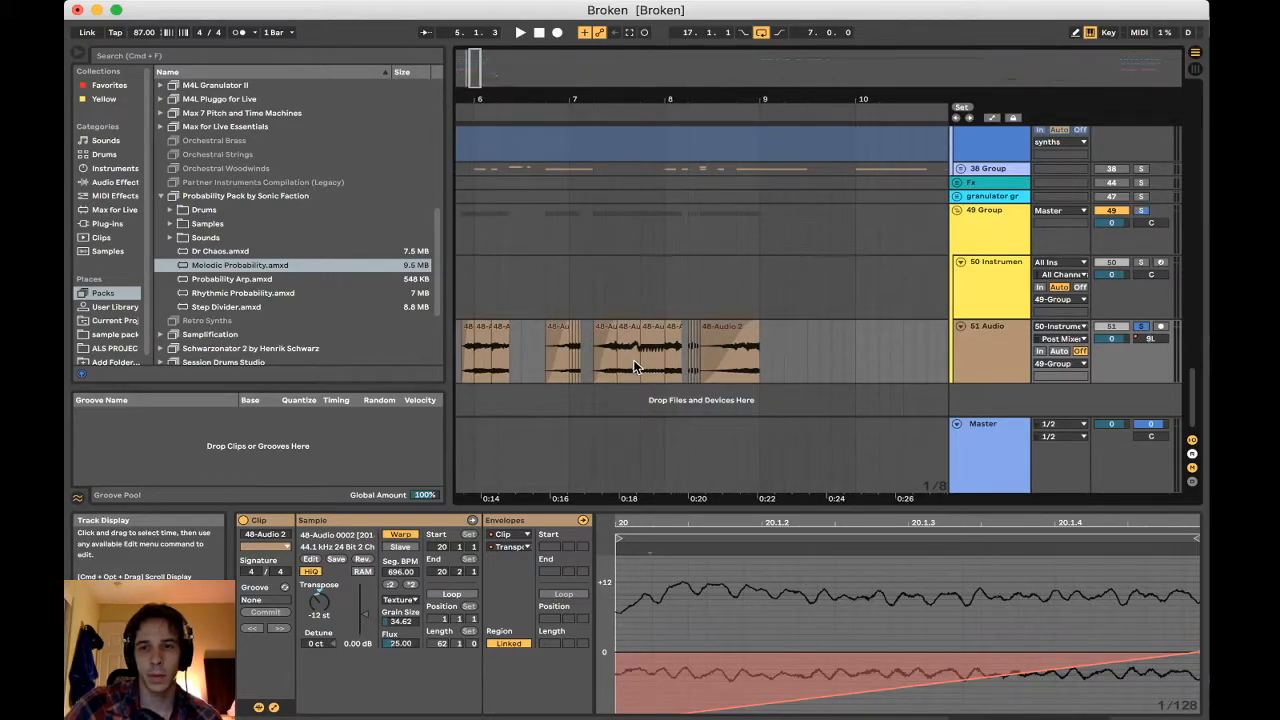
scroll(633, 365, left, 20)
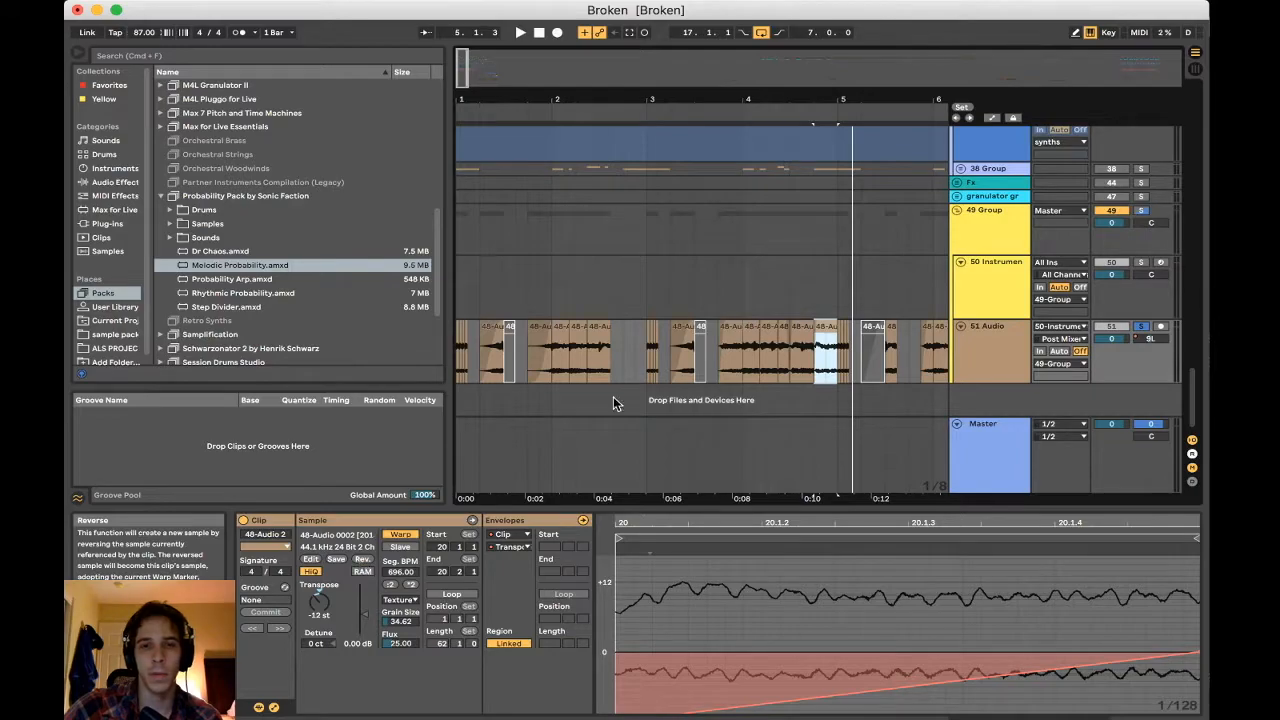
scroll(629, 362, up, 10)
scroll(629, 362, down, 10)
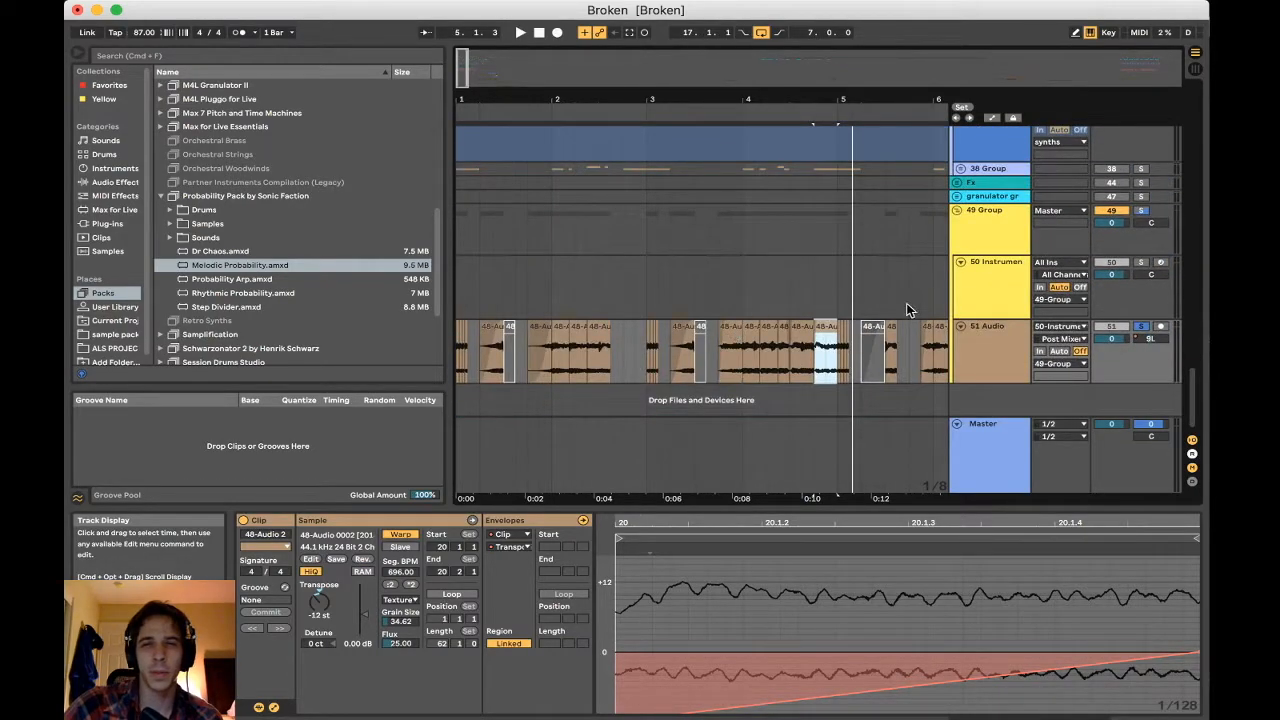
drag(534, 101, 489, 101)
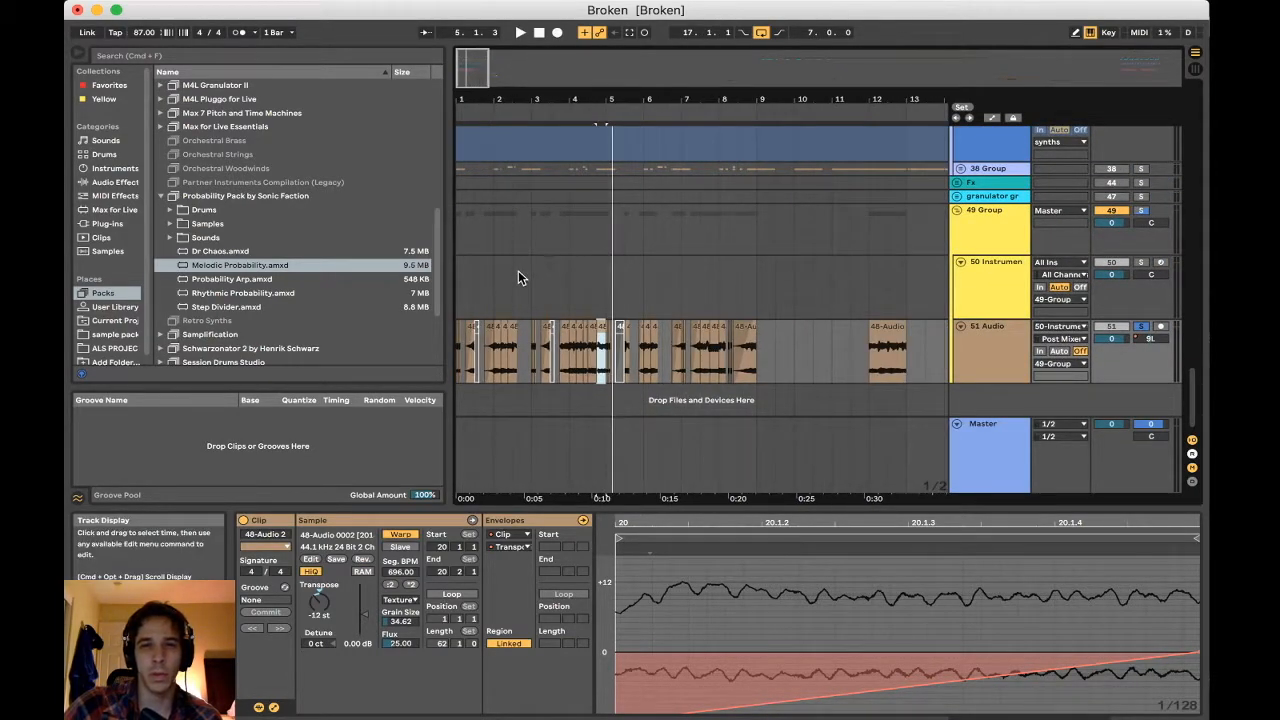
scroll(518, 270, right, 6)
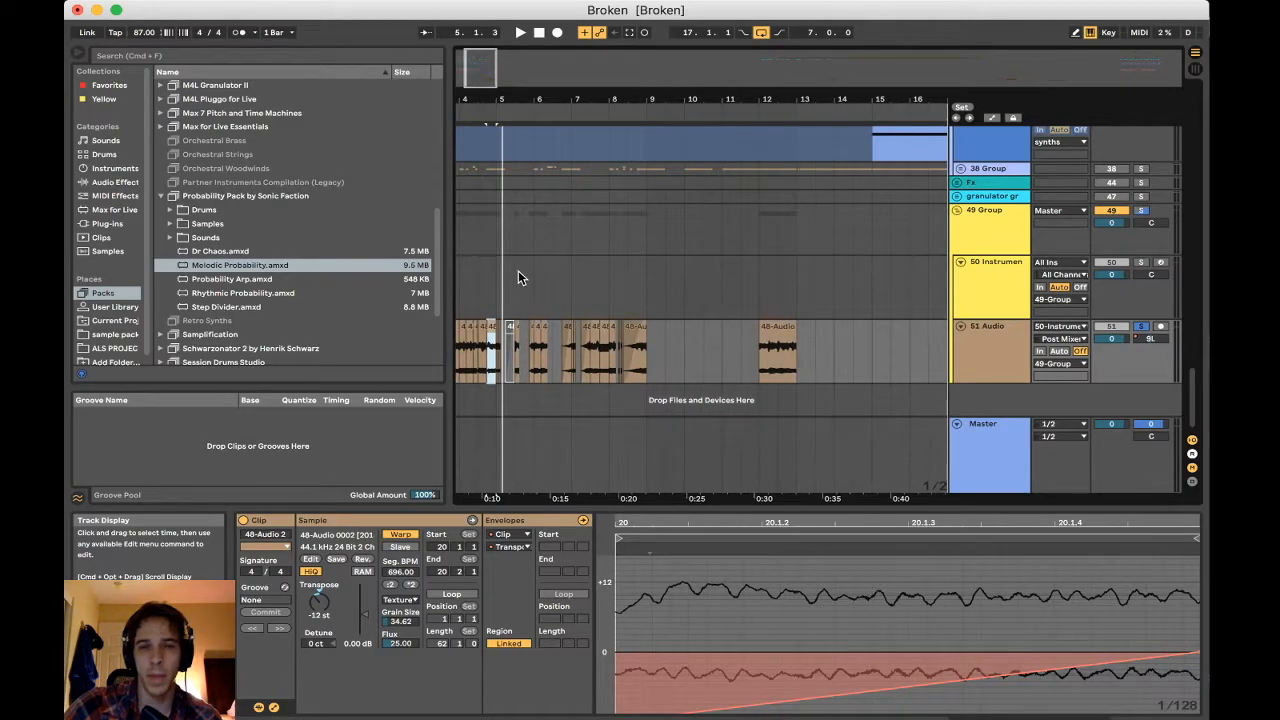
scroll(518, 278, left, 6)
Look over the bass and percussion tracks, and place the playback start at bar 1 on the 12 15-Audio track
scroll(509, 323, up, 8)
scroll(509, 323, up, 10)
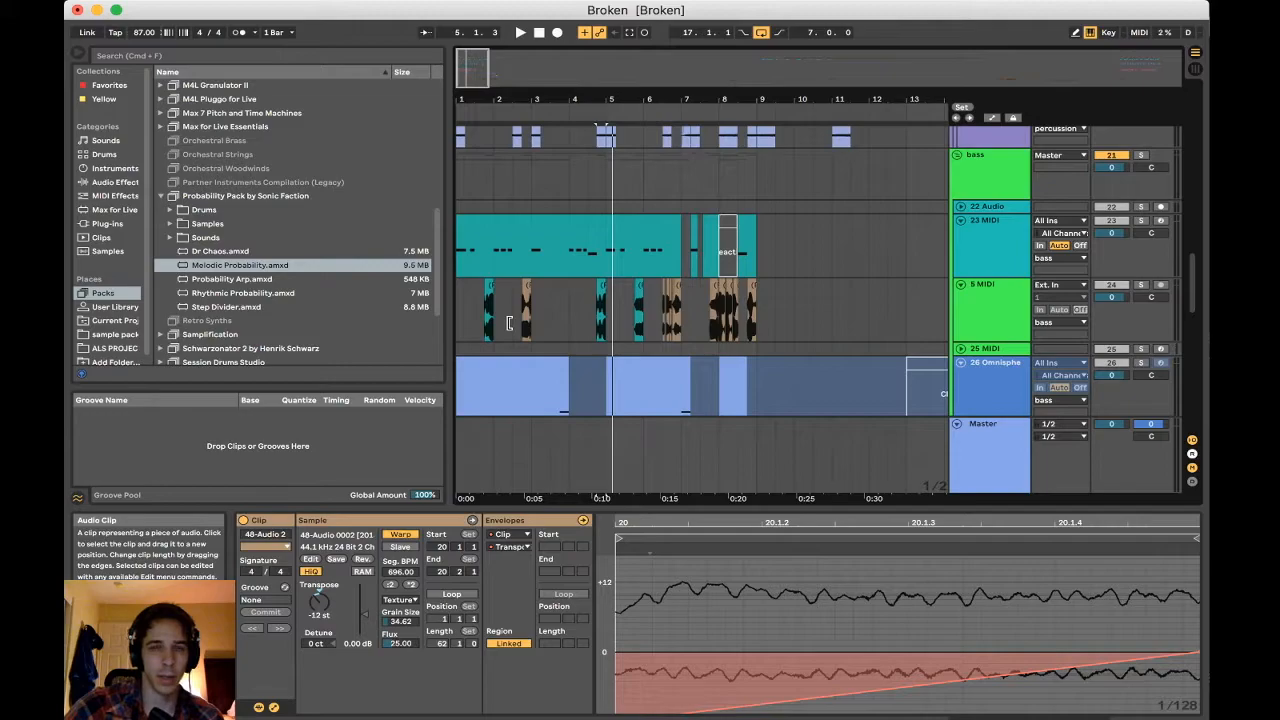
scroll(523, 292, down, 4)
scroll(536, 357, up, 8)
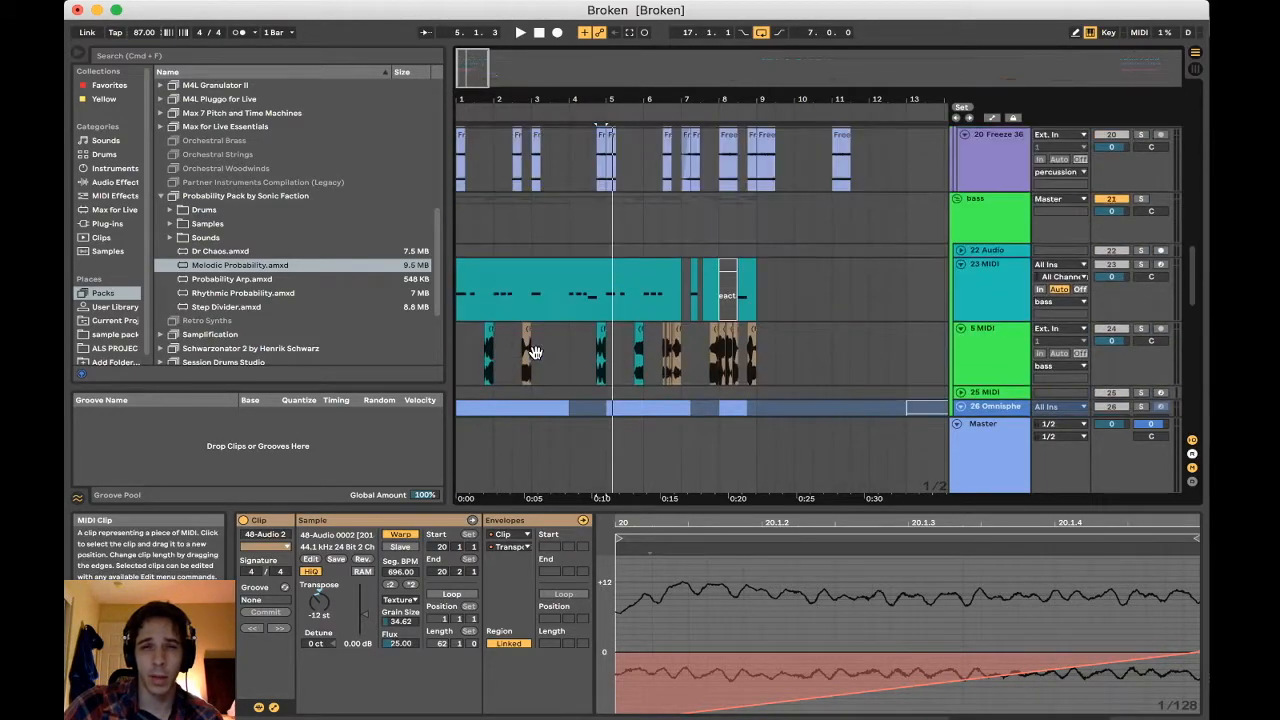
scroll(535, 352, up, 10)
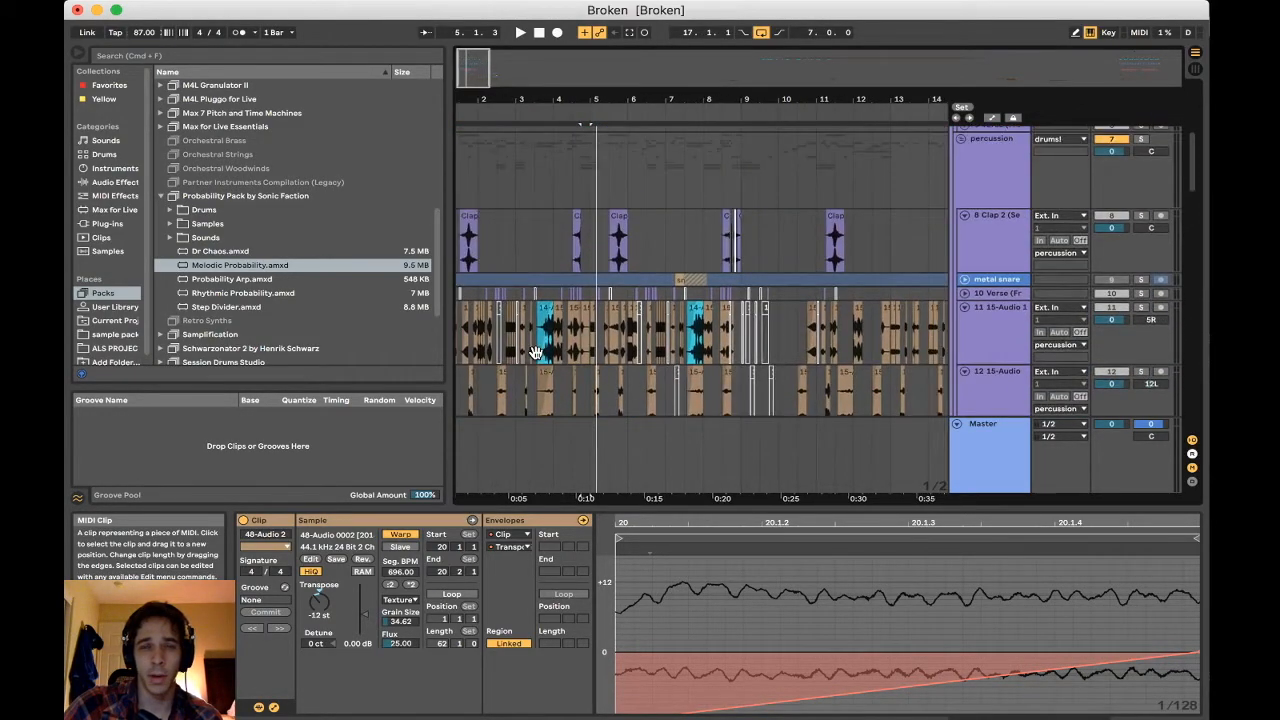
click(458, 397)
scroll(458, 397, down, 8)
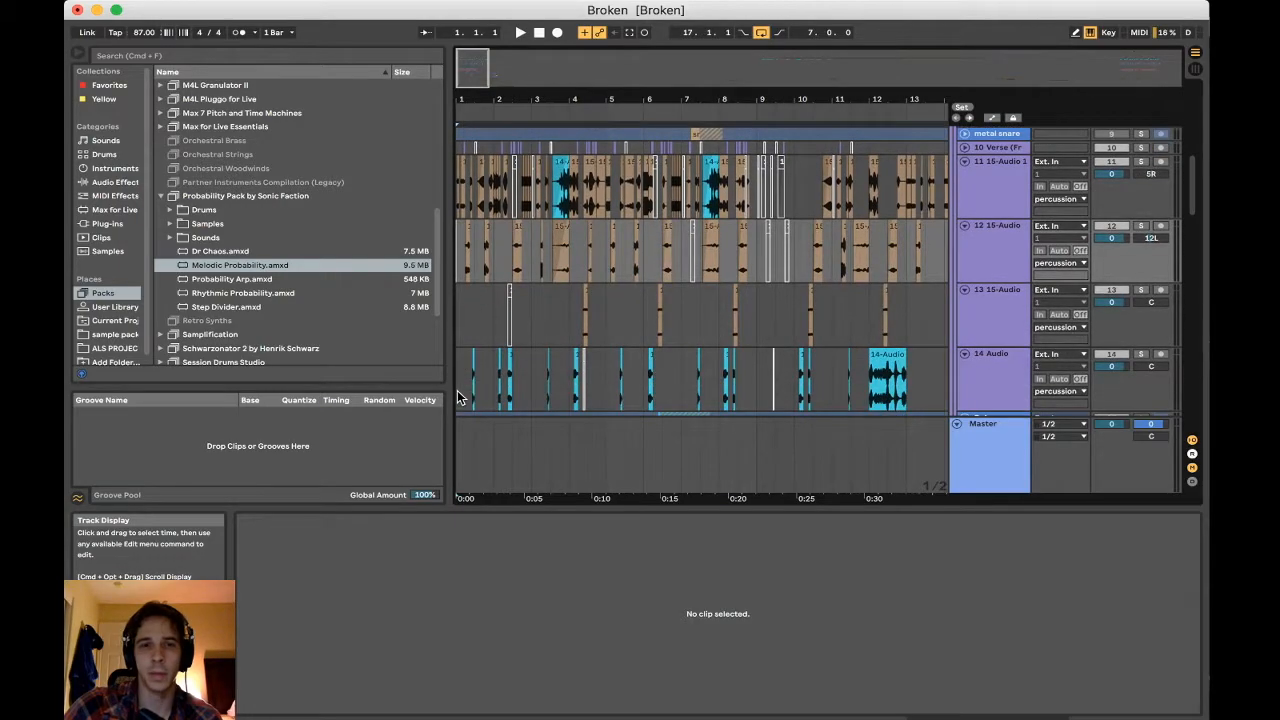
Extend the last clip on the 11 15-Audio 1 track past bar 17 to expose its source recording, and undo the extension
scroll(458, 397, up, 7)
scroll(722, 326, right, 10)
scroll(722, 326, down, 1)
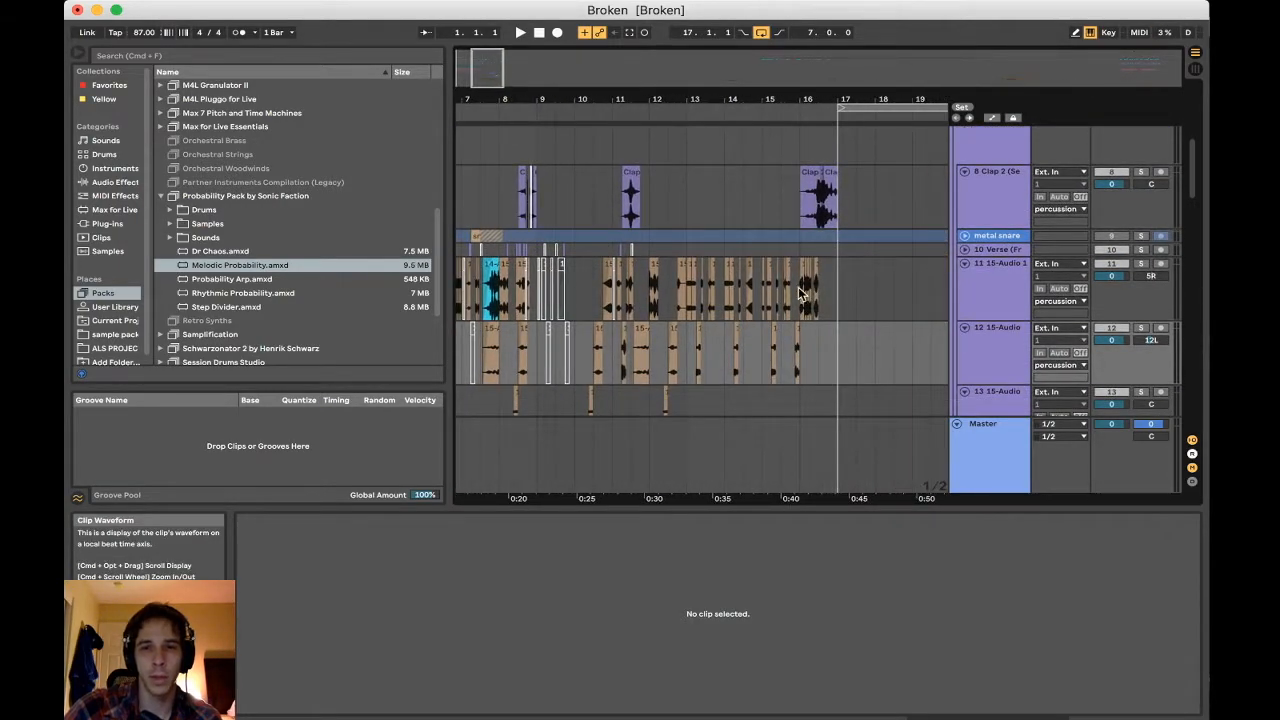
click(815, 283)
drag(822, 99, 948, 279)
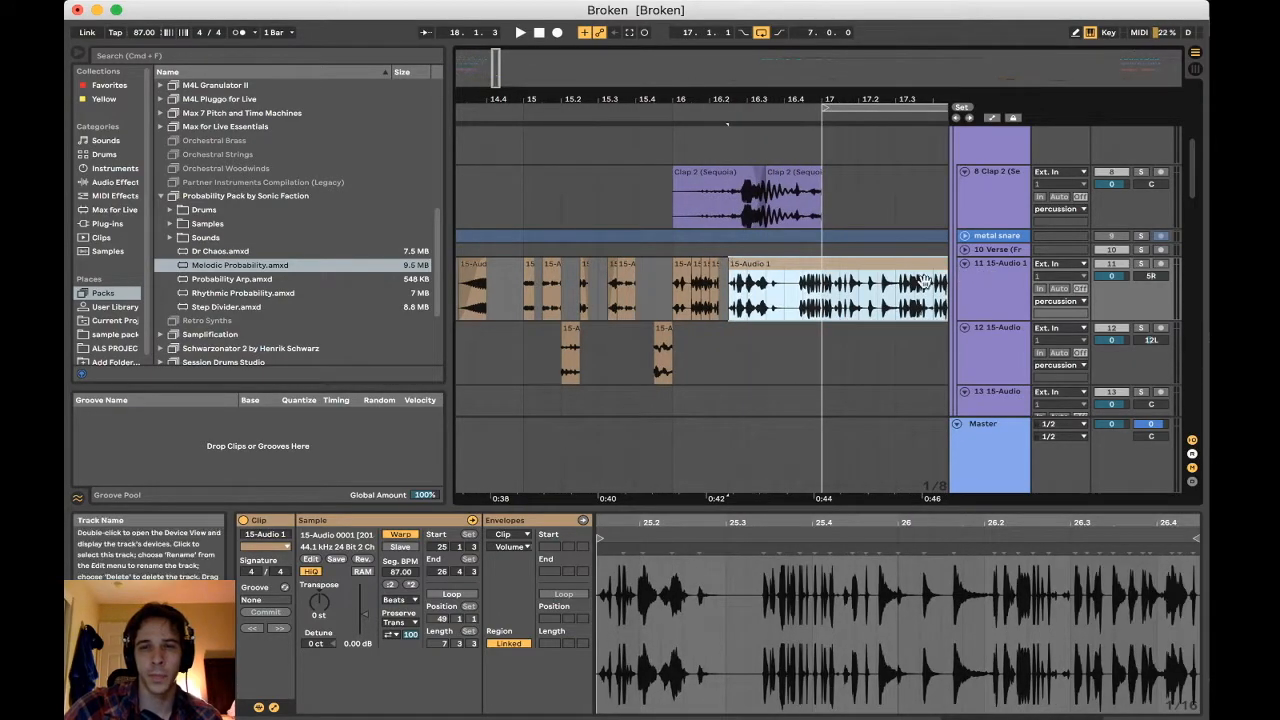
scroll(777, 295, right, 5)
key(super+z)
scroll(777, 295, left, 15)
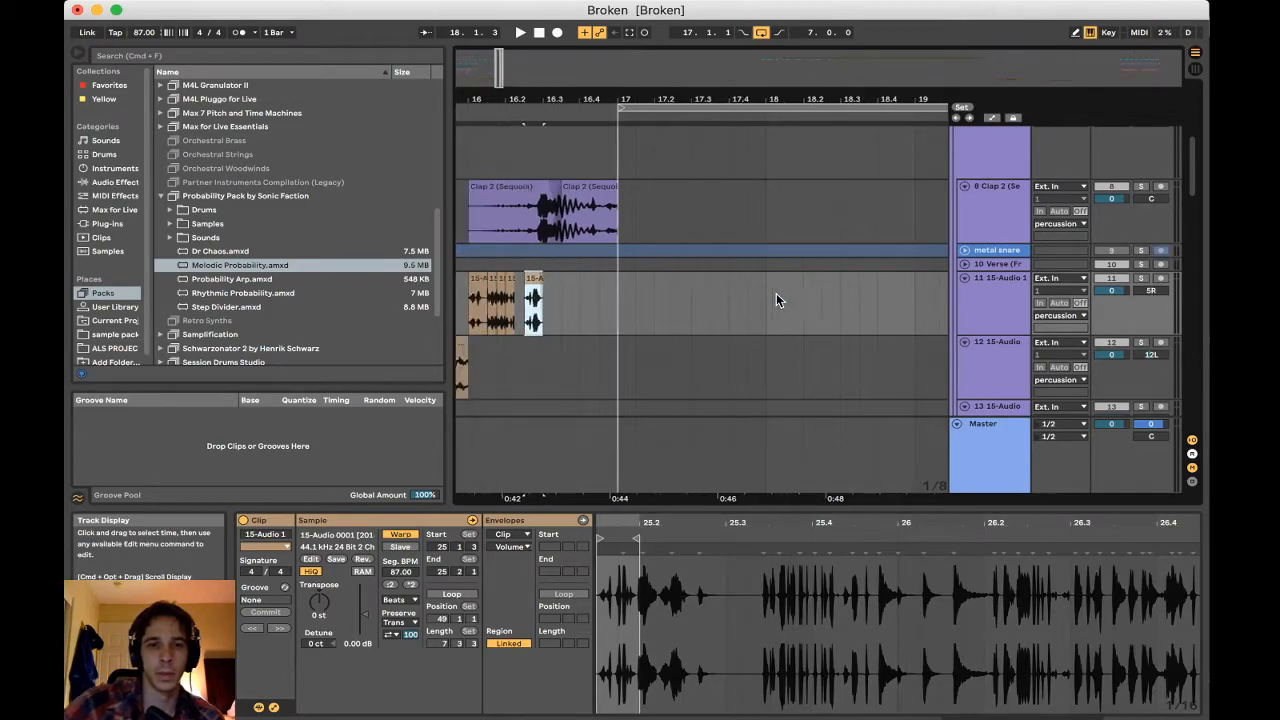
Lengthen the frozen clip at 4.4 on the 5 MIDI bass track to 5.4 to expose its recording, and undo the change
scroll(777, 295, down, 15)
scroll(776, 293, up, 6)
scroll(776, 293, left, 15)
scroll(776, 293, down, 4)
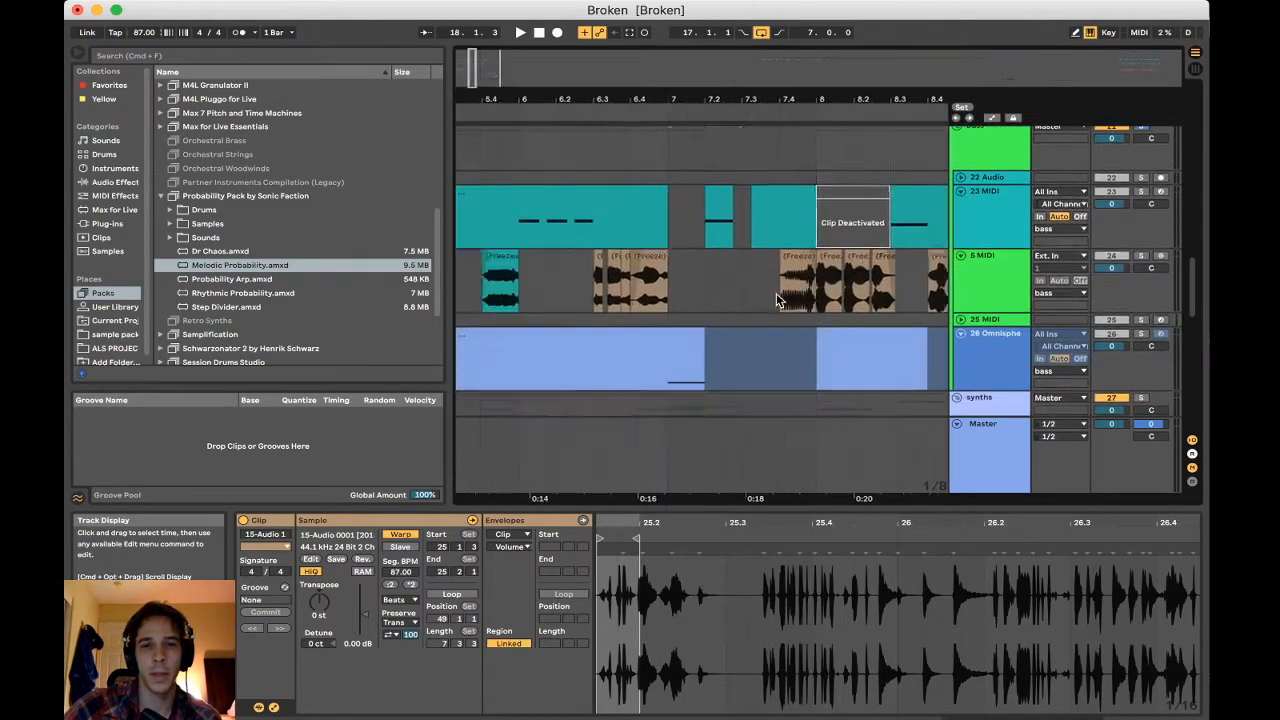
click(772, 256)
drag(785, 258, 889, 270)
key(super+z)
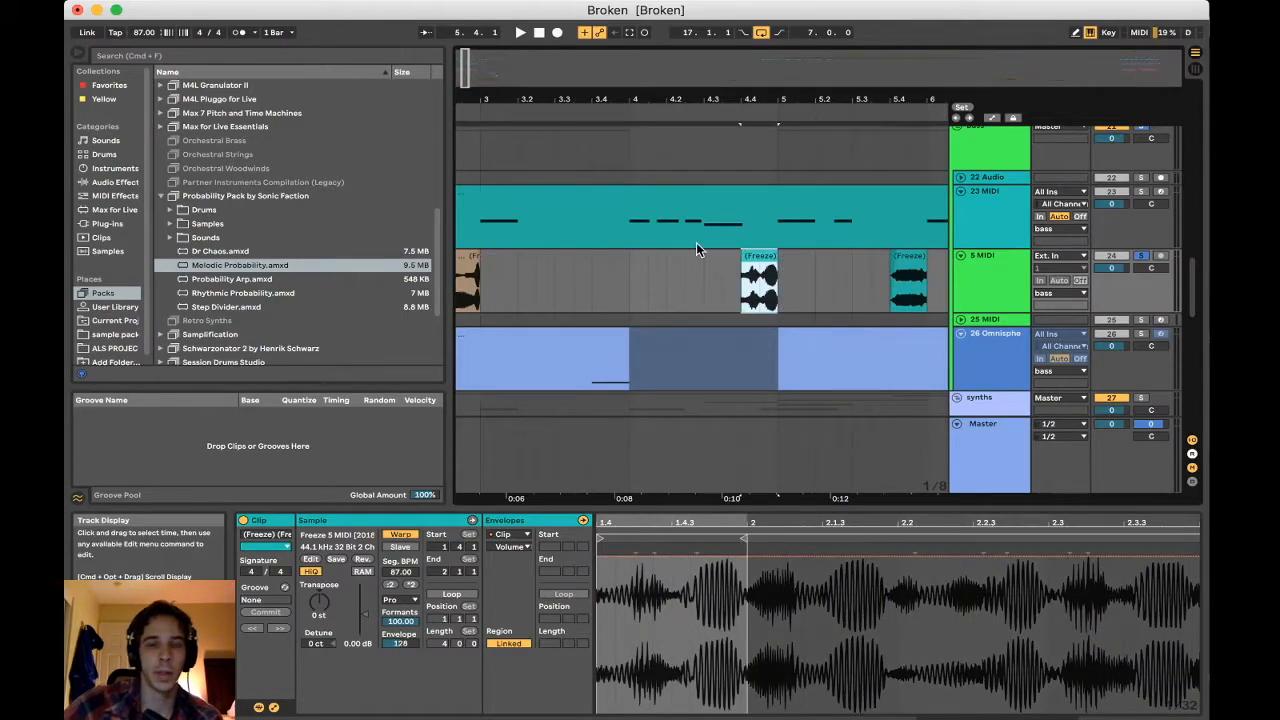
Return the playback start to bar 1 and examine the chopped clips on the bass and percussion tracks
scroll(696, 249, left, 5)
drag(637, 103, 512, 98)
scroll(549, 277, down, 3)
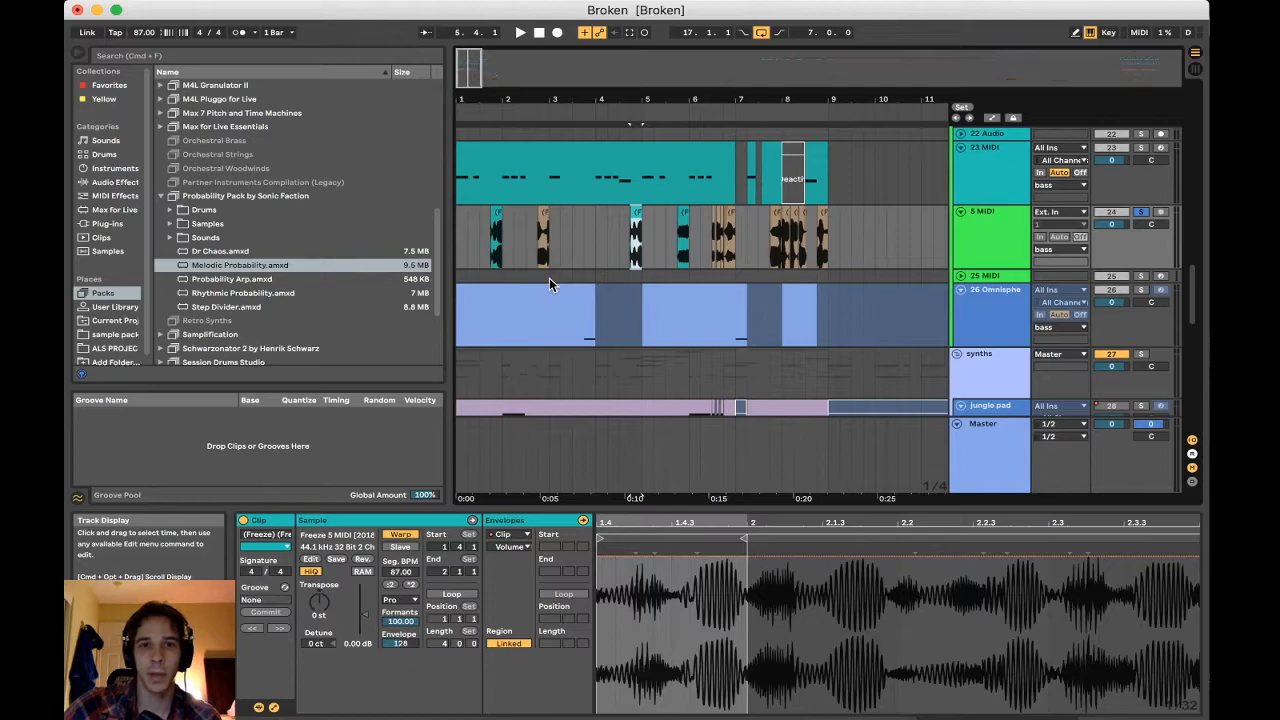
click(459, 234)
scroll(459, 234, up, 10)
scroll(459, 234, down, 5)
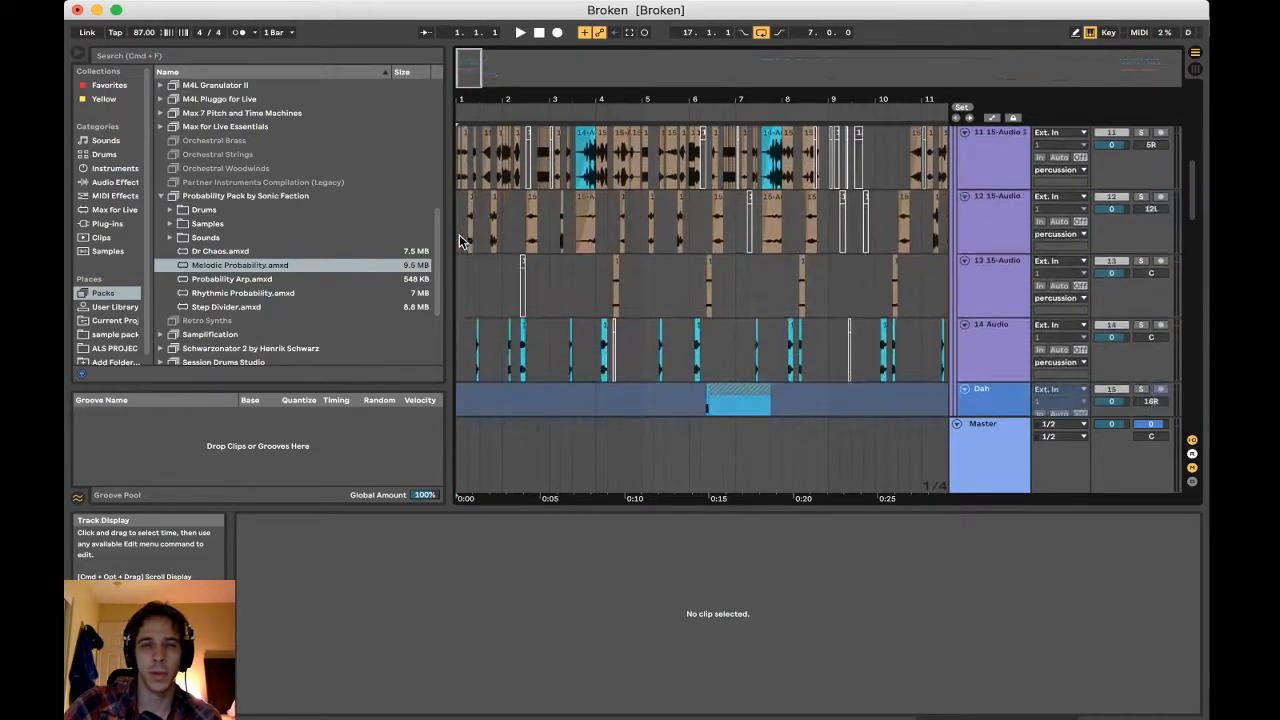
scroll(723, 286, down, 4)
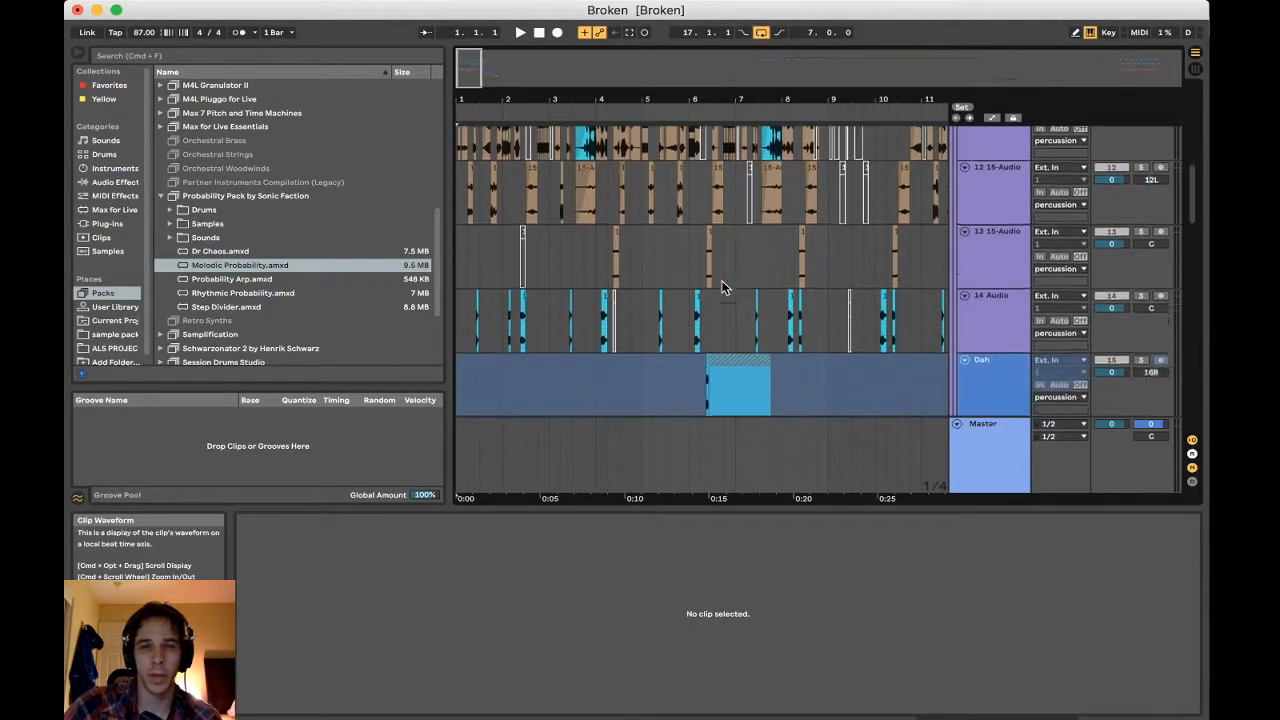
scroll(723, 286, up, 10)
scroll(723, 286, up, 3)
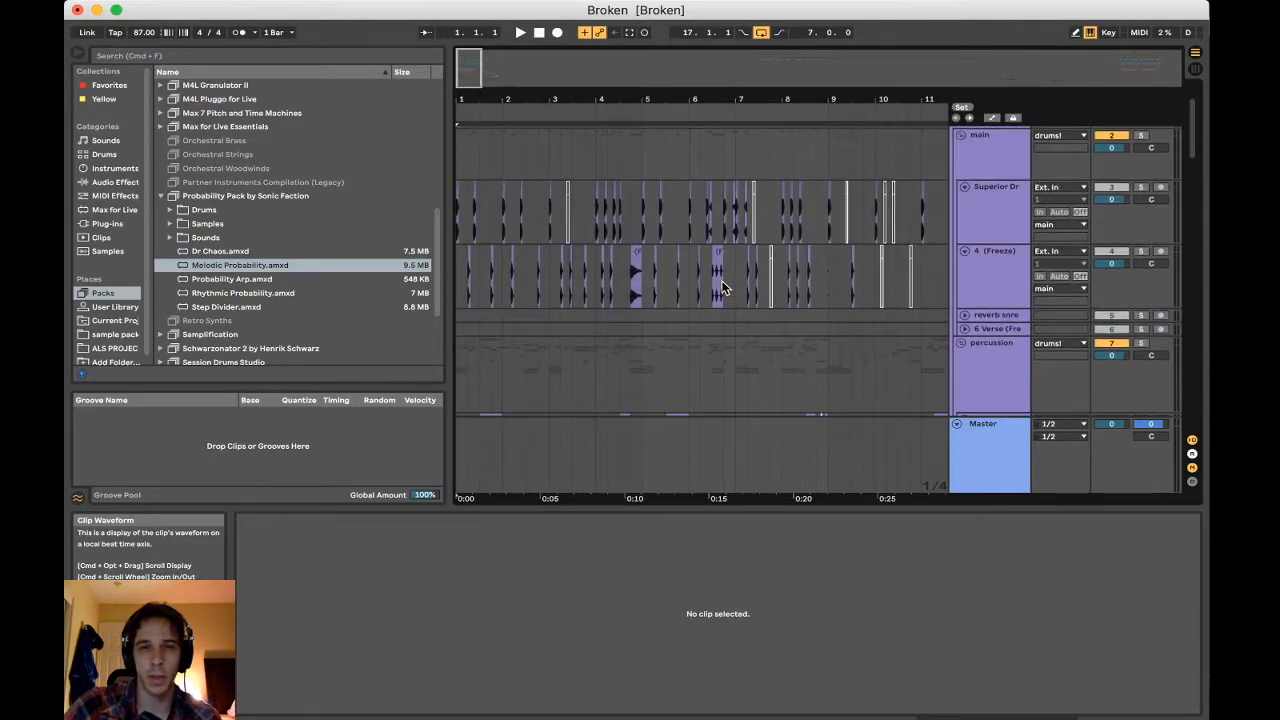
Solo the main drum group and play it from bar 1 to about bar 3
scroll(695, 313, up, 3)
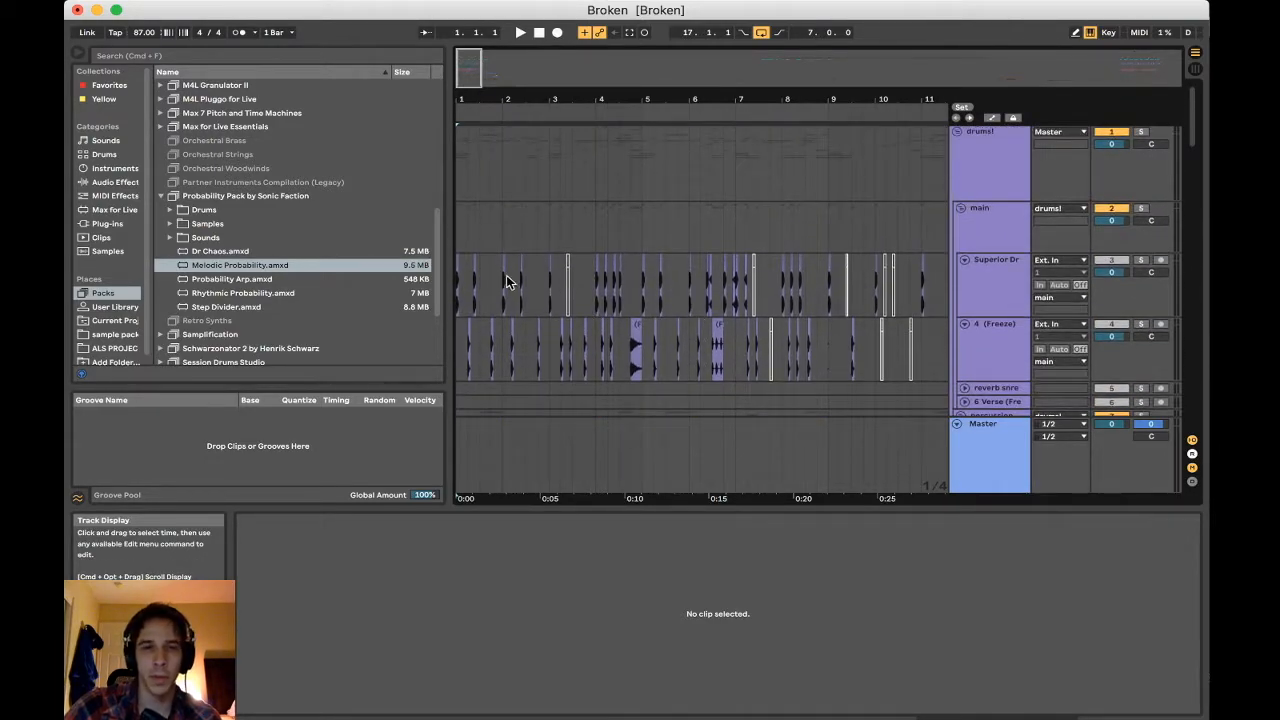
click(1142, 207)
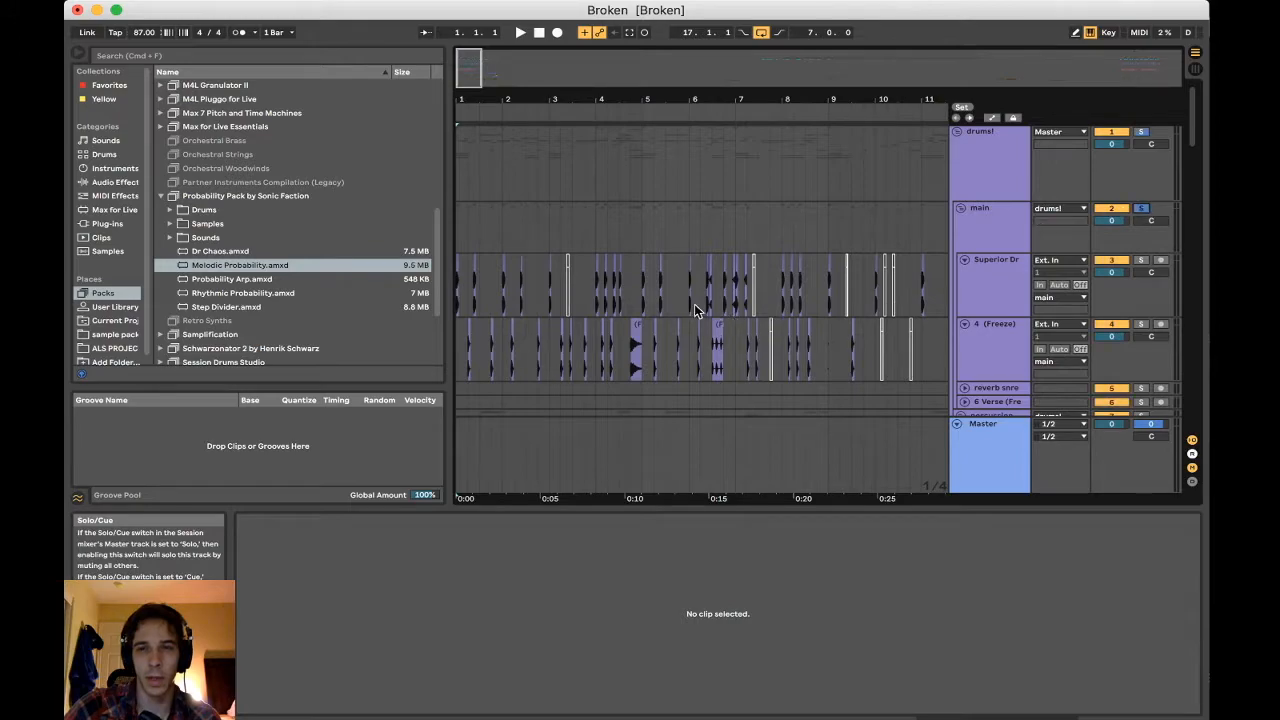
key(space)
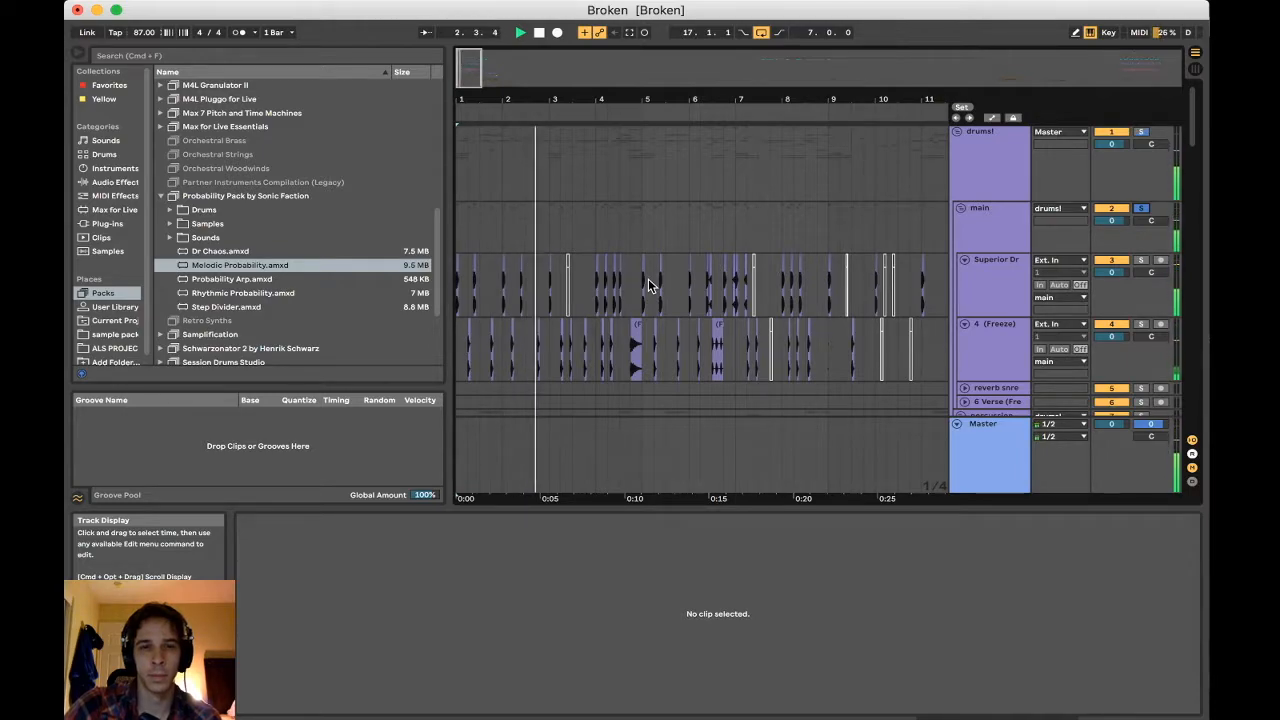
key(space)
Solo the percussion group and play it from the opening bars
scroll(495, 204, down, 5)
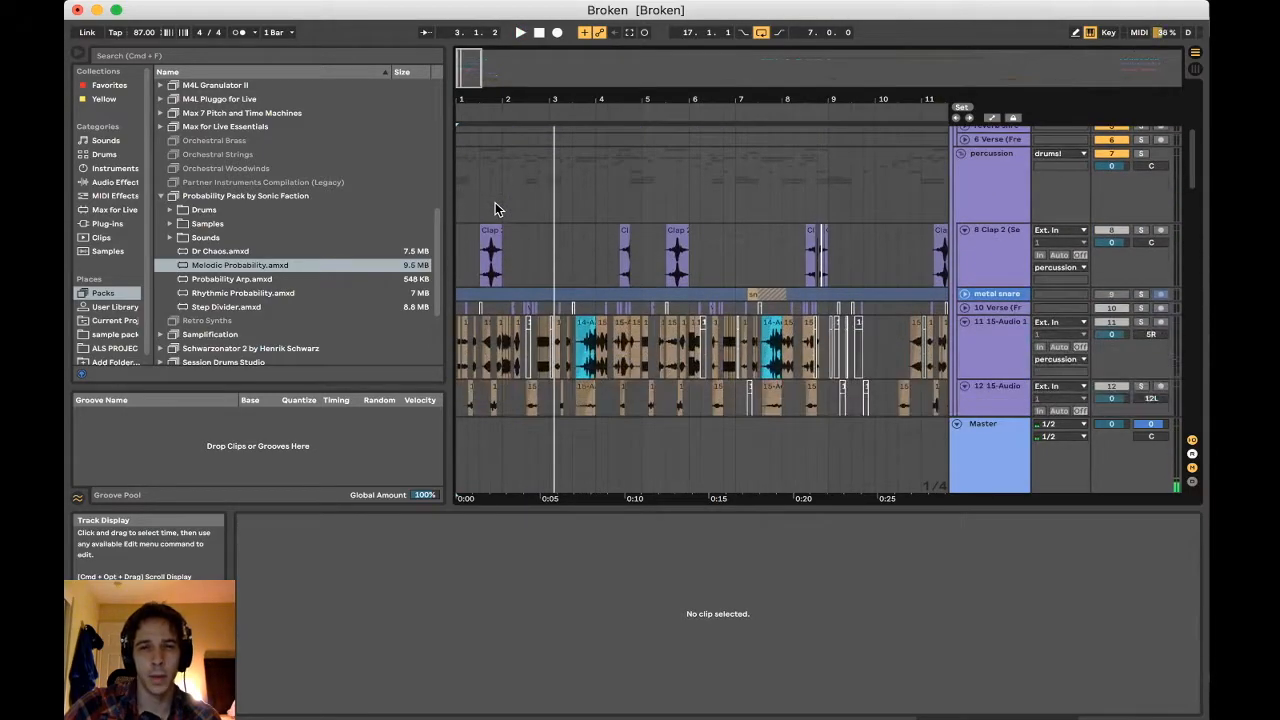
scroll(495, 204, down, 5)
scroll(806, 223, up, 6)
click(1141, 213)
key(space)
scroll(555, 245, down, 3)
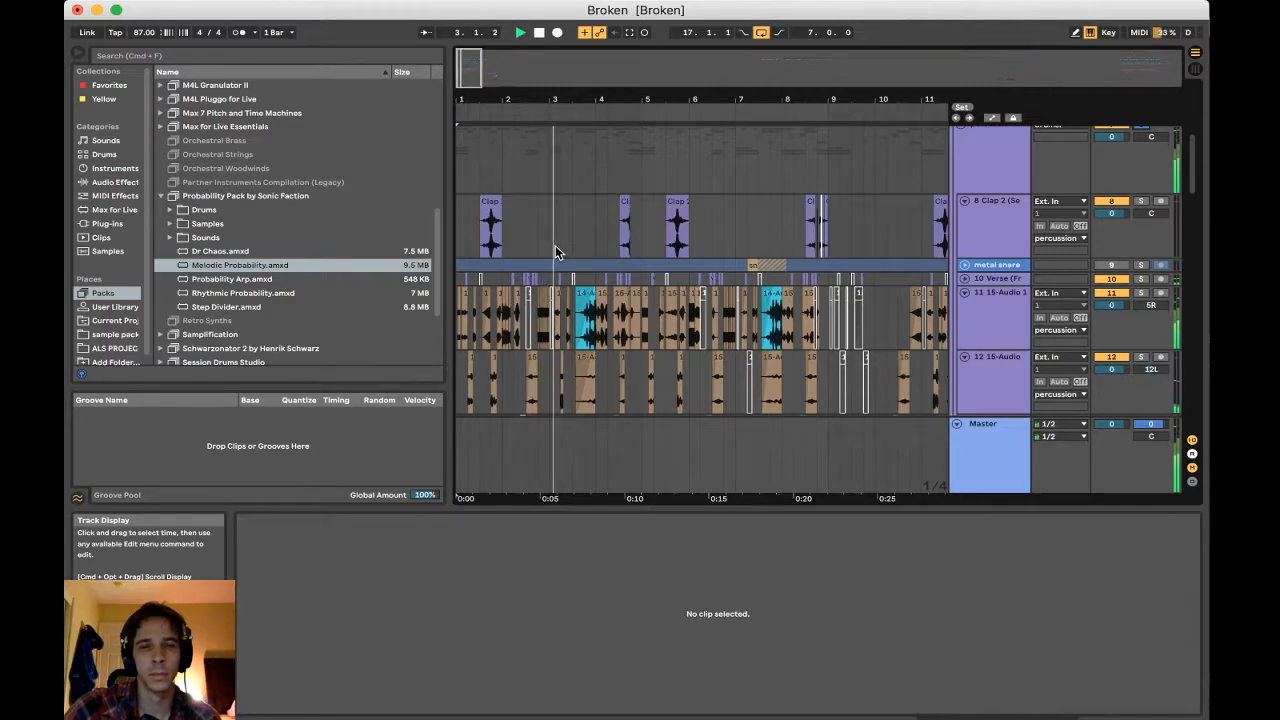
Examine the chopped clips on the percussion group's tracks, from 8 Clap 2 down to Dah
scroll(555, 245, down, 1)
scroll(557, 251, down, 2)
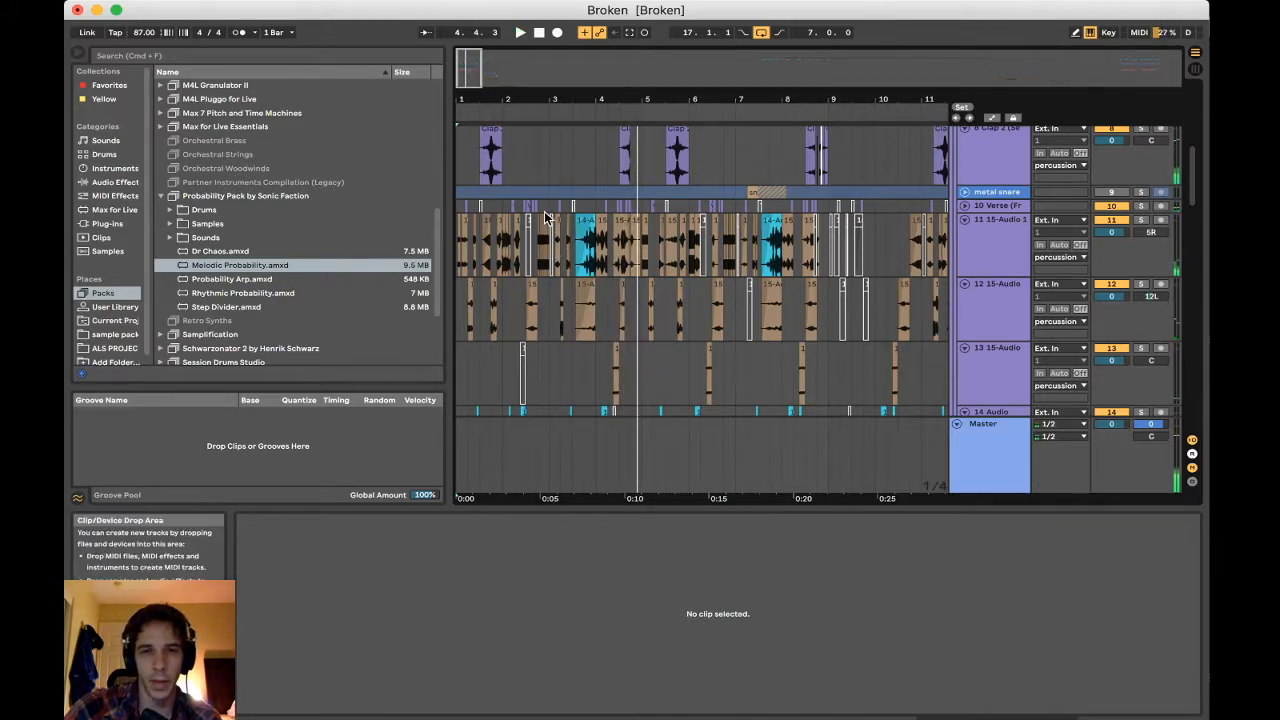
scroll(547, 218, down, 2)
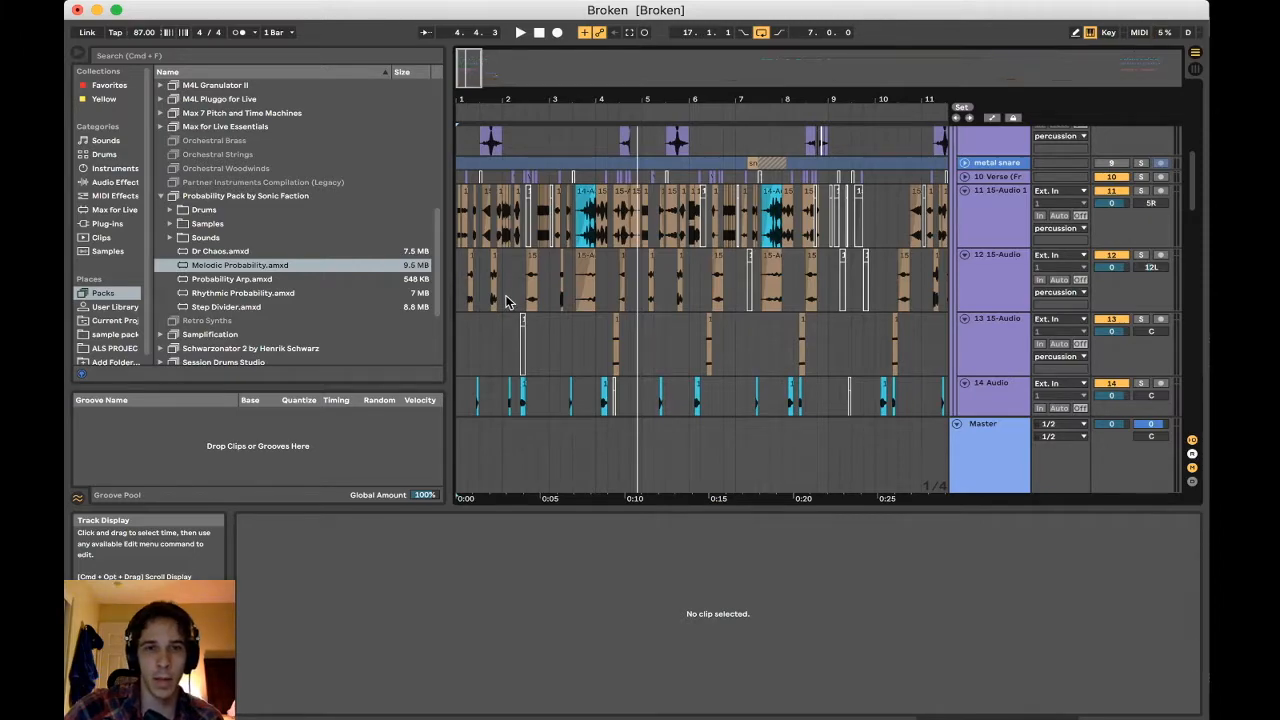
scroll(505, 302, up, 3)
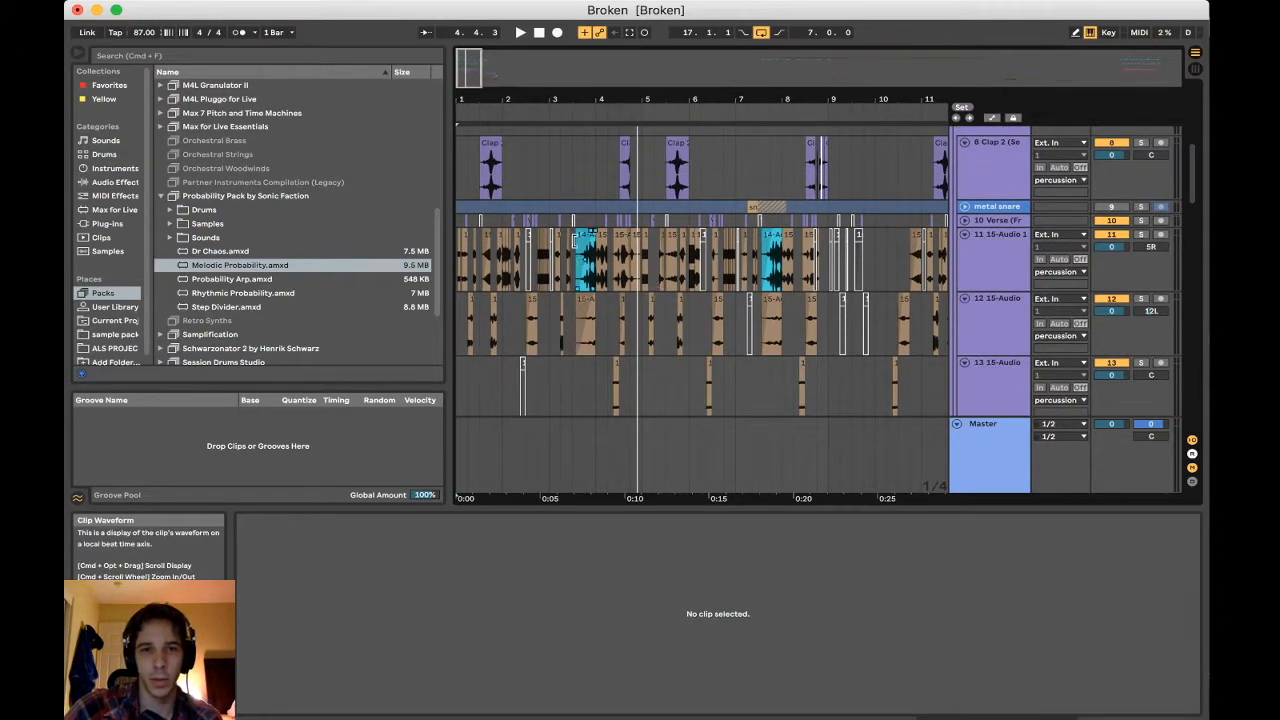
scroll(550, 265, down, 6)
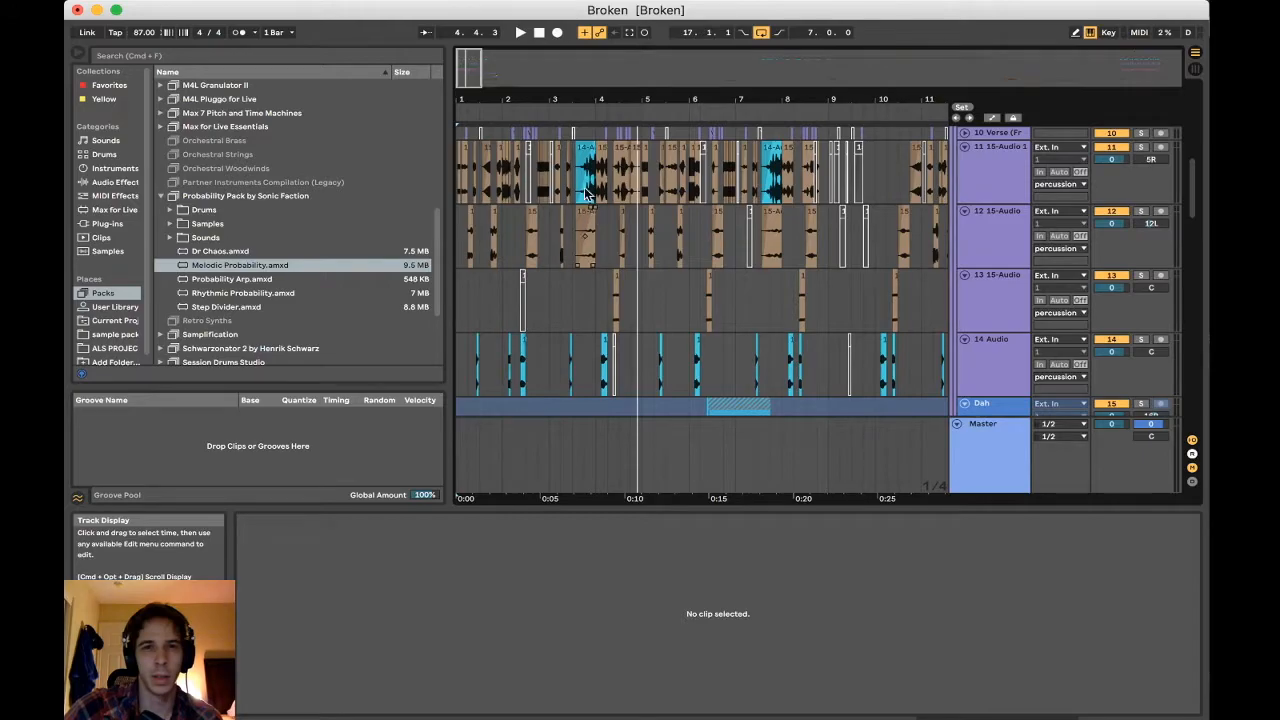
scroll(530, 248, up, 12)
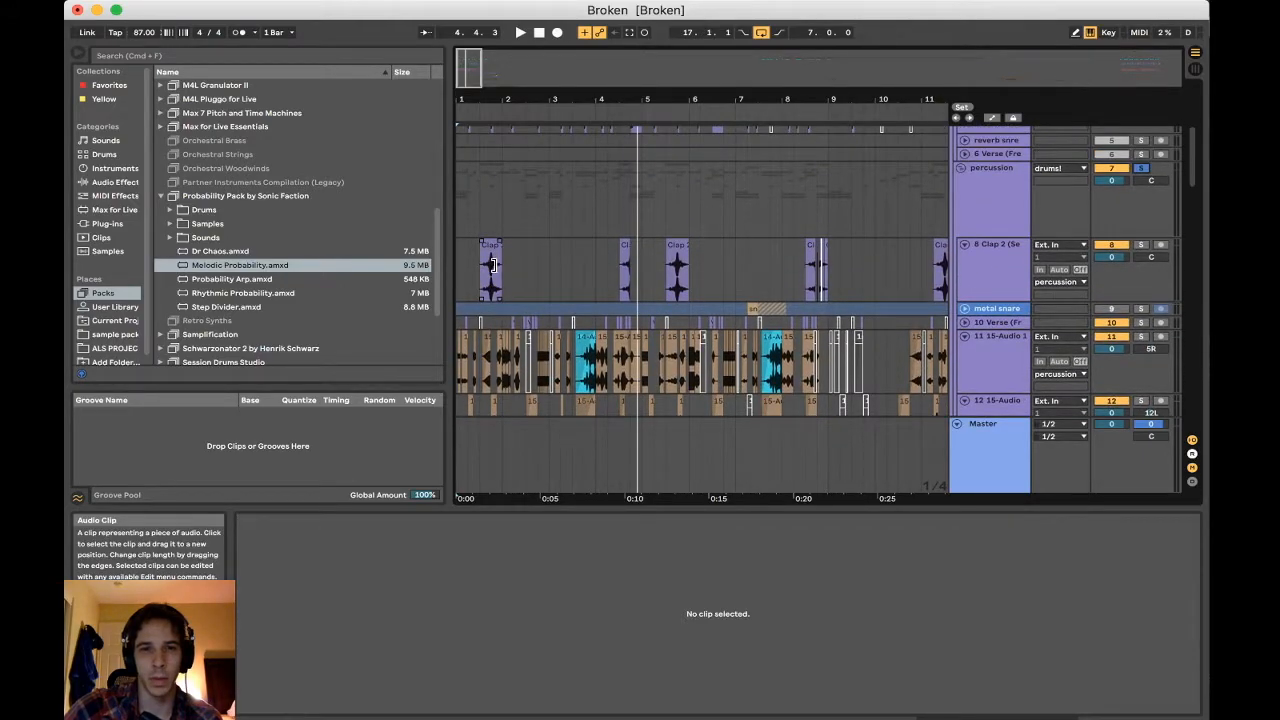
Select the first MIDI clip on the 23 MIDI bass track and solo that track
scroll(590, 300, down, 20)
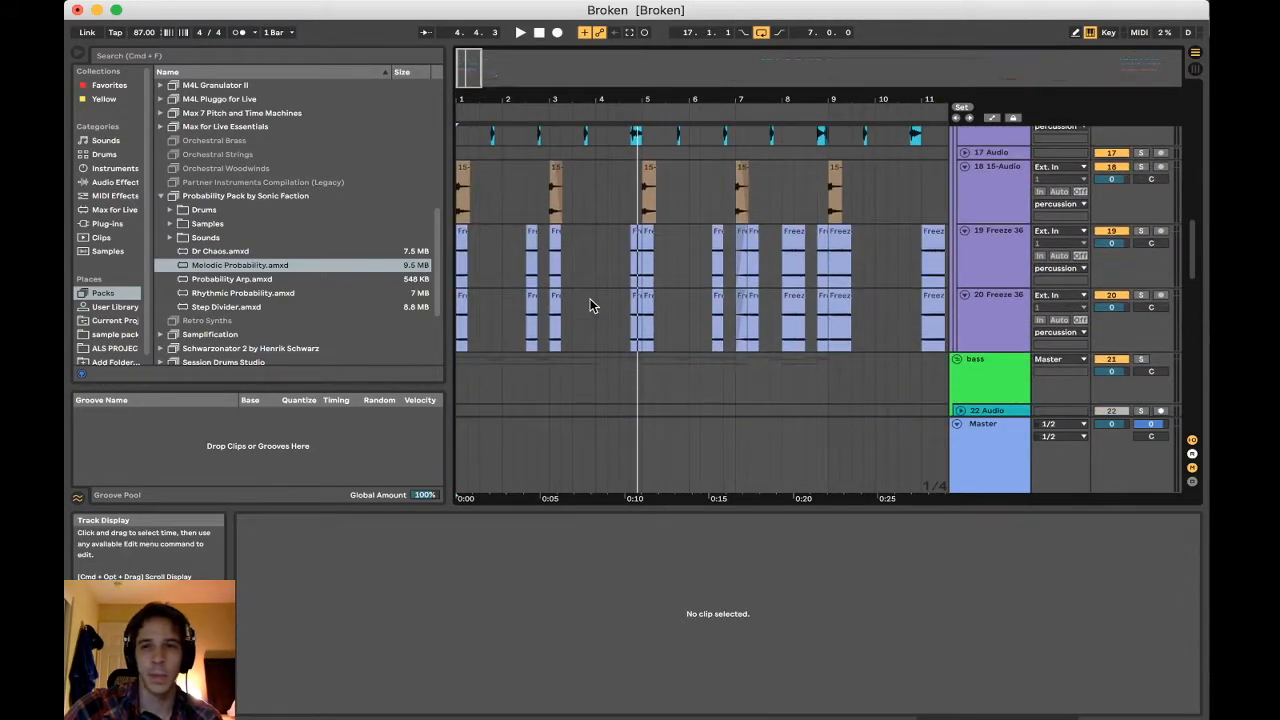
scroll(590, 298, down, 15)
click(531, 203)
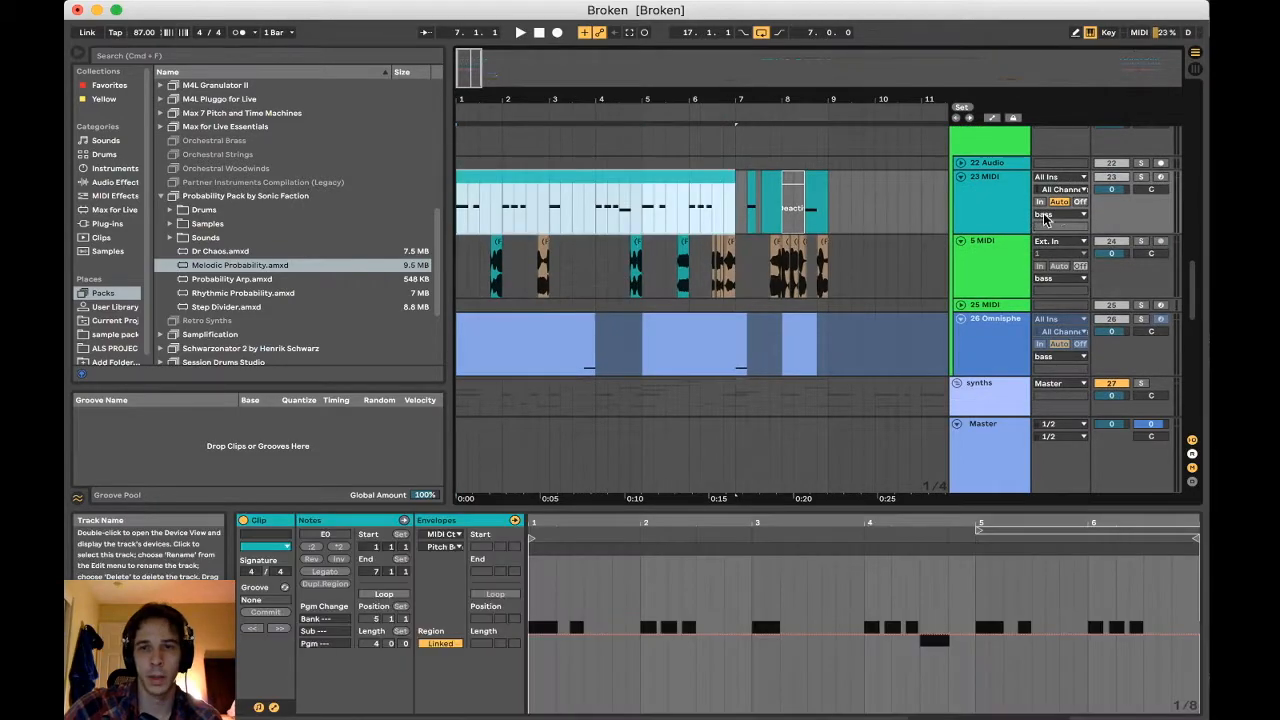
click(1141, 178)
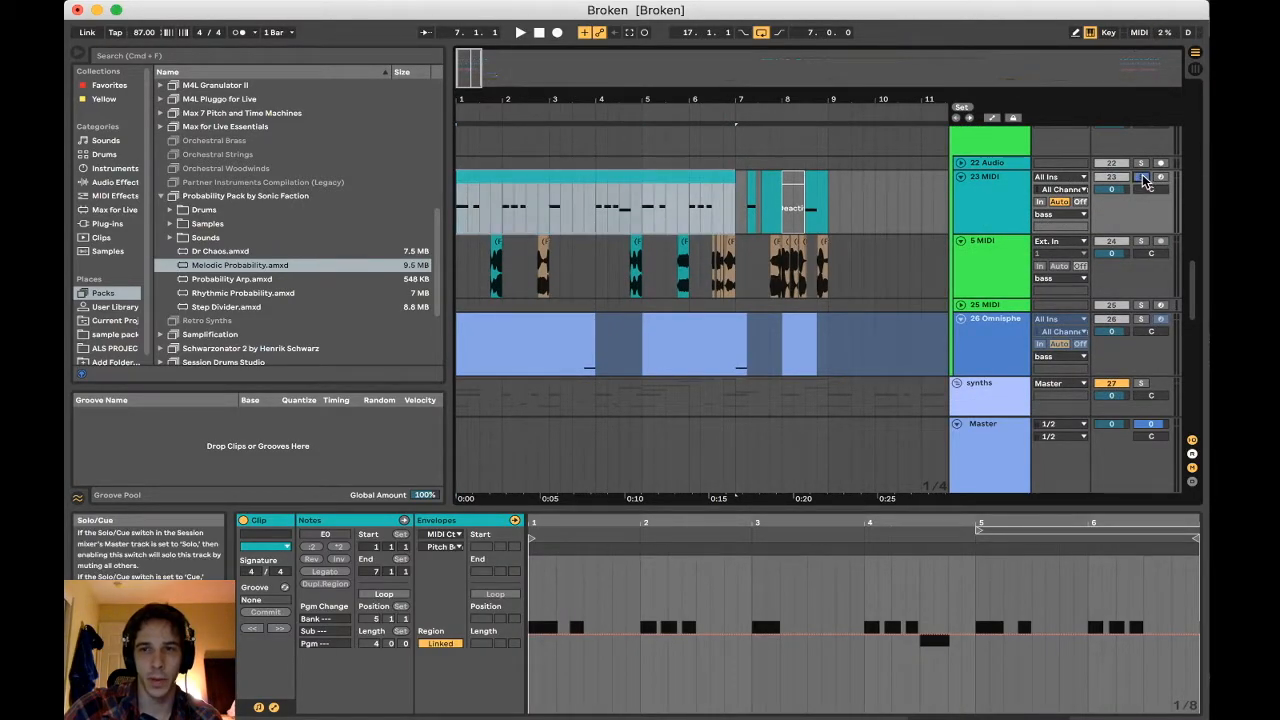
Play the soloed 23 MIDI bass part, then solo the 5 MIDI track and audition its chopped audio clips between bars 2 and 7
key(space)
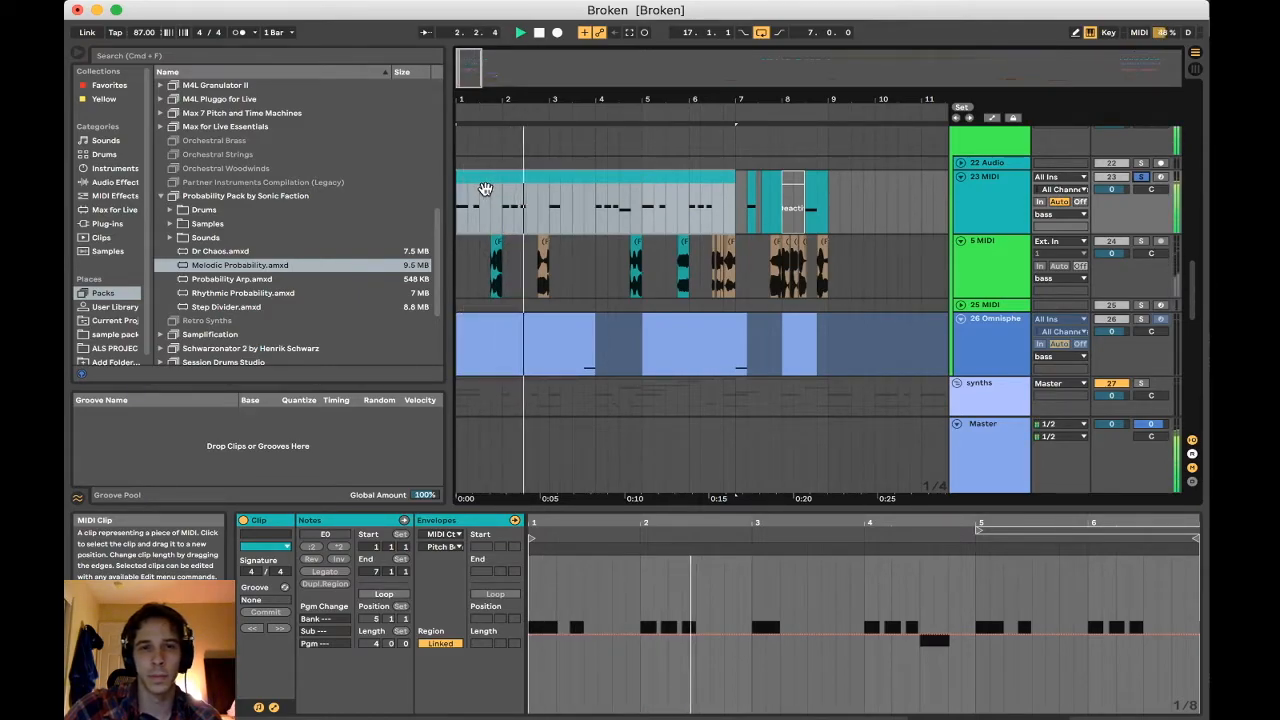
click(543, 242)
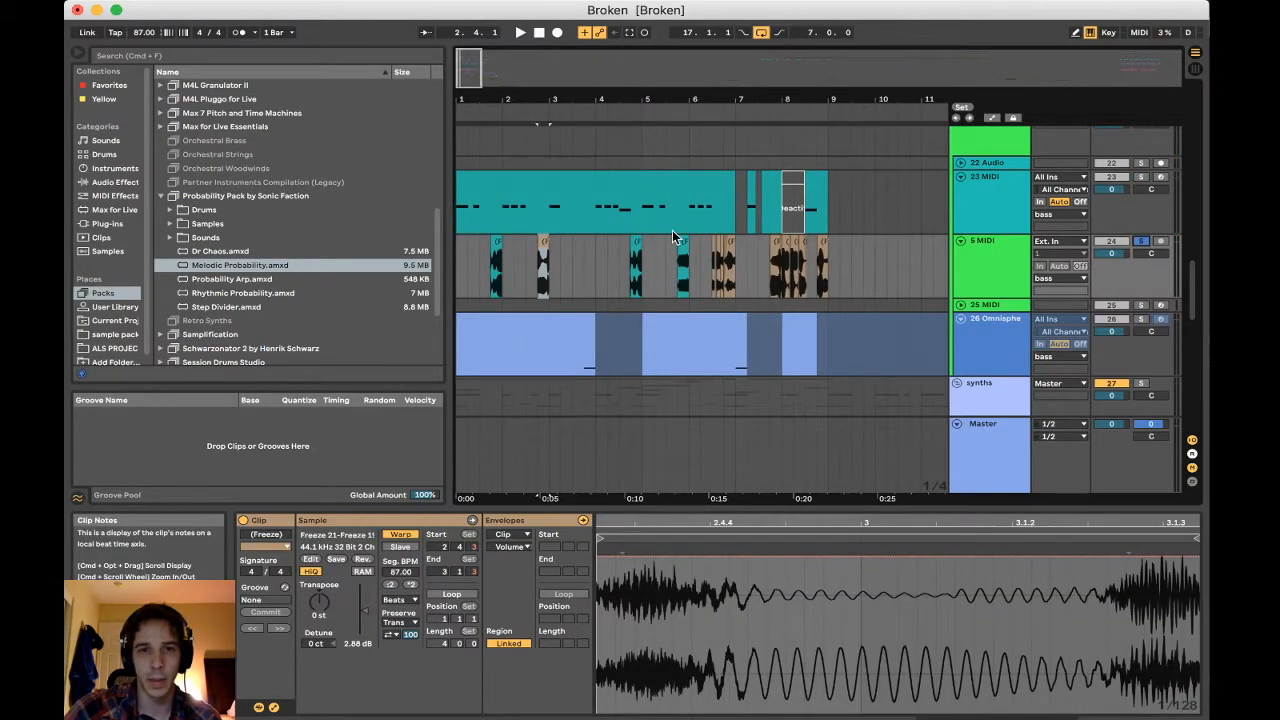
key(space)
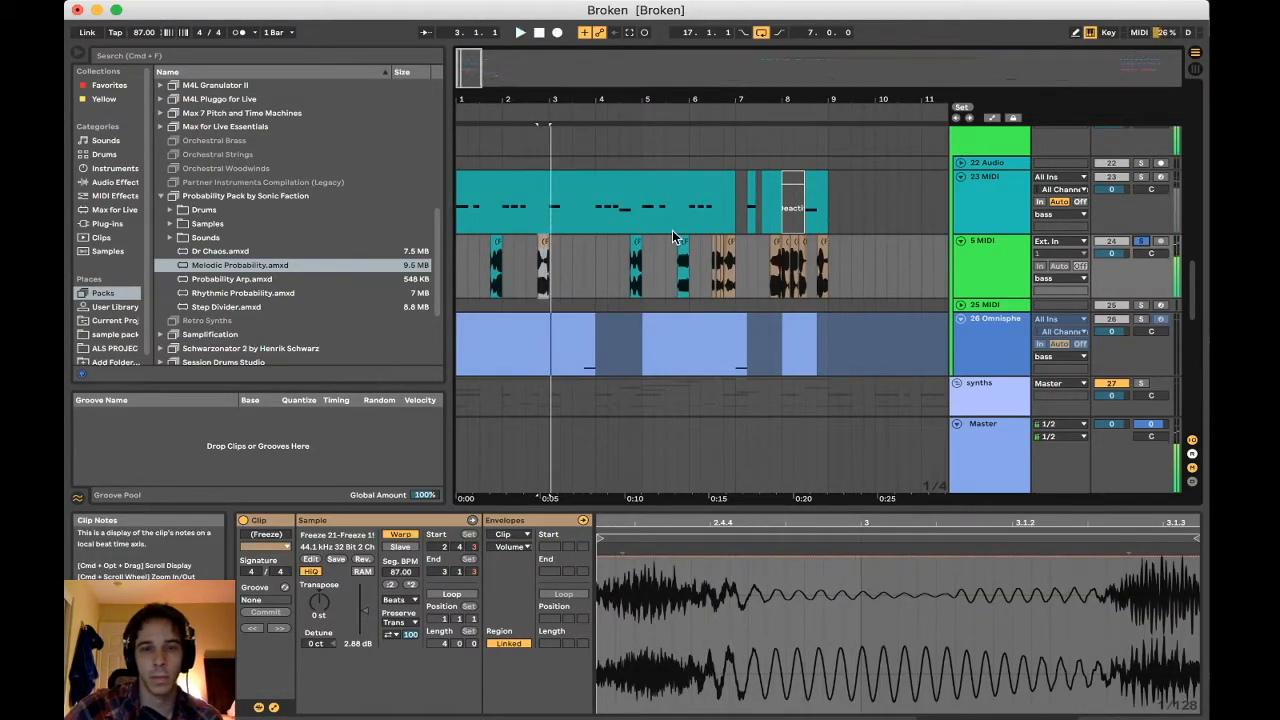
click(637, 243)
key(space)
key(space)
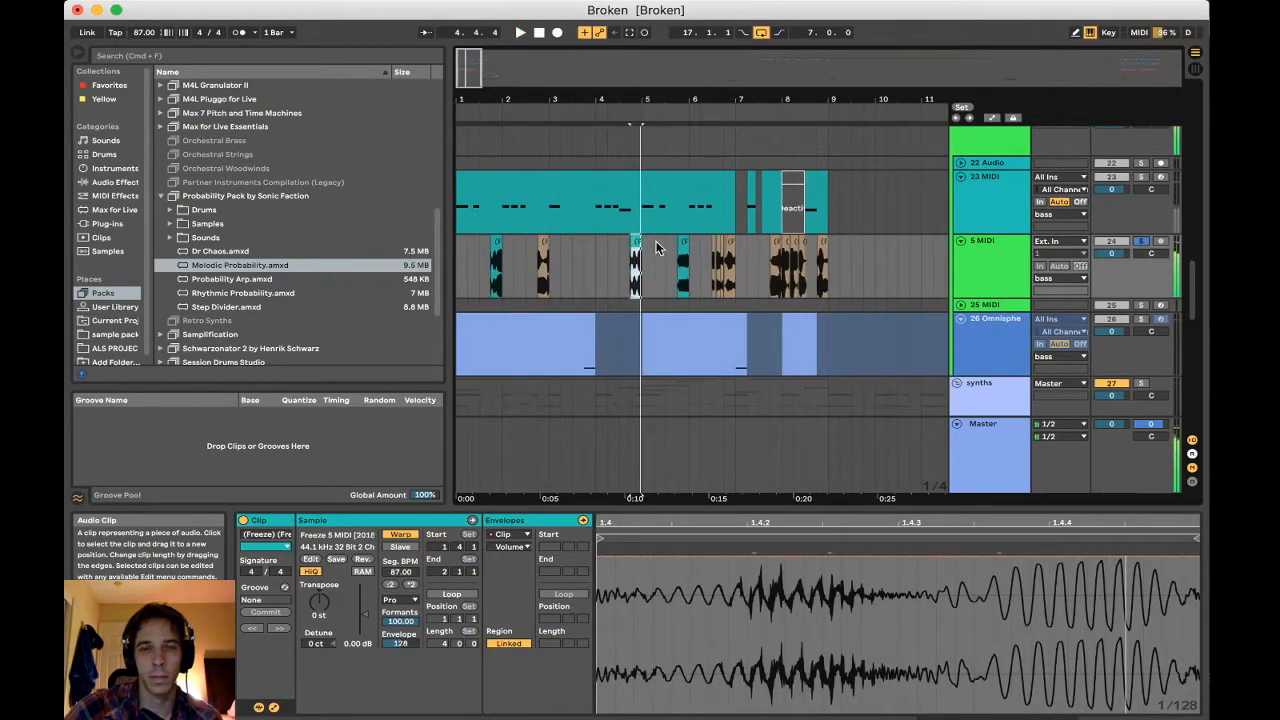
click(681, 243)
key(space)
click(716, 245)
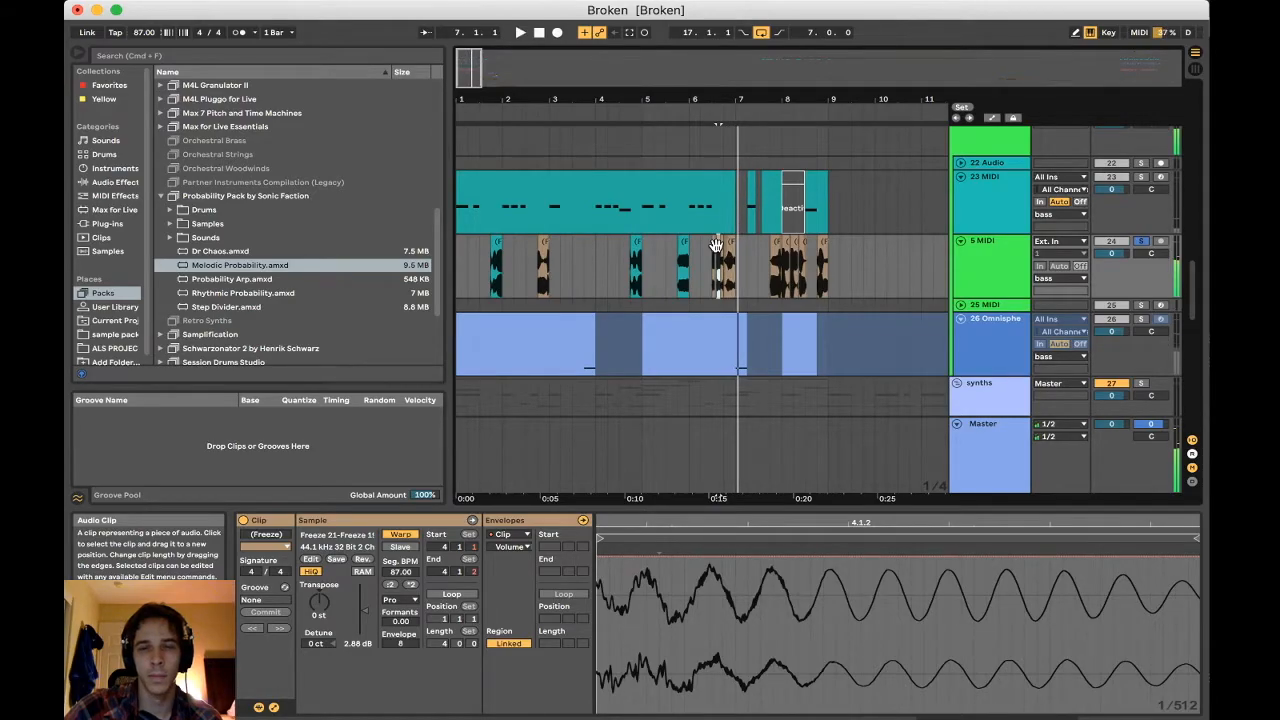
Solo the 26 Omnisphere bass track and play its note just before bar 4
scroll(716, 245, down, 3)
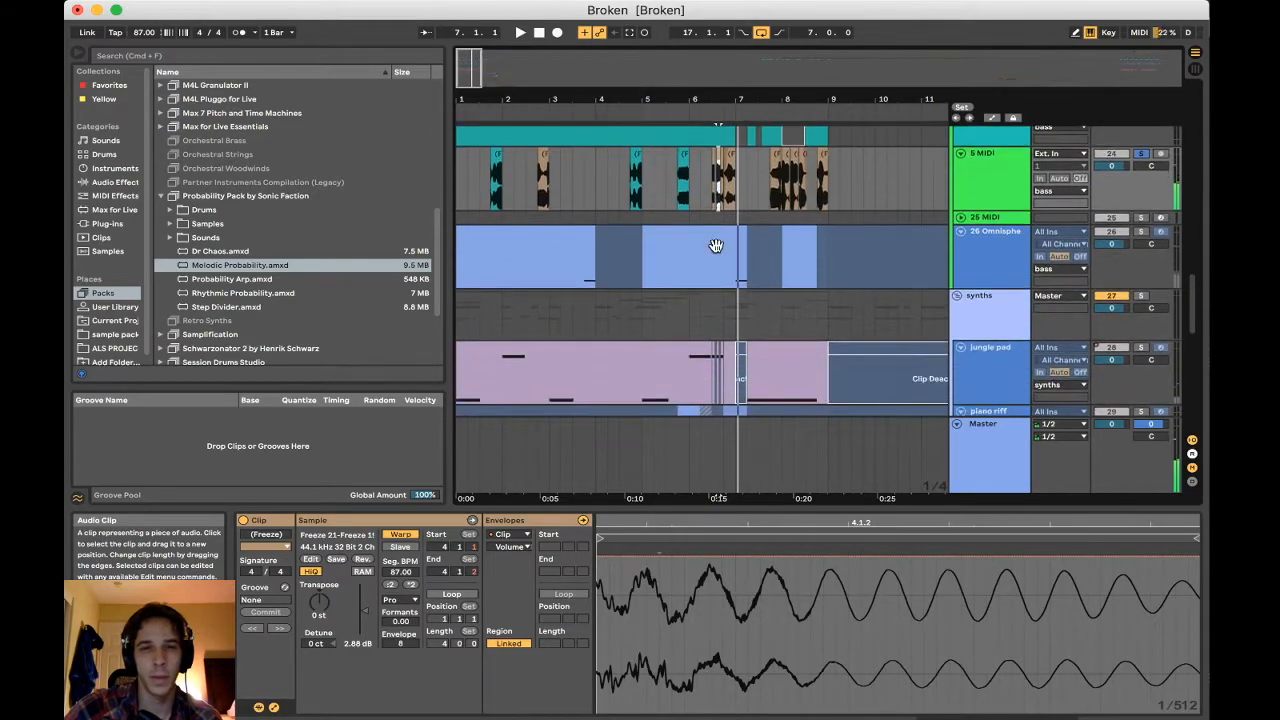
click(584, 274)
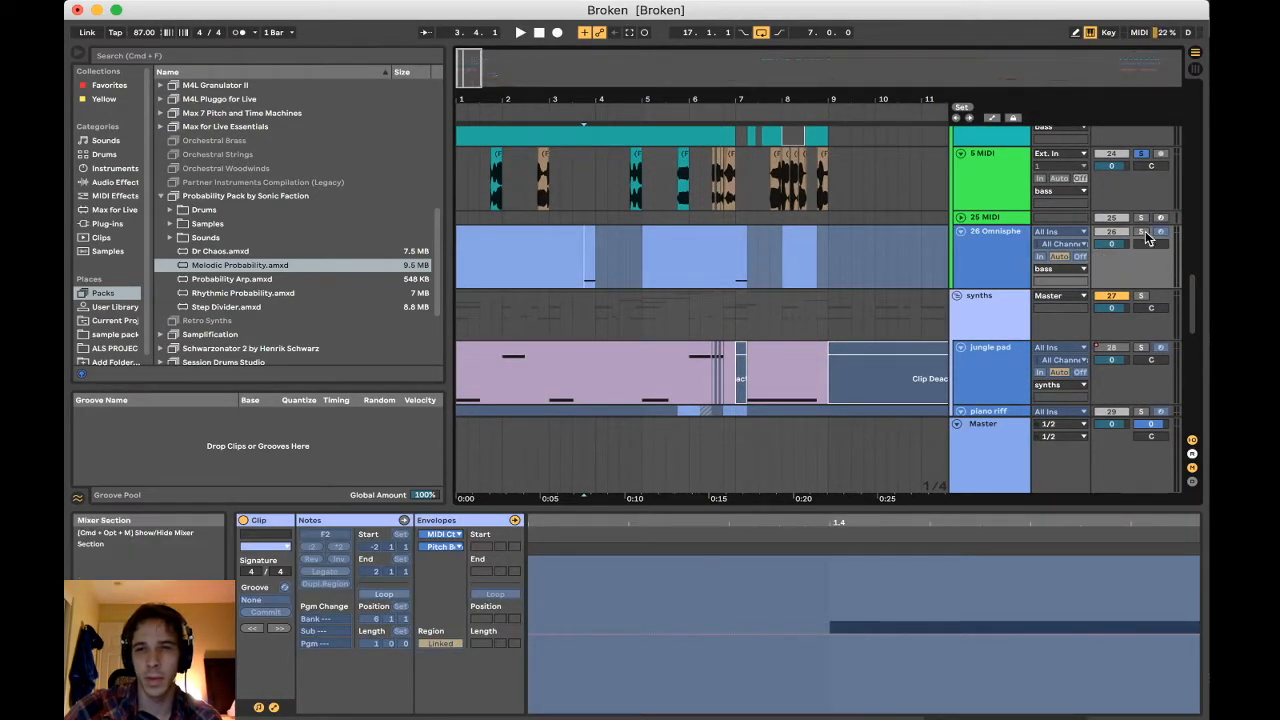
scroll(859, 190, down, 10)
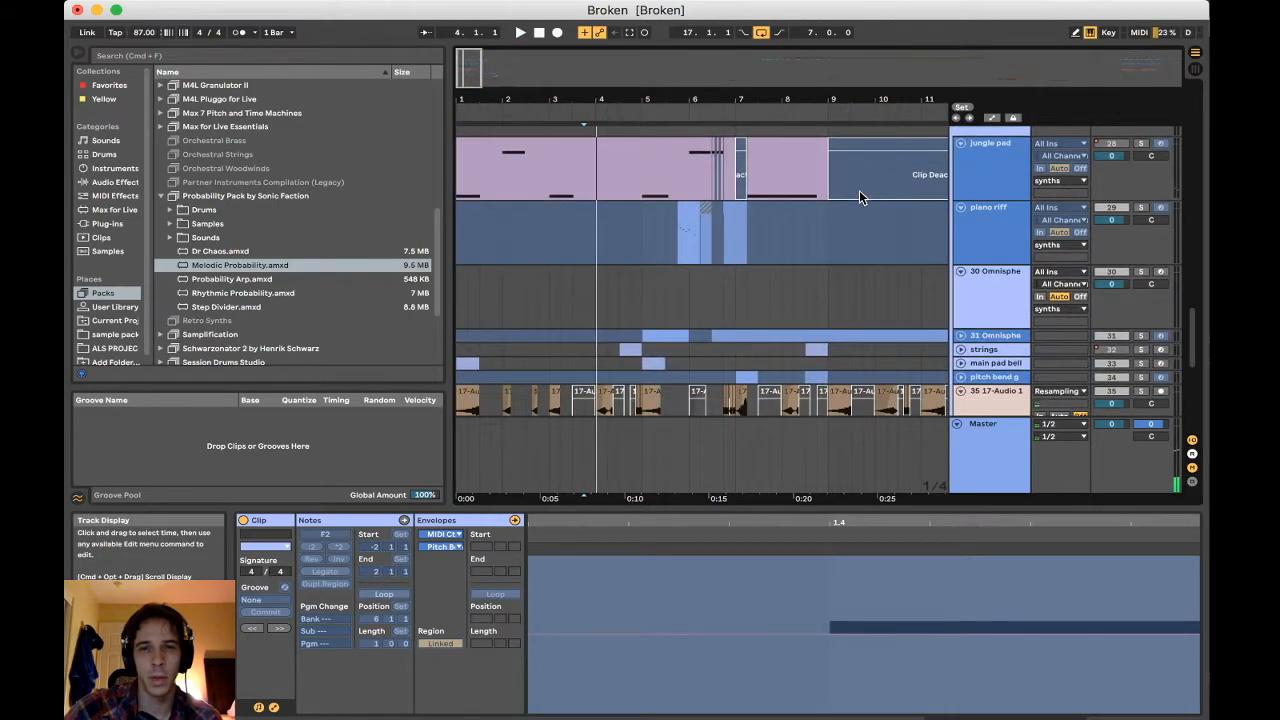
scroll(643, 304, up, 10)
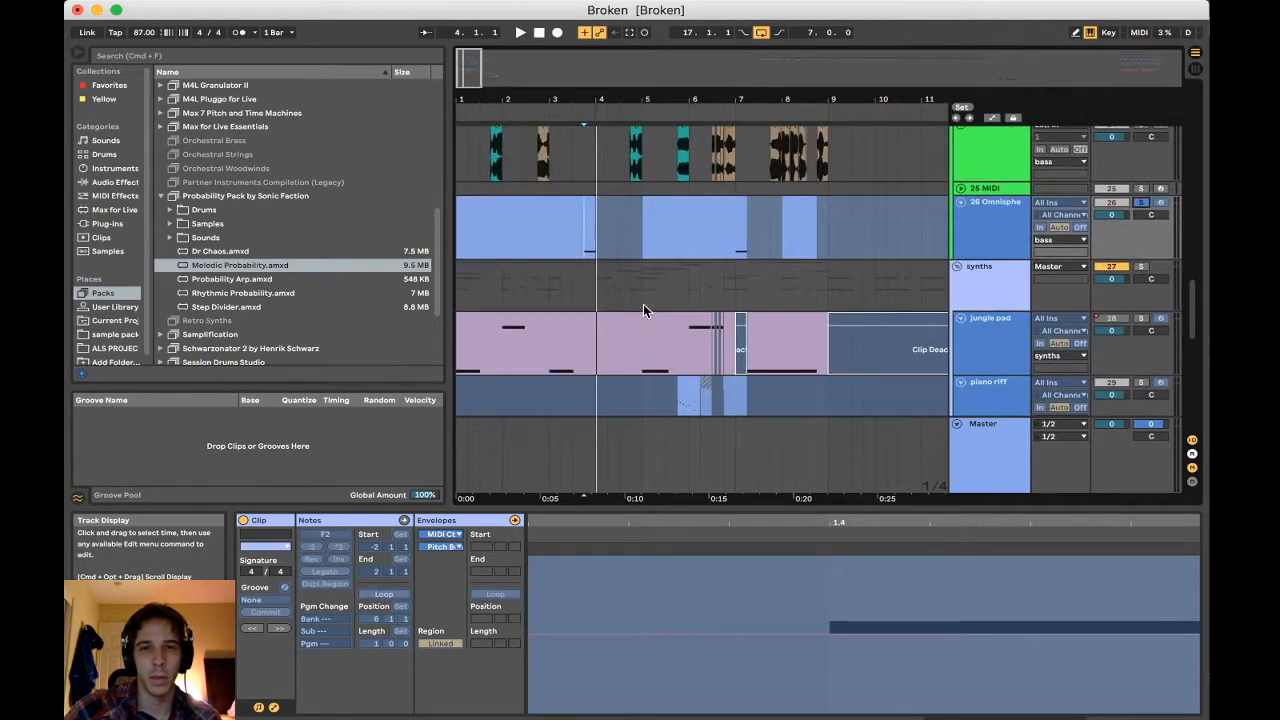
Clear the solo, activate the jungle pad track, play its first clip from bar 1, and deactivate the track again
click(614, 326)
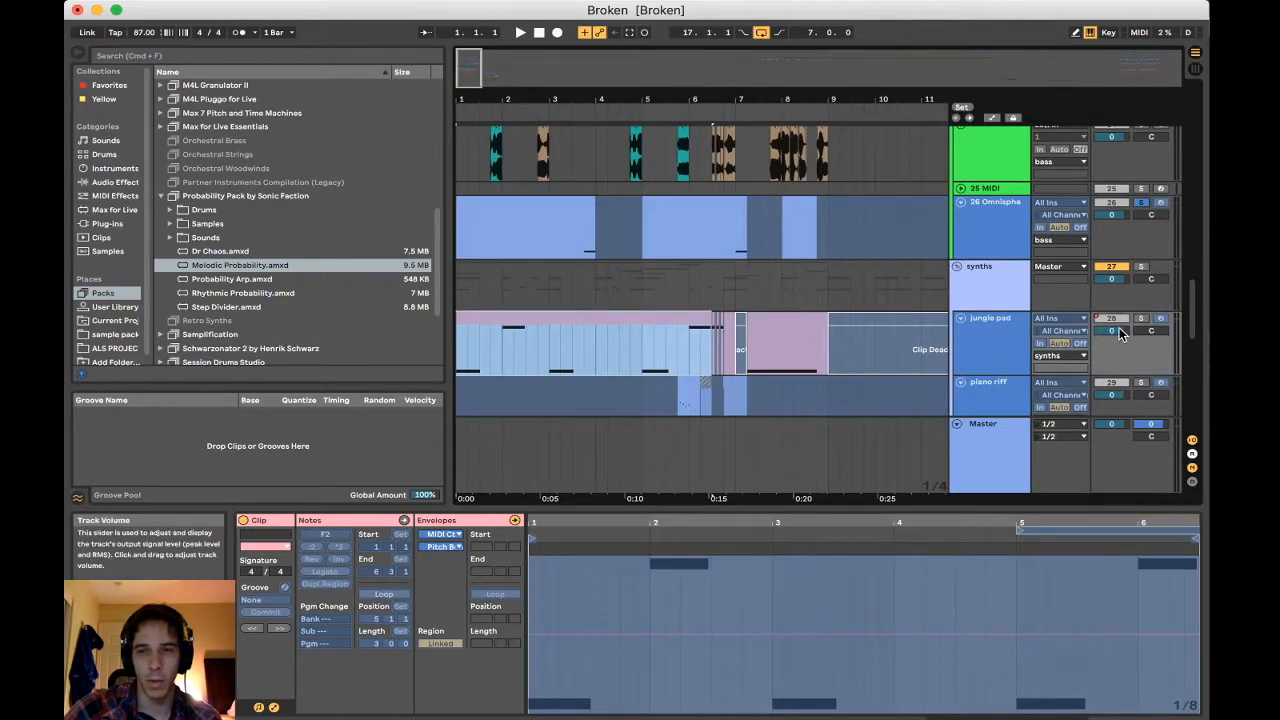
click(675, 340)
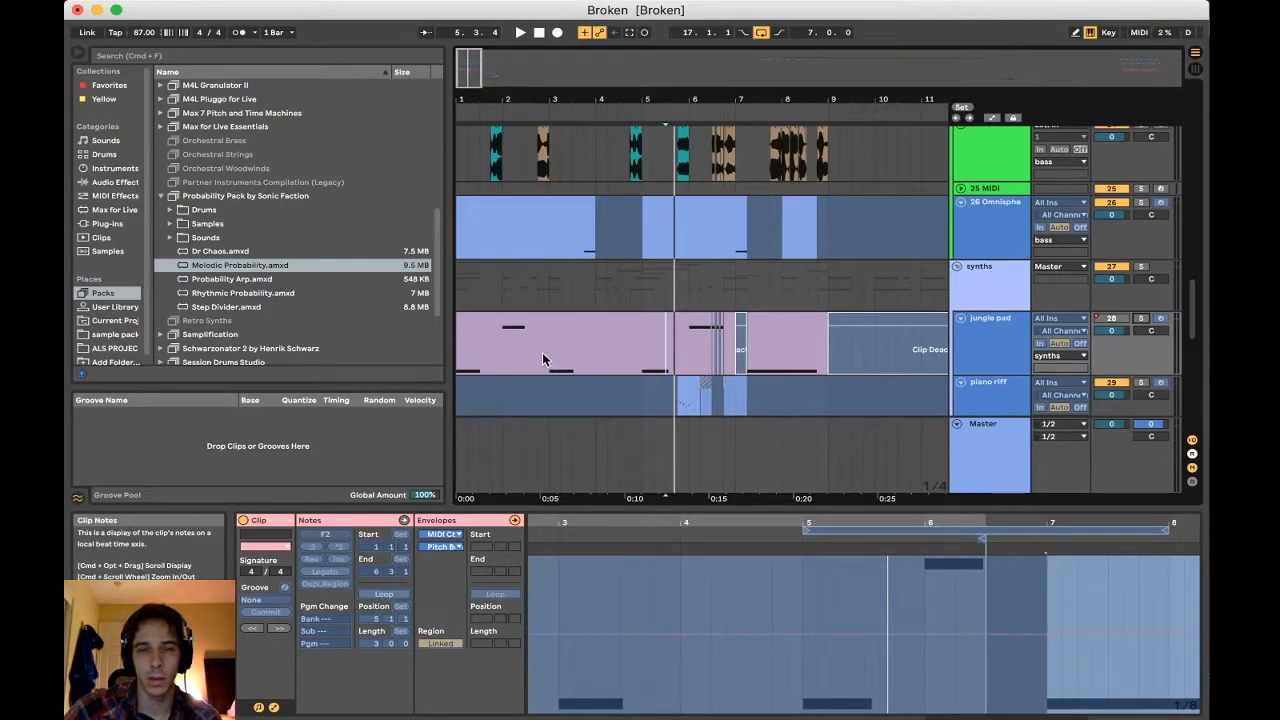
click(588, 331)
key(space)
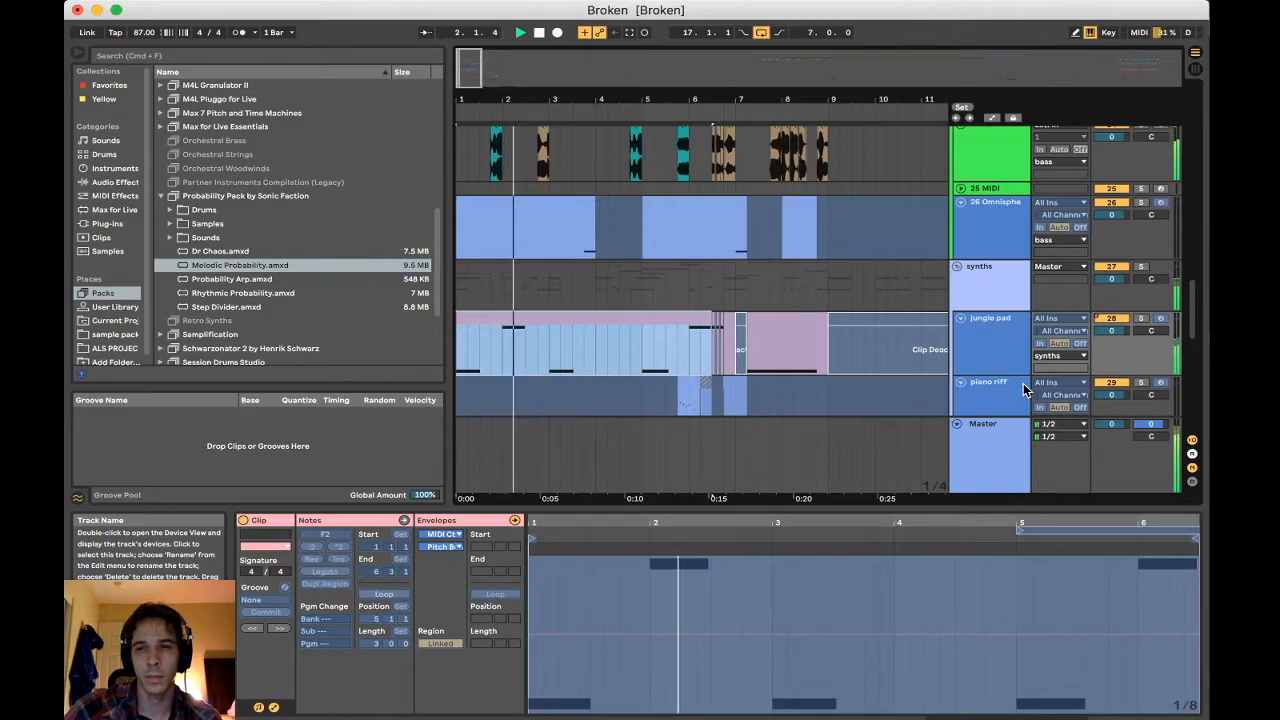
click(1125, 320)
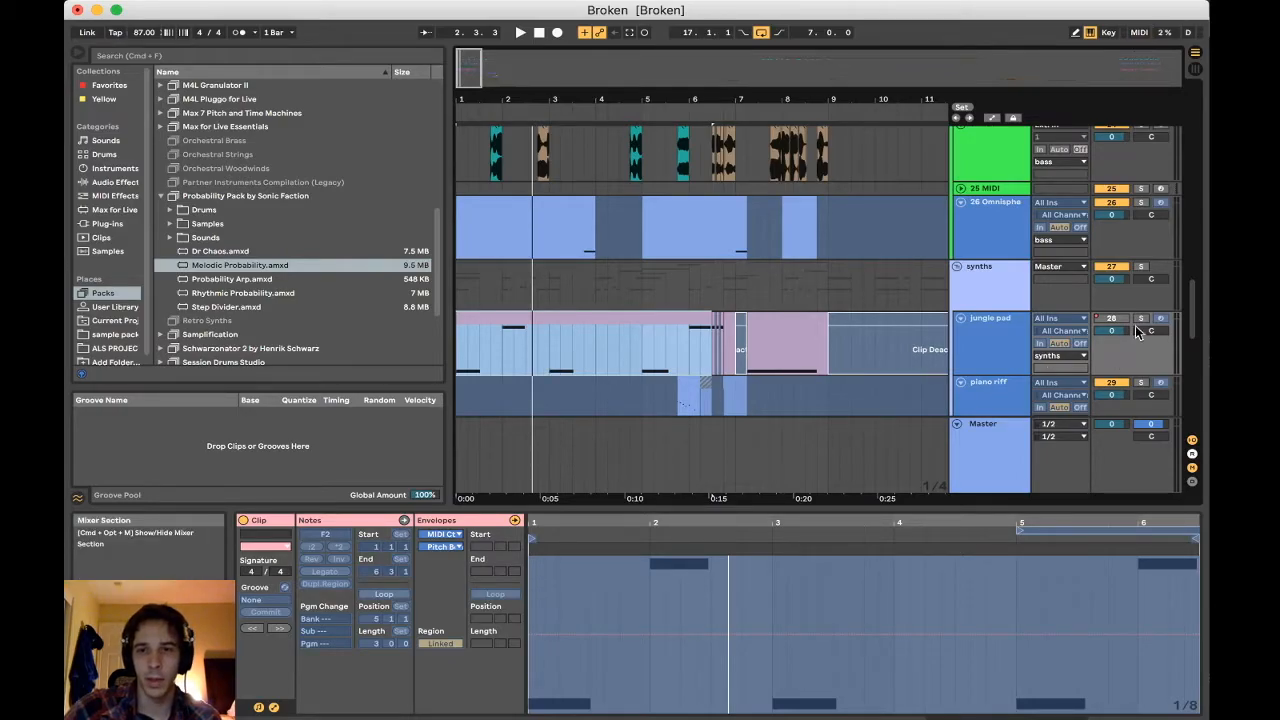
Examine the chopped audio clips on the percussion tracks and from 35 17-Audio down to 51 Audio
scroll(538, 277, down, 10)
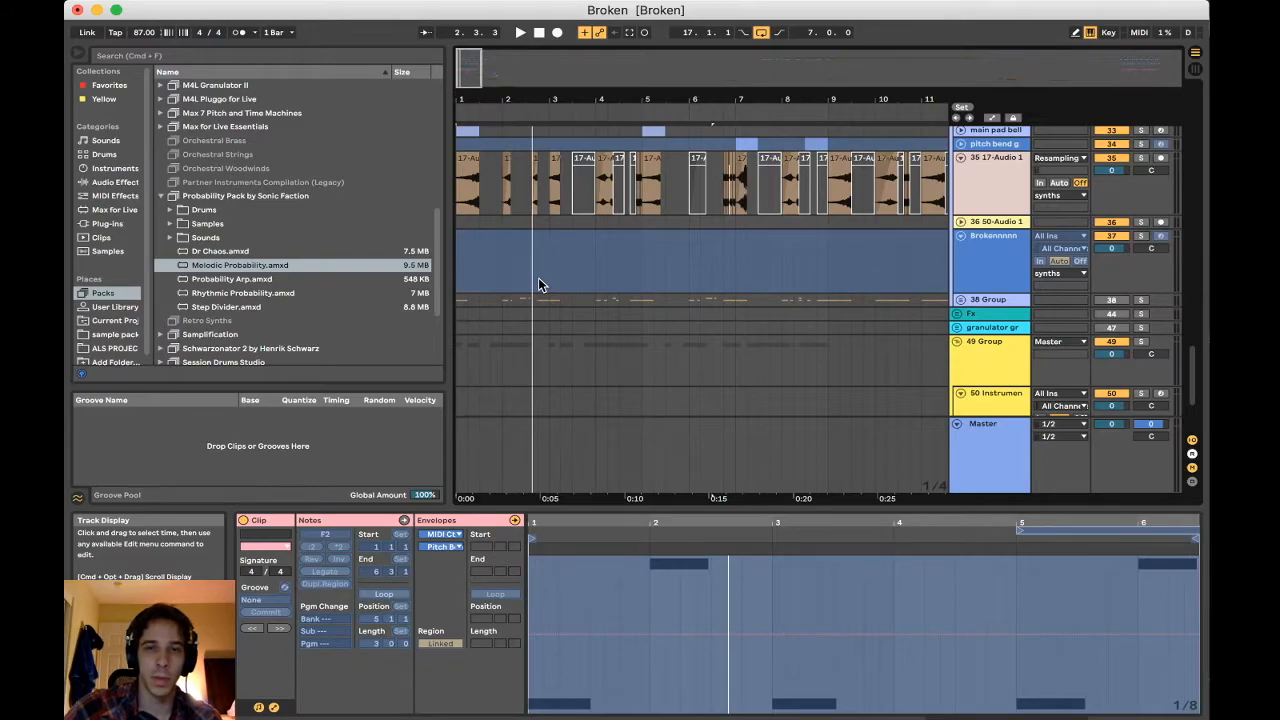
scroll(538, 277, up, 3)
scroll(538, 277, down, 6)
scroll(538, 277, up, 2)
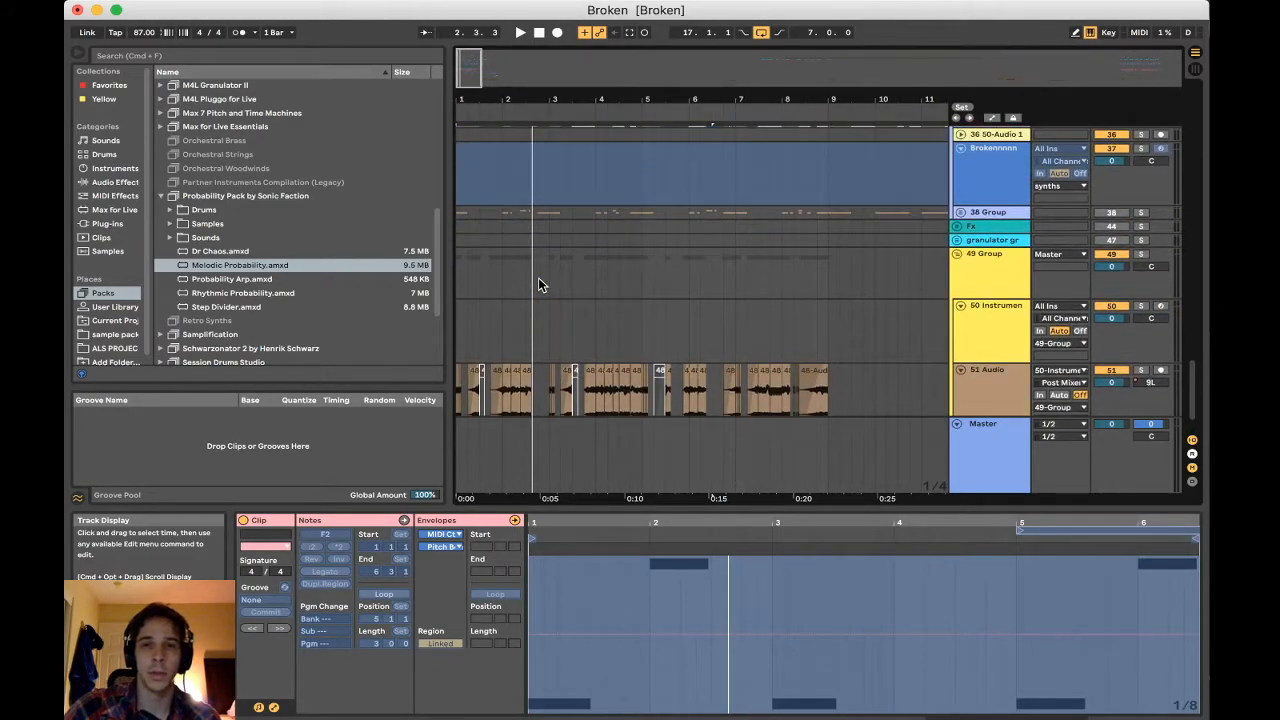
scroll(662, 270, down, 2)
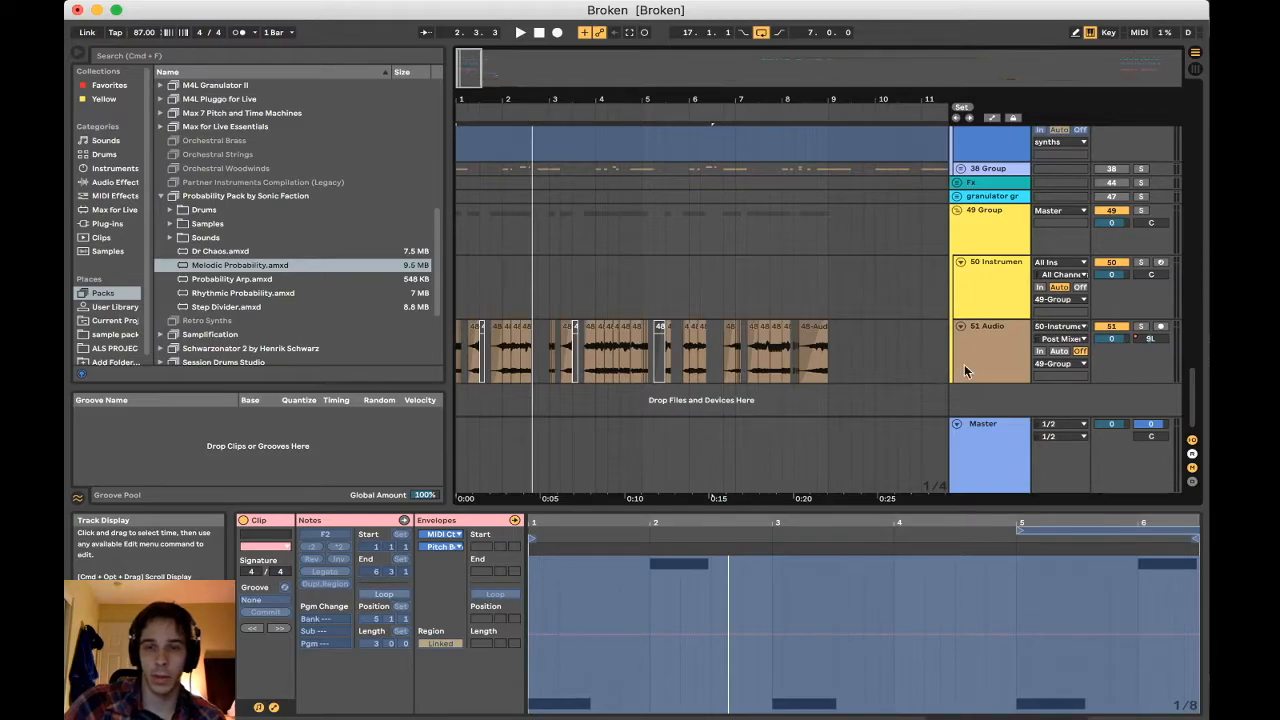
scroll(783, 352, up, 10)
scroll(783, 352, up, 10)
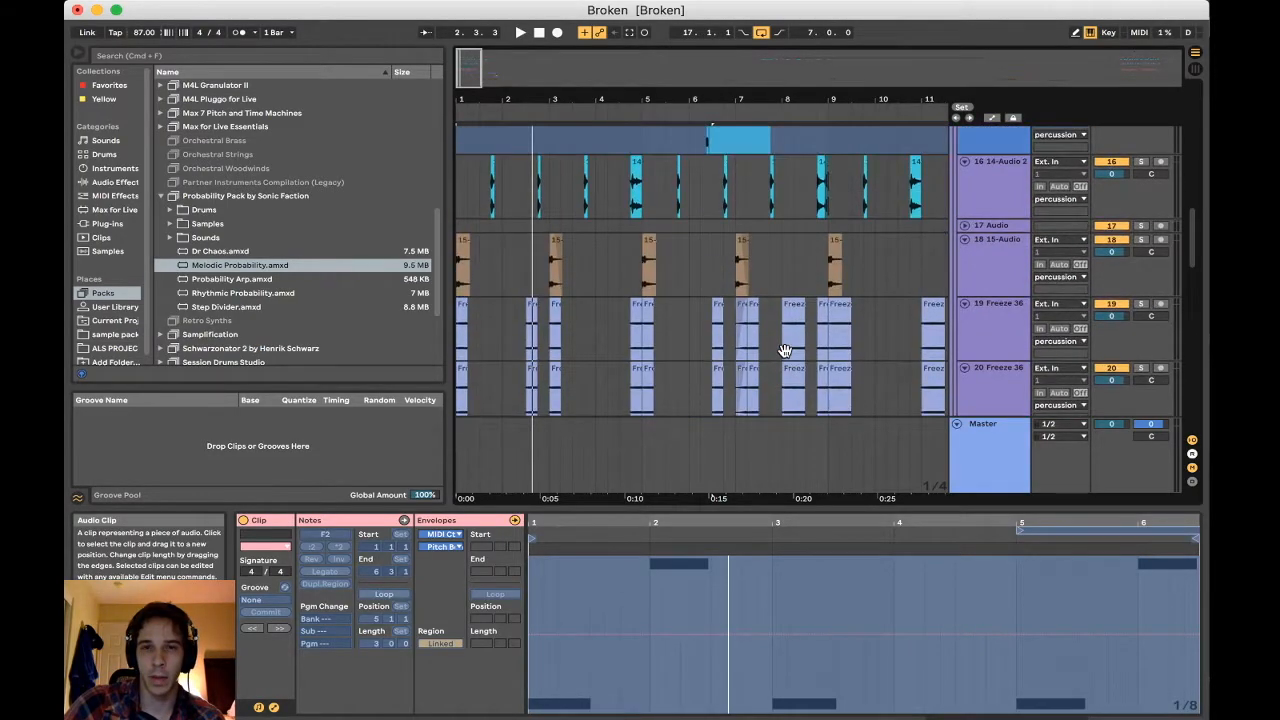
scroll(650, 197, down, 20)
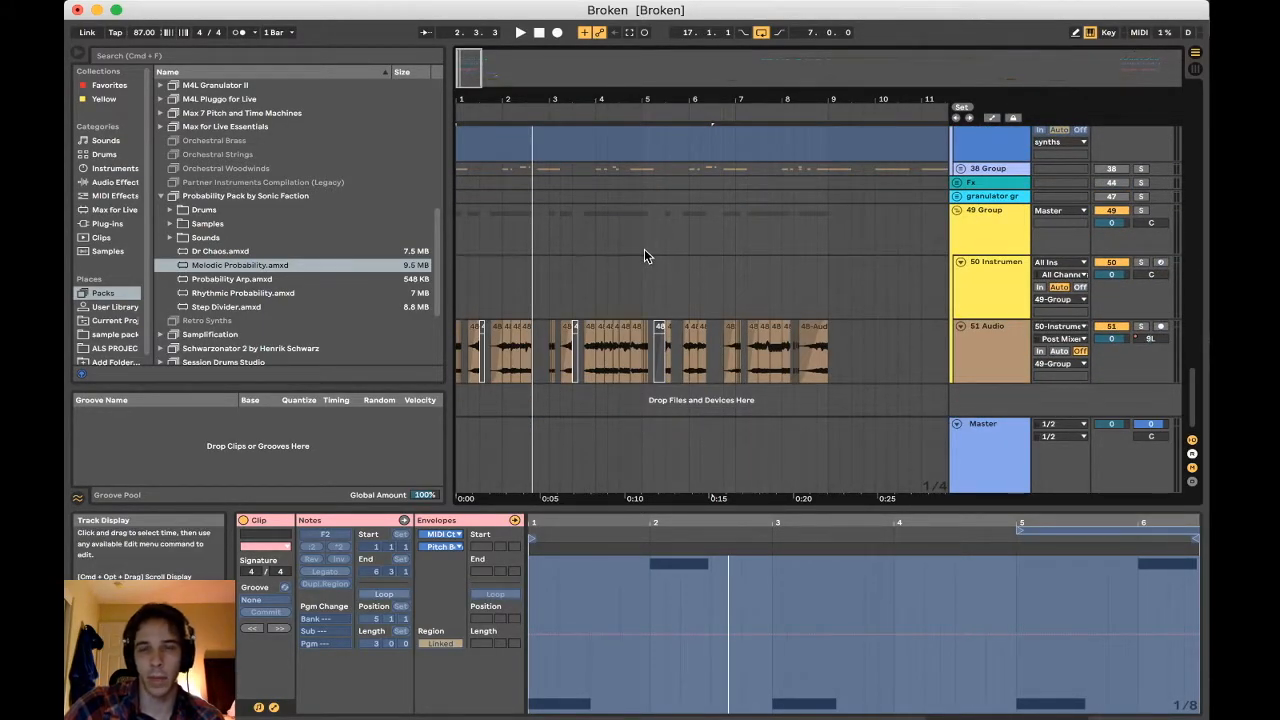
Examine the arrangement from bar 5 to past bar 17, and return the insert marker to bar 1 on the 50 Instrument track
click(641, 293)
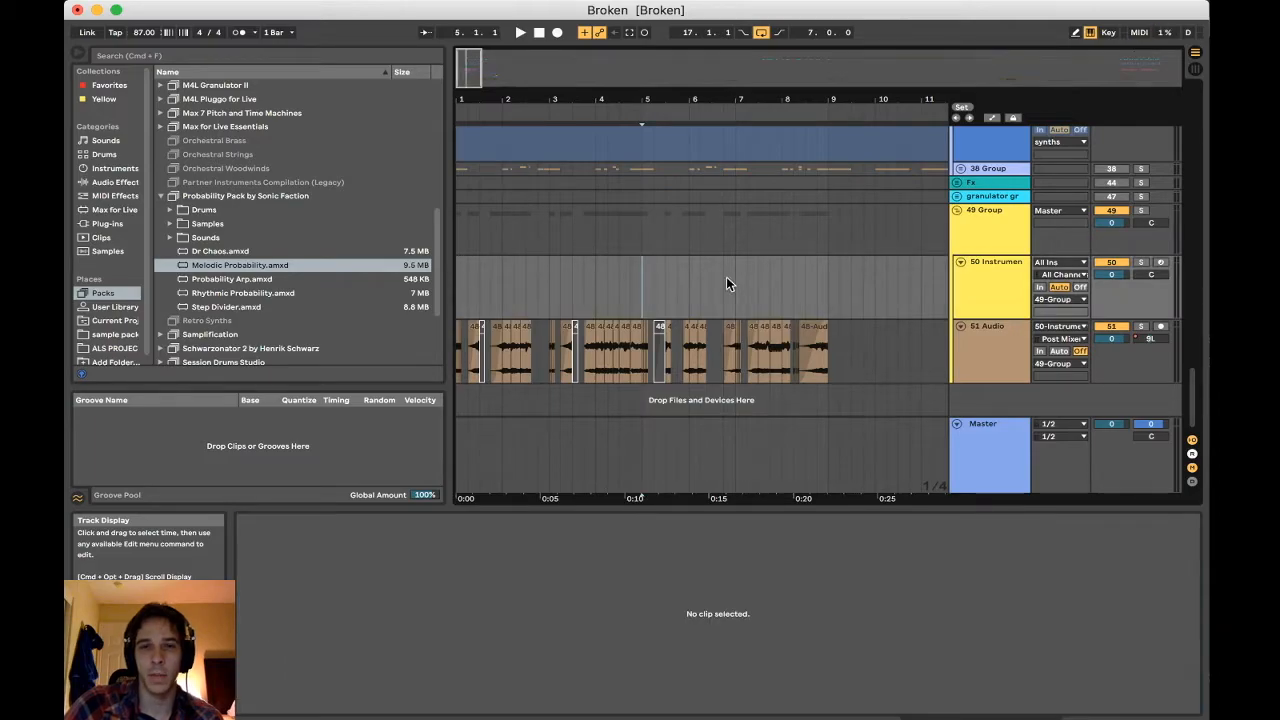
scroll(726, 283, right, 3)
scroll(726, 276, right, 10)
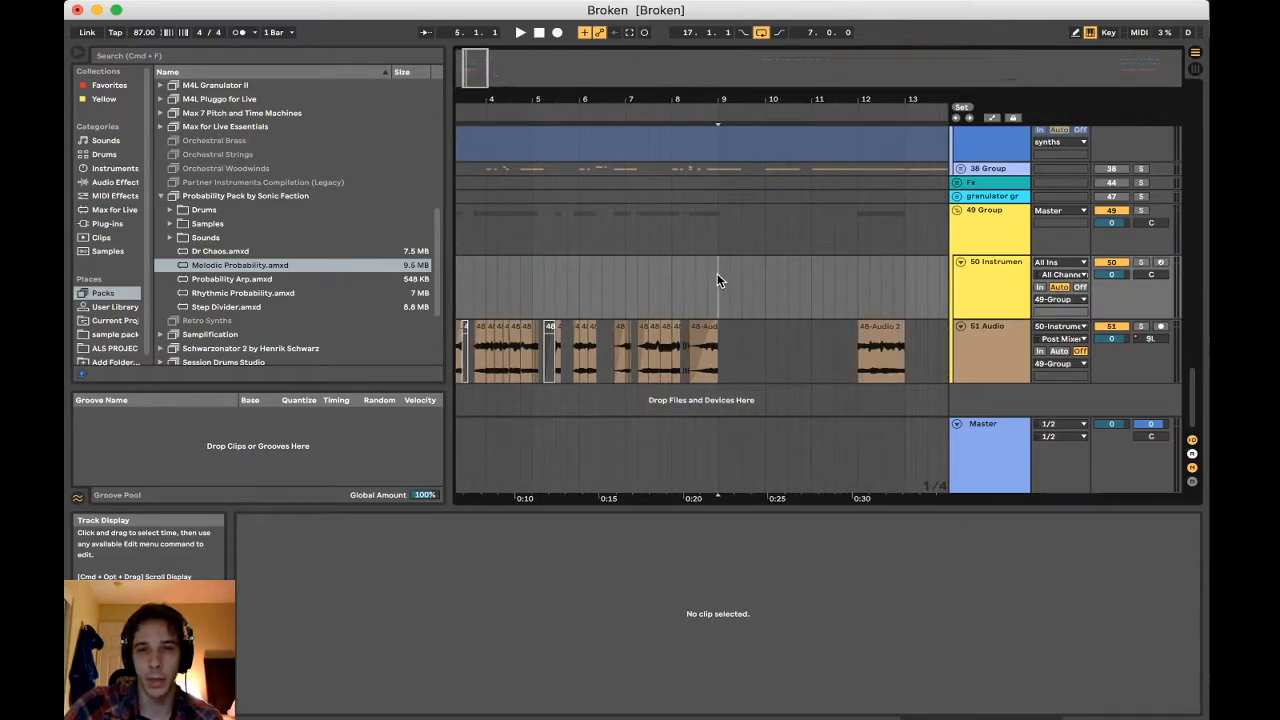
scroll(717, 275, right, 2)
scroll(717, 275, up, 3)
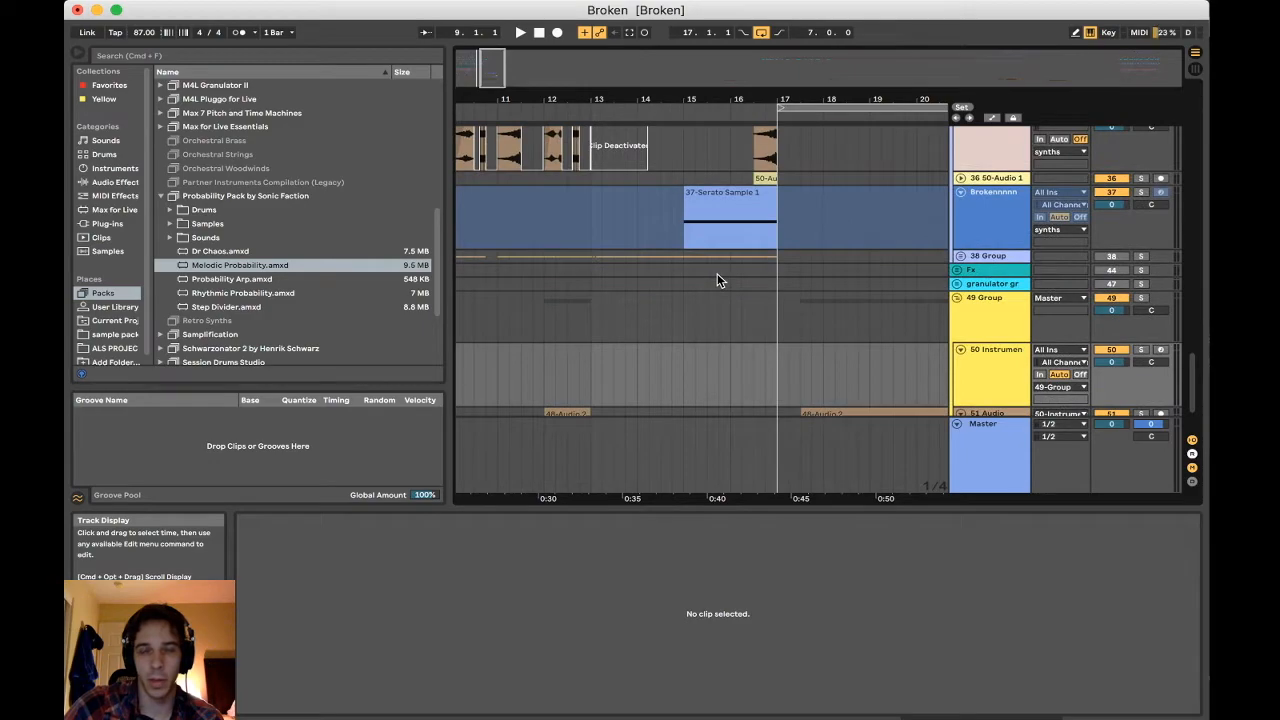
scroll(717, 274, left, 10)
scroll(717, 274, down, 3)
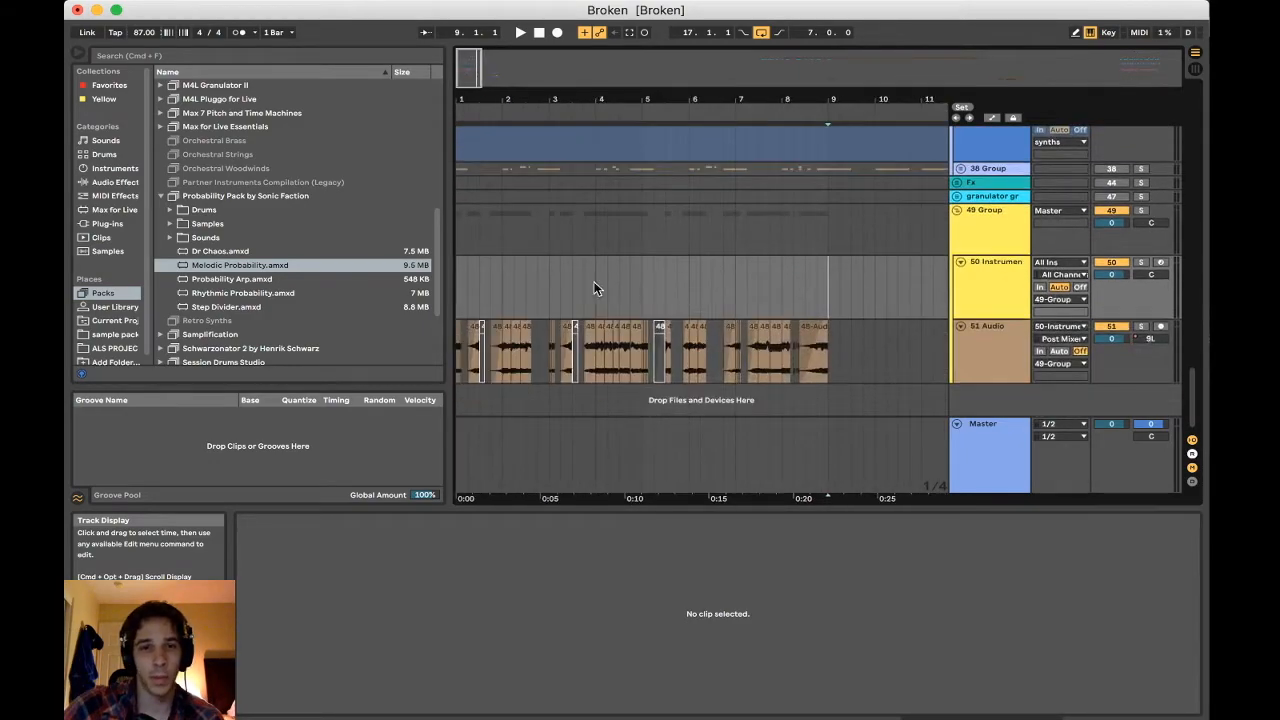
click(463, 279)
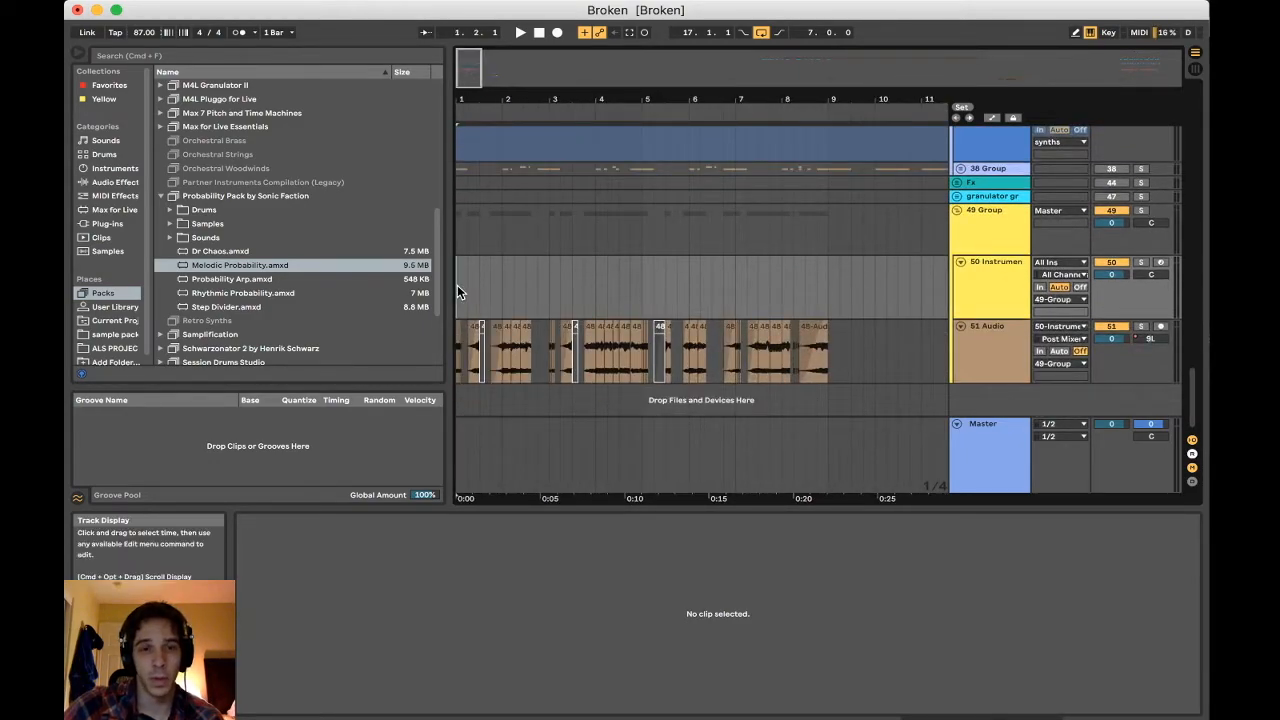